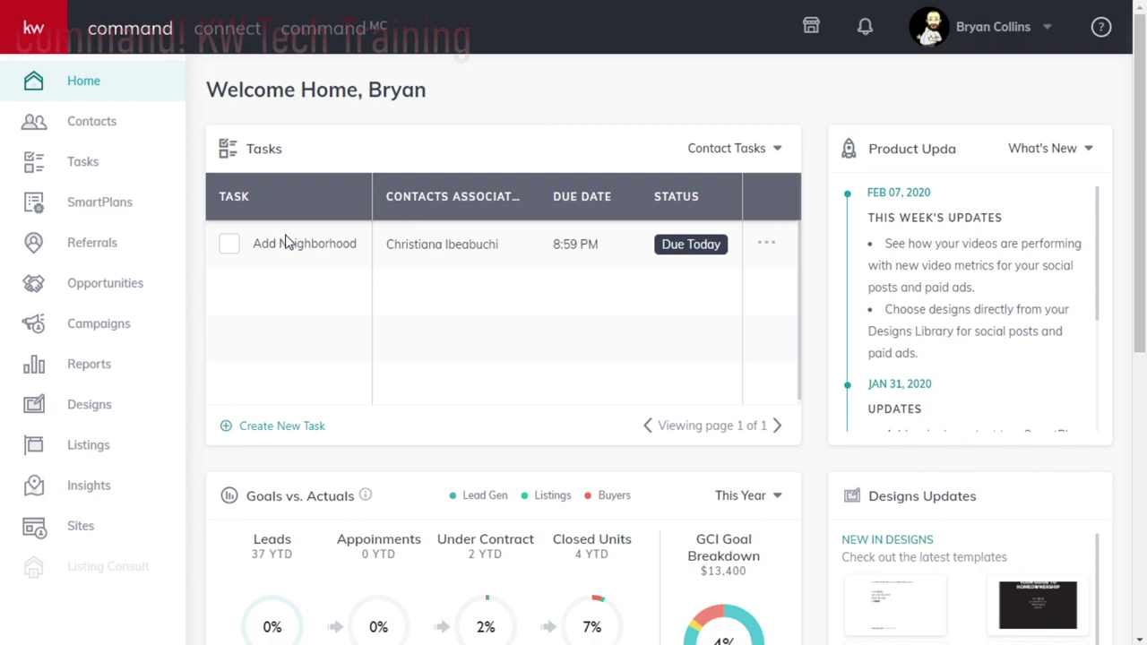
- Open the Sites section to list the existing landing pages with status, URLs and leads
{"action": "mouse_move", "coordinate": [308, 238]}
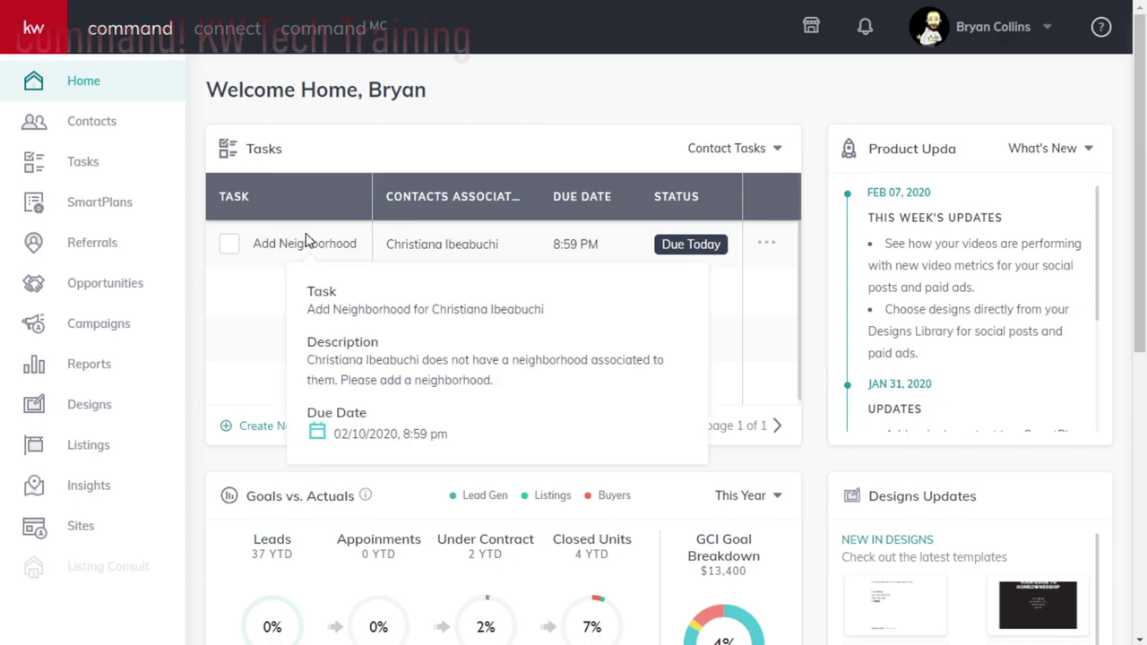
{"action": "left_click", "coordinate": [78, 528]}
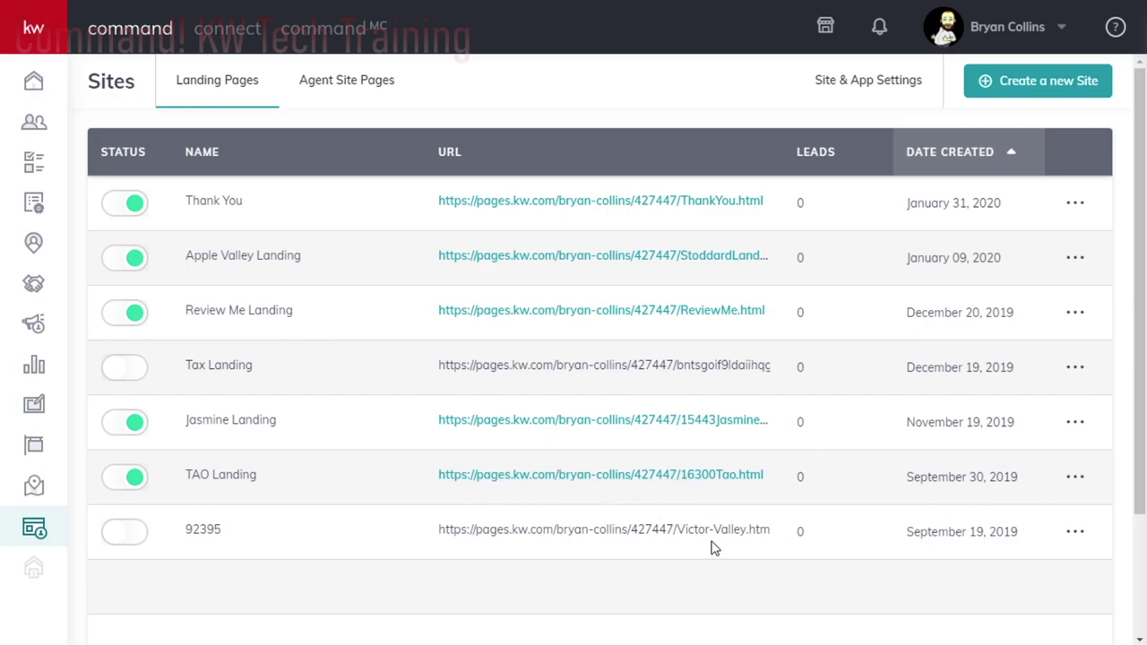
{"action": "mouse_move", "coordinate": [701, 536]}
- Create a new standalone landing page, opening 'new landing page temp' in the editor
{"action": "left_click", "coordinate": [1029, 87]}
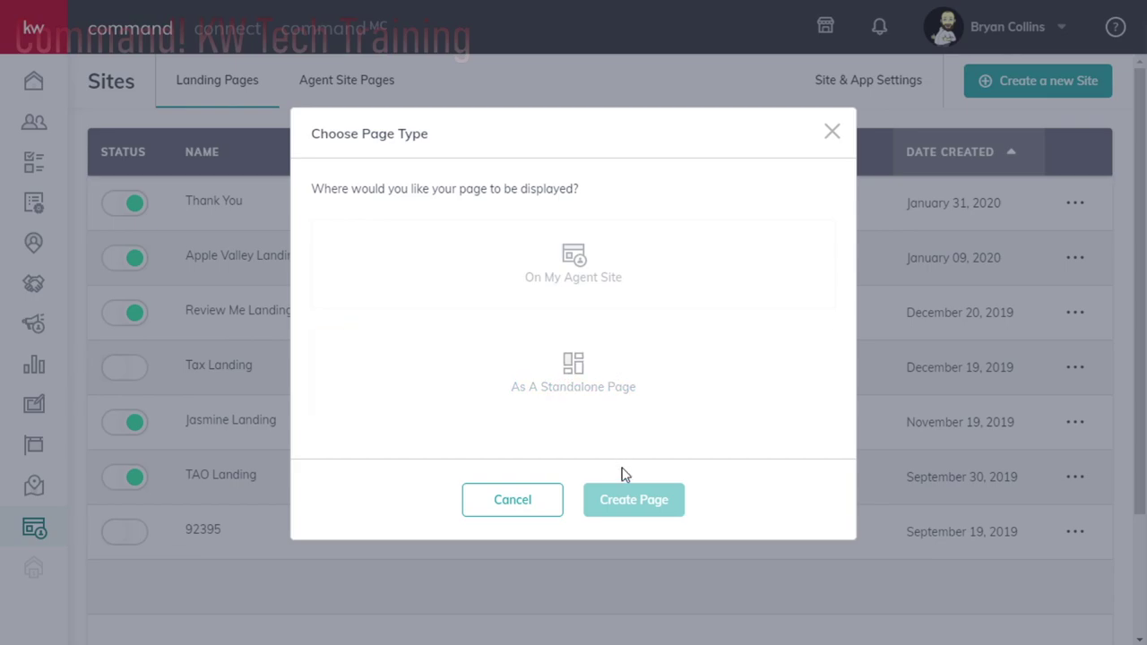
{"action": "left_click", "coordinate": [584, 399]}
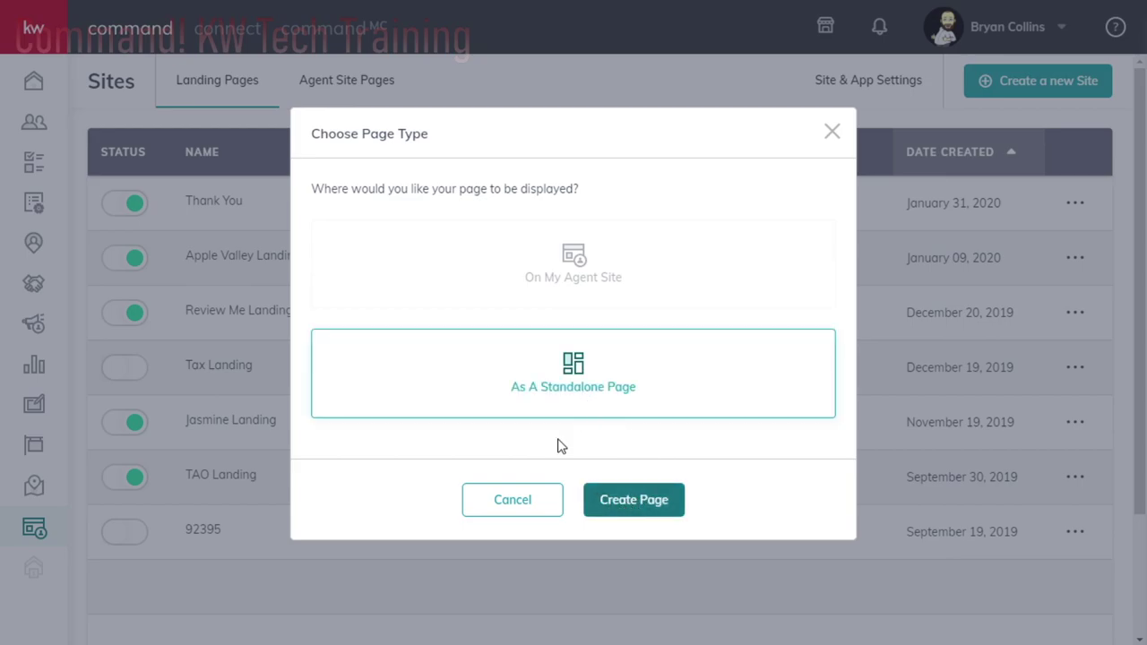
{"action": "left_click", "coordinate": [641, 500]}
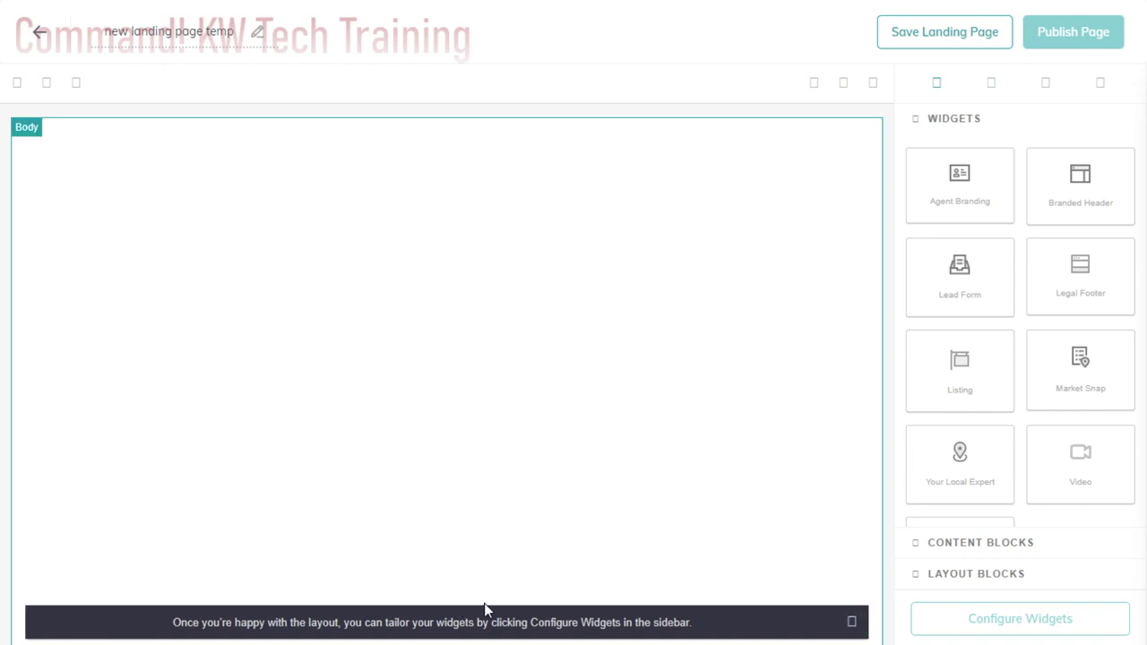
- Dismiss the layout tip and retitle the new page 'Example Landing Page'
{"action": "left_click", "coordinate": [853, 631]}
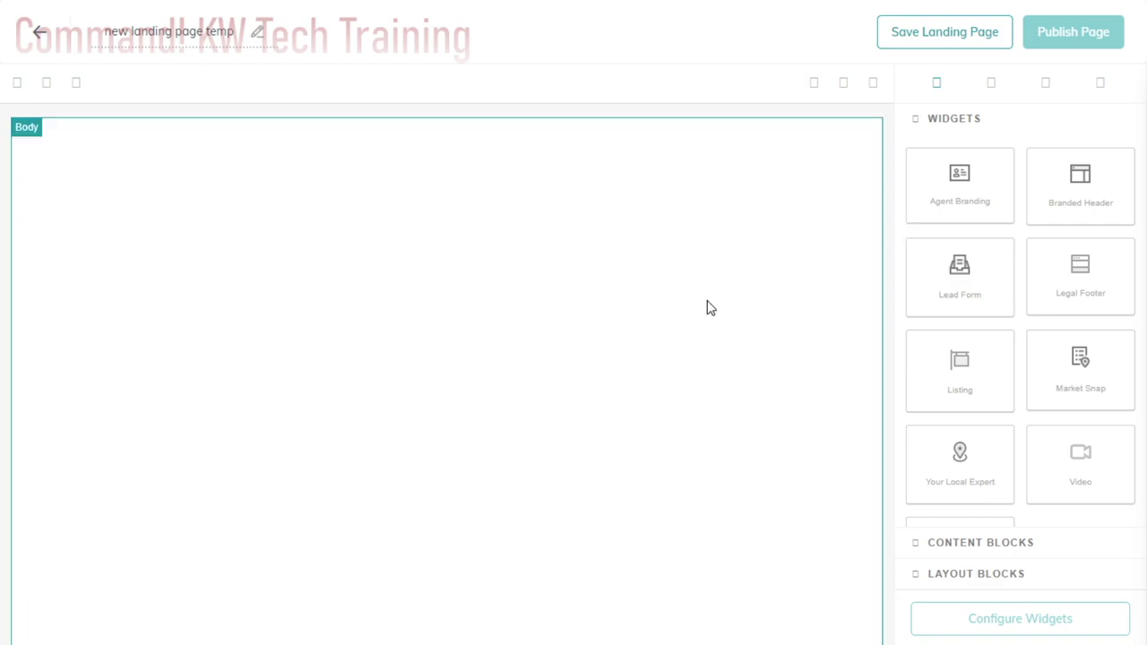
{"action": "left_click", "coordinate": [814, 82]}
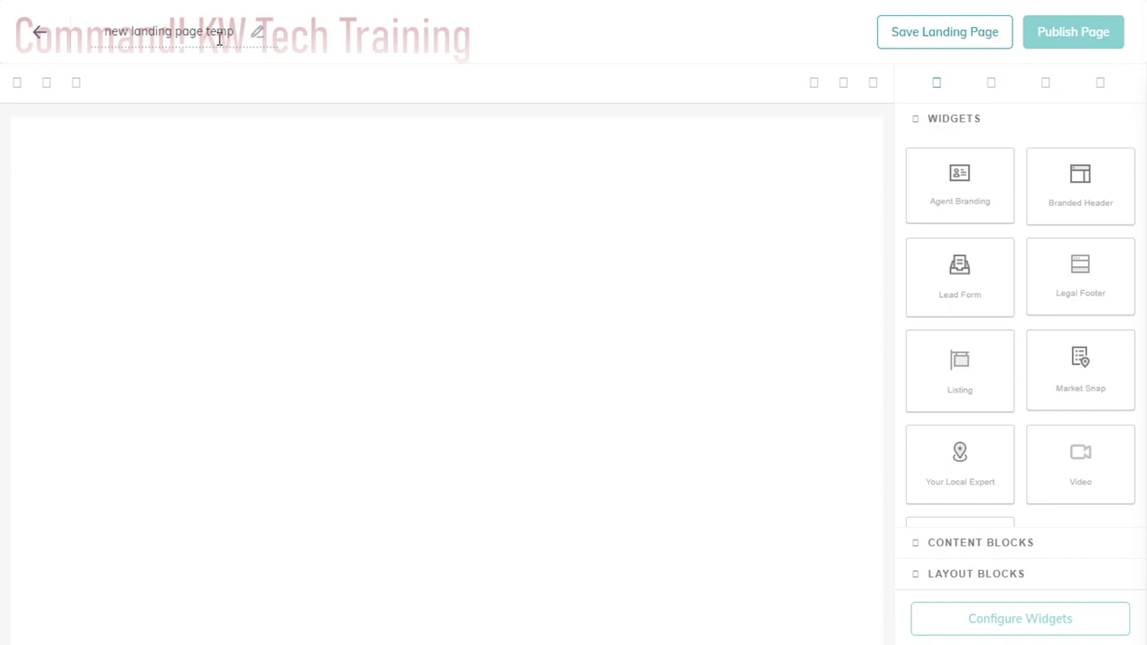
{"action": "type", "text": "la"}
{"action": "key", "text": "BackSpace"}
{"action": "key", "text": "BackSpace"}
{"action": "key", "text": "ctrl+a"}
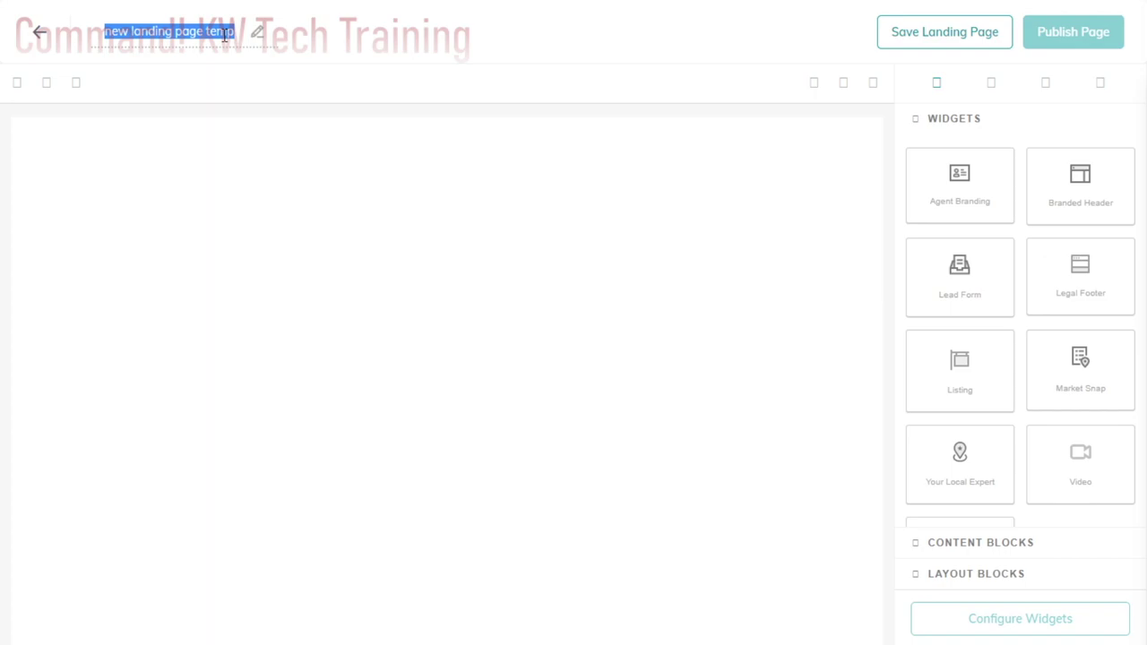
{"action": "type", "text": "Exampl"}
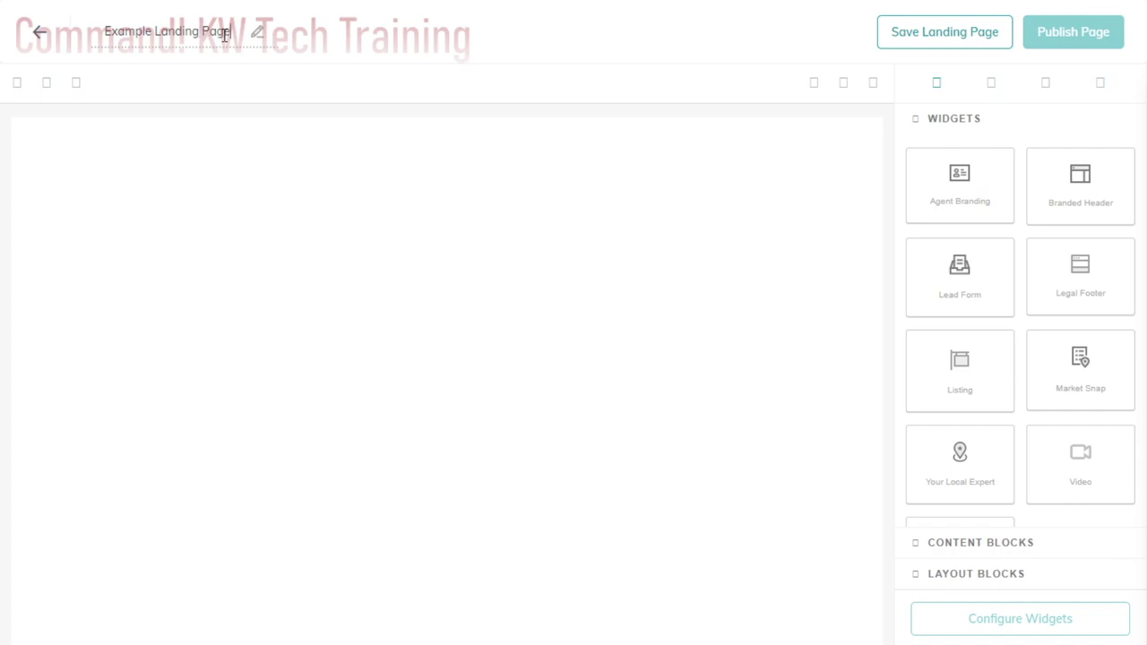
{"action": "left_click", "coordinate": [330, 190]}
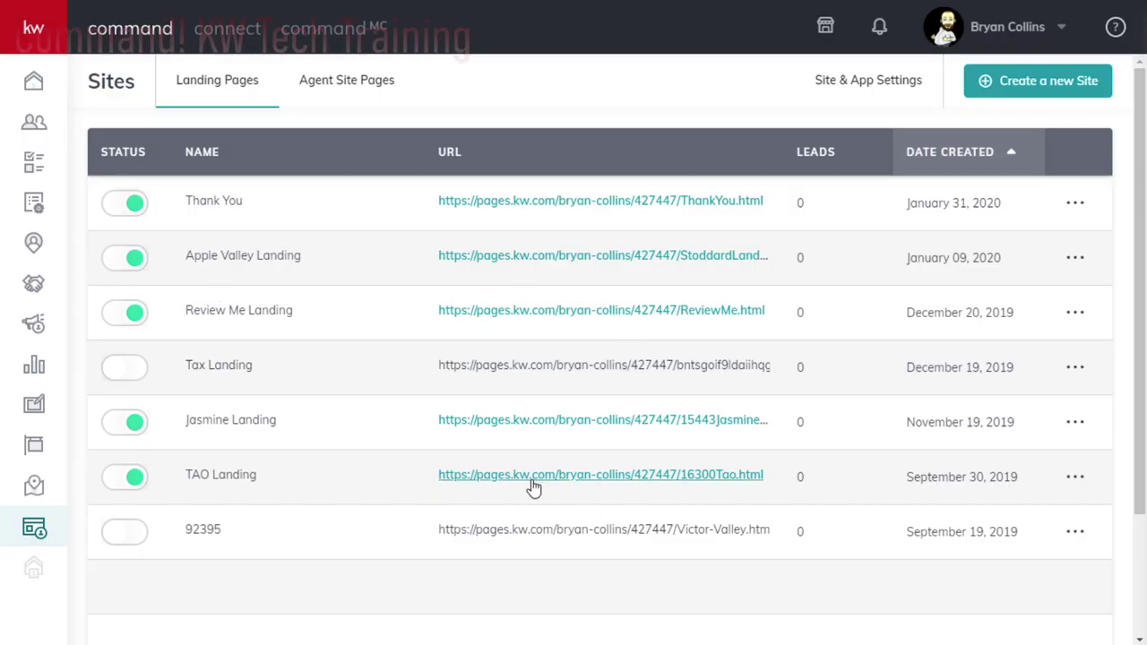
- Open the live TAO Landing page in a new tab and browse its property photos
{"action": "left_click", "coordinate": [544, 476]}
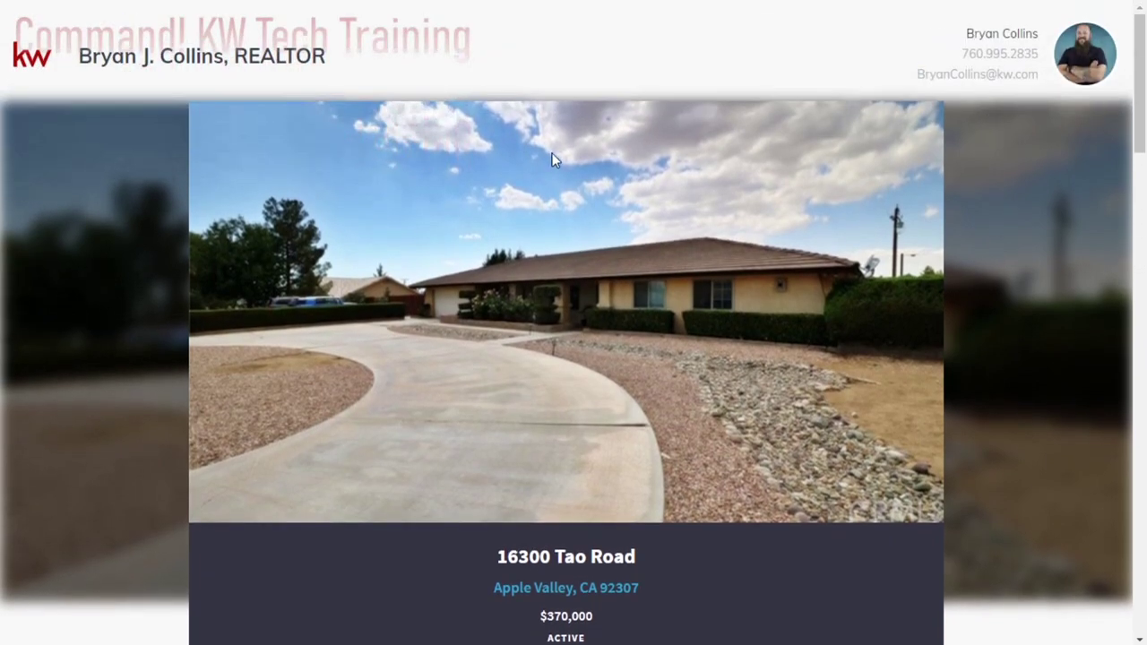
{"action": "scroll", "coordinate": [695, 318], "scroll_direction": "down", "scroll_amount": 3}
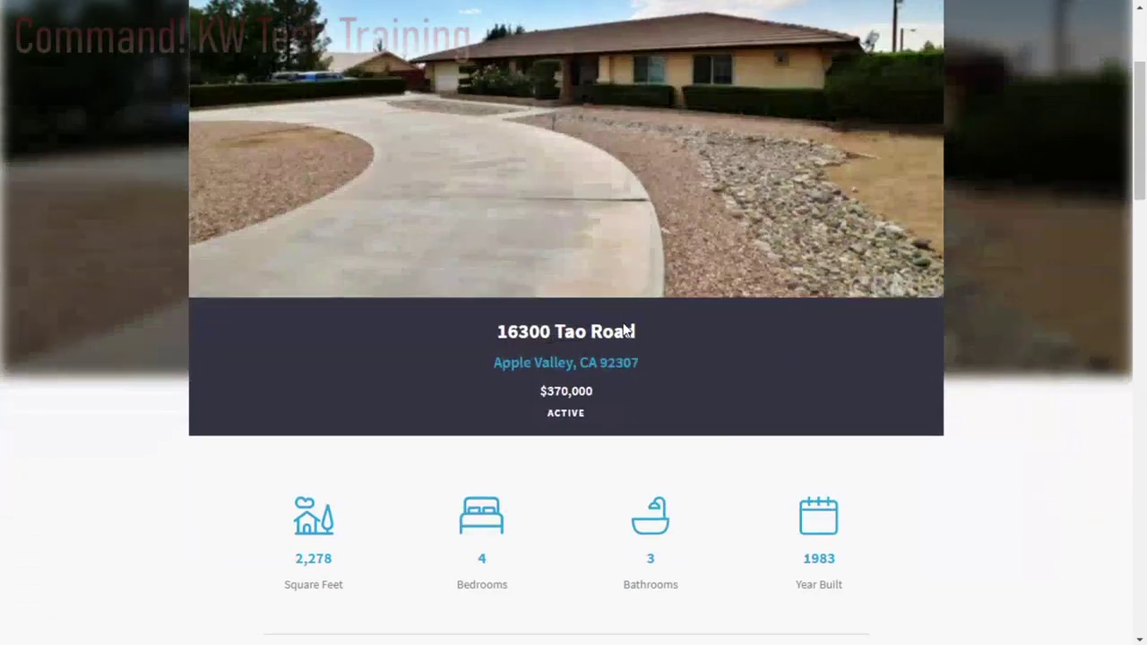
{"action": "scroll", "coordinate": [625, 324], "scroll_direction": "up", "scroll_amount": 3}
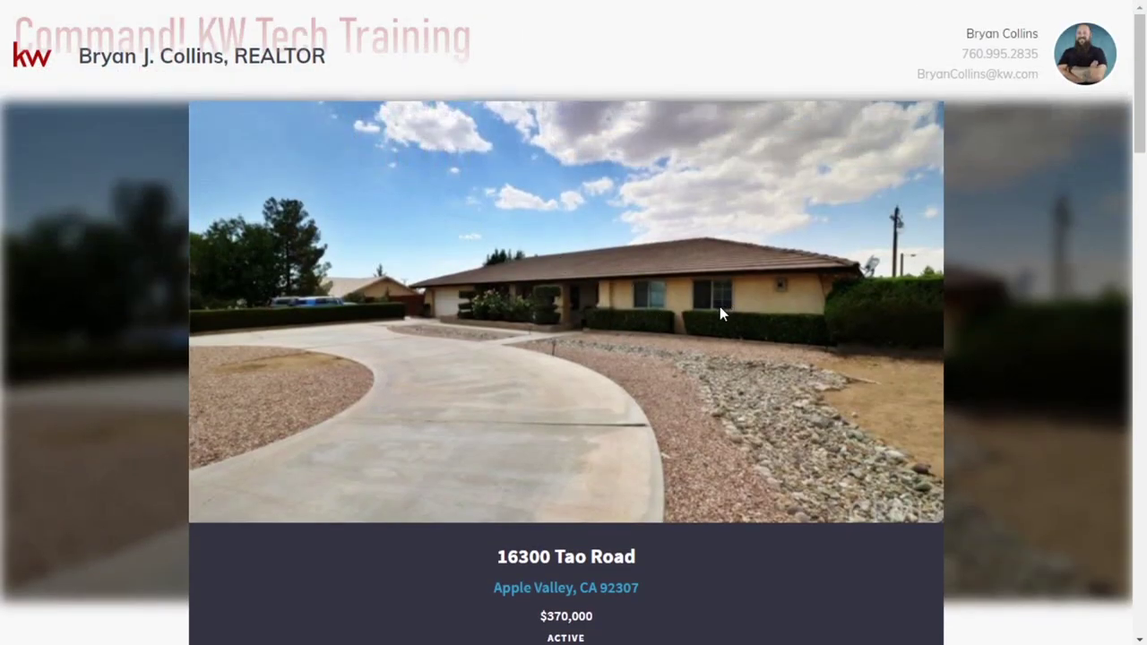
{"action": "scroll", "coordinate": [717, 310], "scroll_direction": "down", "scroll_amount": 3}
{"action": "scroll", "coordinate": [617, 369], "scroll_direction": "down", "scroll_amount": 2}
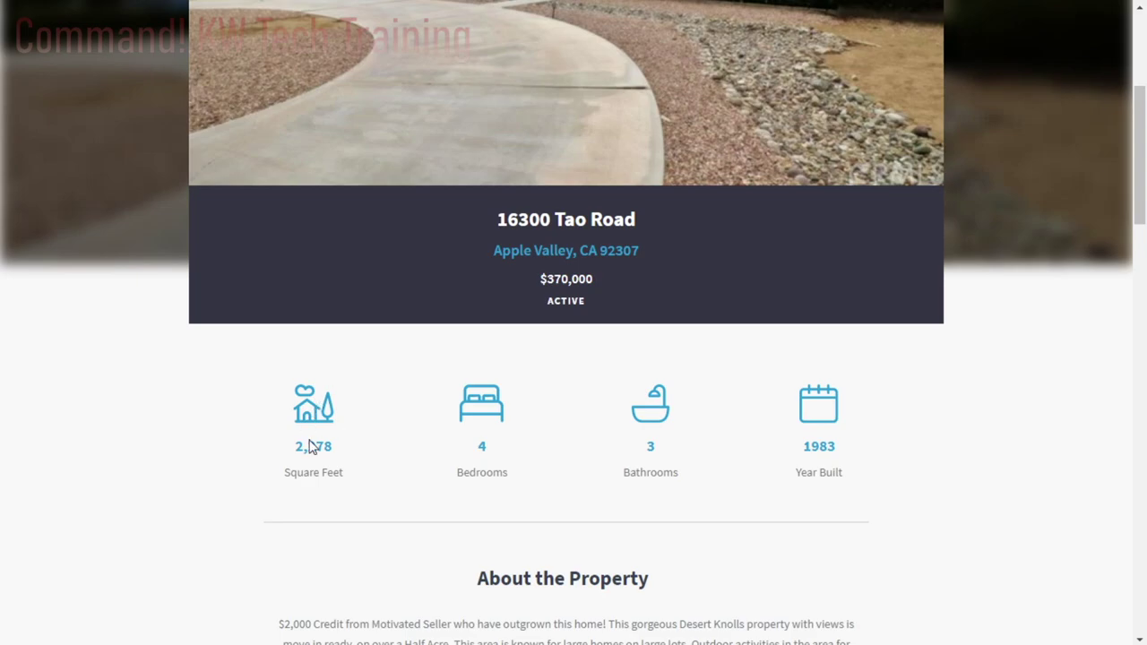
{"action": "scroll", "coordinate": [543, 486], "scroll_direction": "down", "scroll_amount": 4}
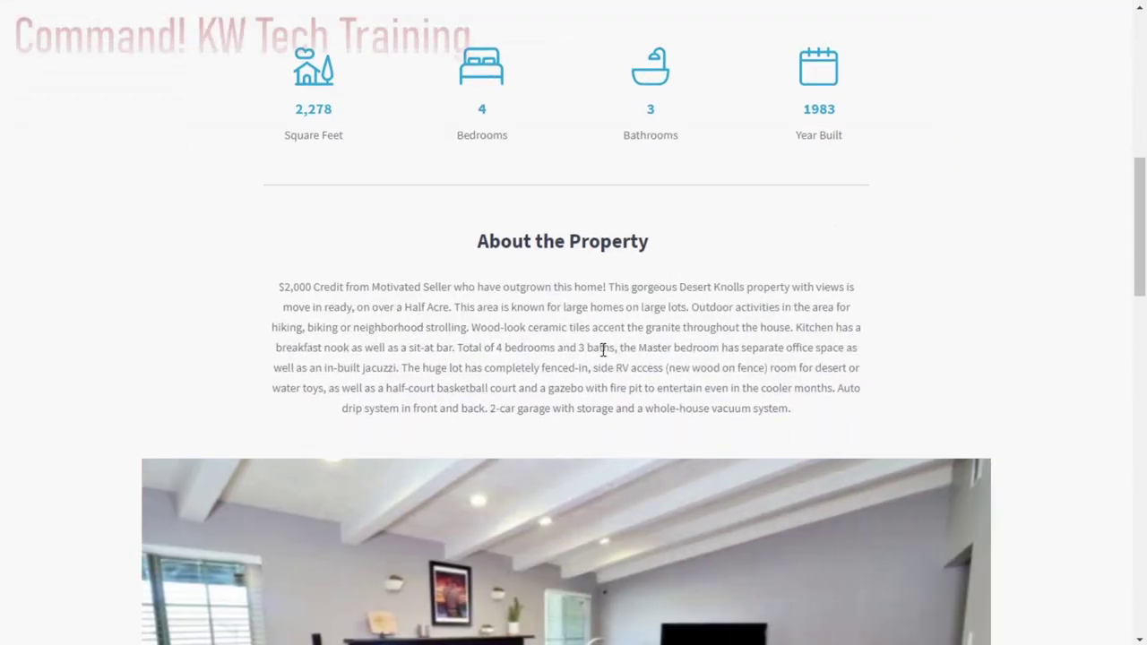
{"action": "scroll", "coordinate": [604, 350], "scroll_direction": "down", "scroll_amount": 1}
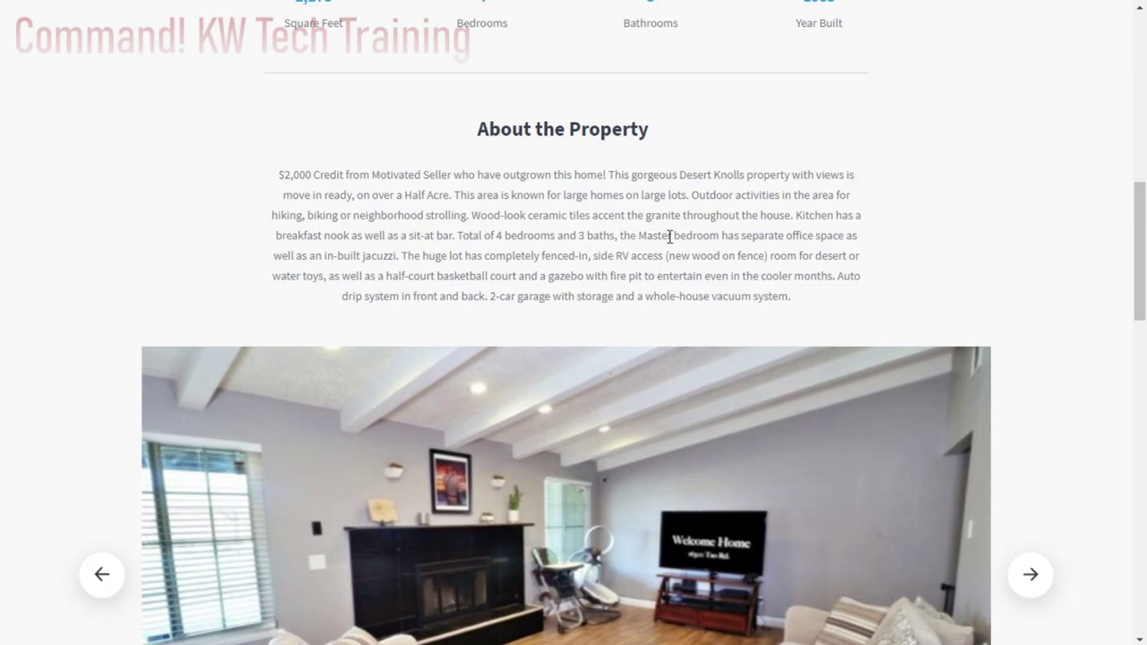
{"action": "scroll", "coordinate": [986, 220], "scroll_direction": "down", "scroll_amount": 3}
{"action": "left_click", "coordinate": [1029, 235]}
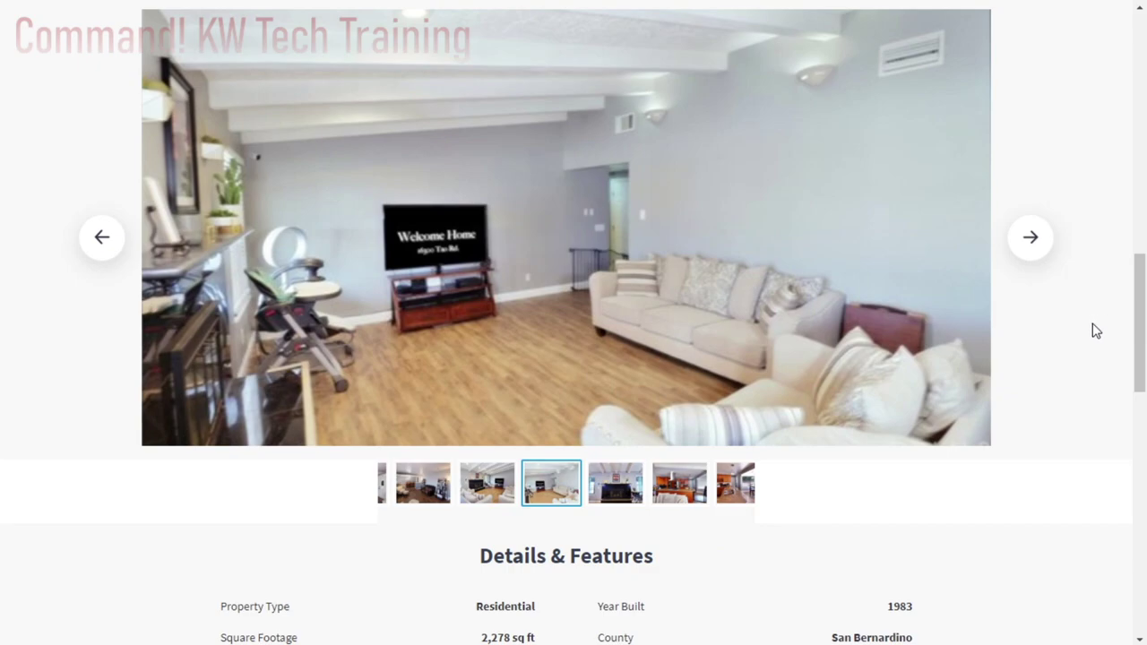
- Scroll through the rest of the live page, including the map and contact form
{"action": "scroll", "coordinate": [1093, 329], "scroll_direction": "down", "scroll_amount": 3}
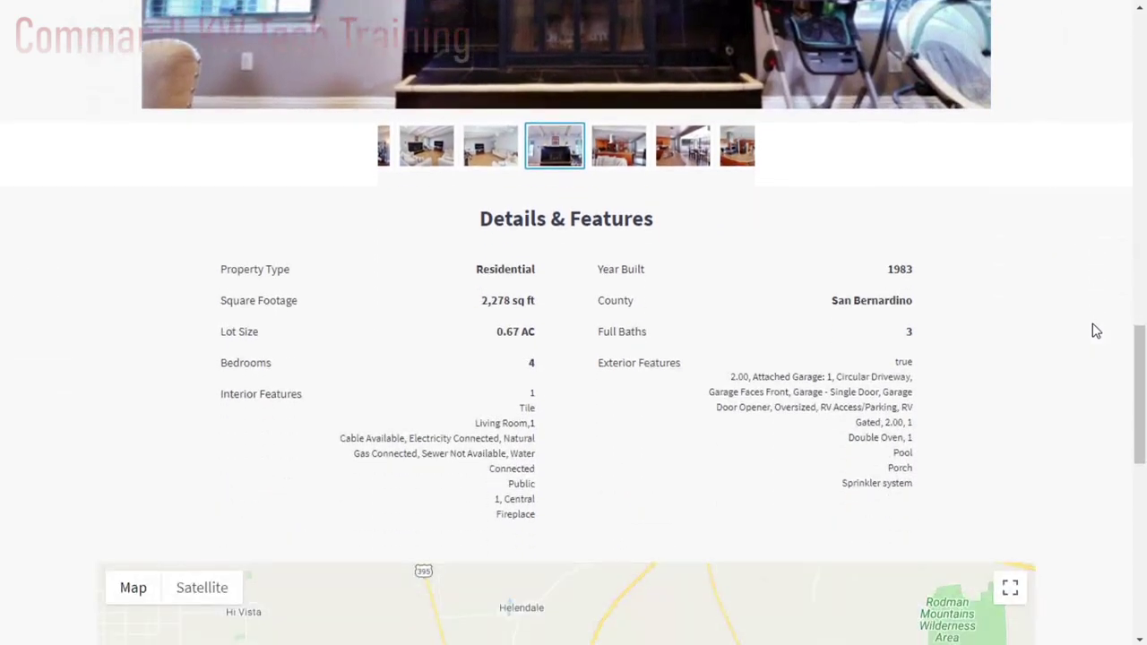
{"action": "scroll", "coordinate": [1090, 328], "scroll_direction": "down", "scroll_amount": 1}
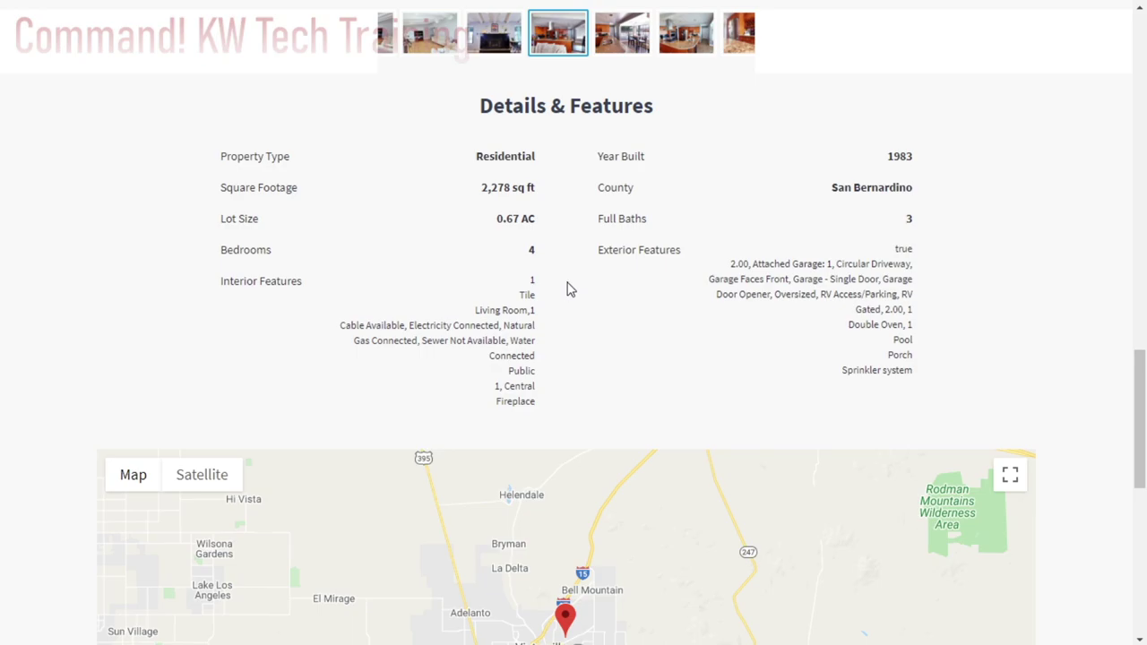
{"action": "scroll", "coordinate": [611, 324], "scroll_direction": "down", "scroll_amount": 2}
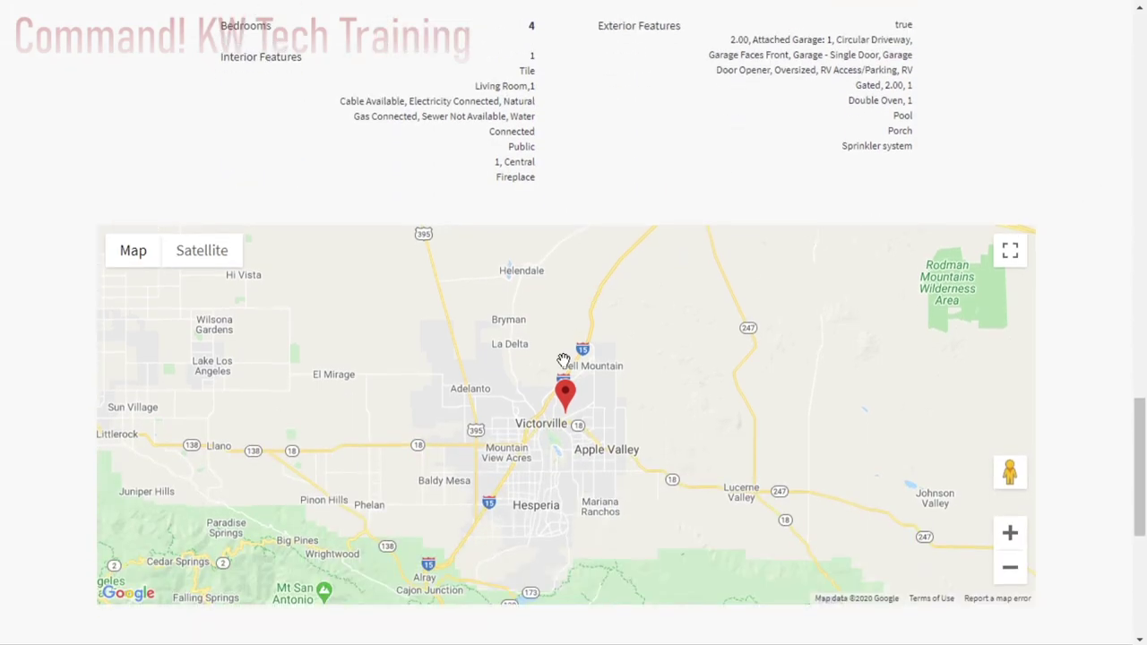
{"action": "scroll", "coordinate": [566, 434], "scroll_direction": "up", "scroll_amount": 1}
{"action": "scroll", "coordinate": [974, 303], "scroll_direction": "down", "scroll_amount": 2}
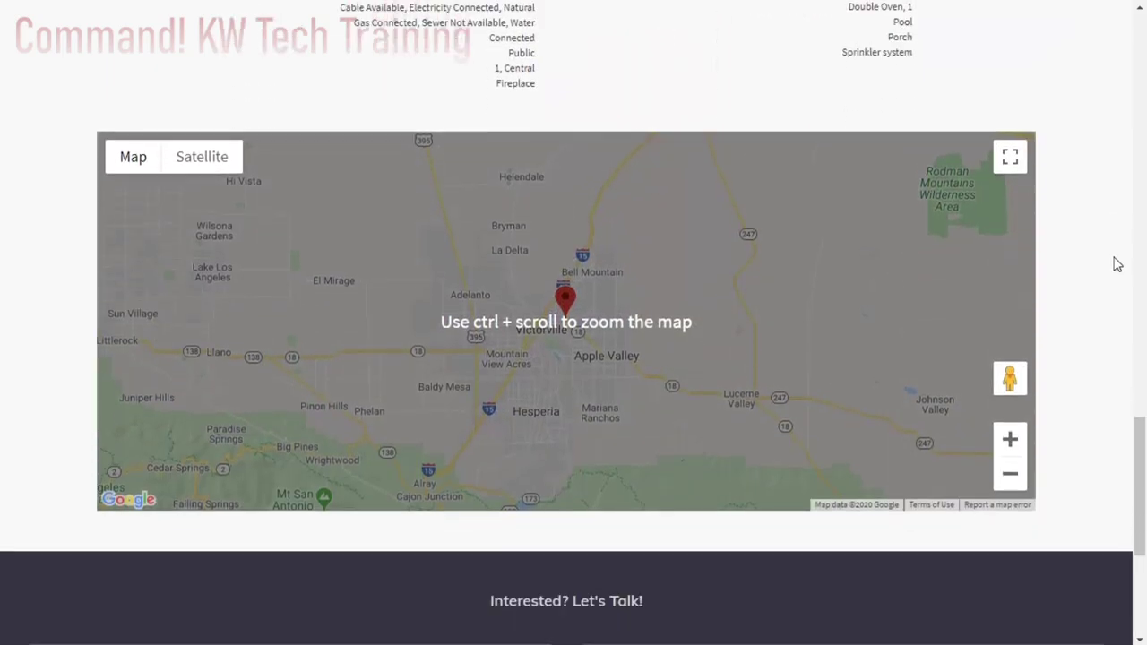
{"action": "scroll", "coordinate": [1070, 400], "scroll_direction": "down", "scroll_amount": 1}
{"action": "scroll", "coordinate": [1073, 400], "scroll_direction": "down", "scroll_amount": 1}
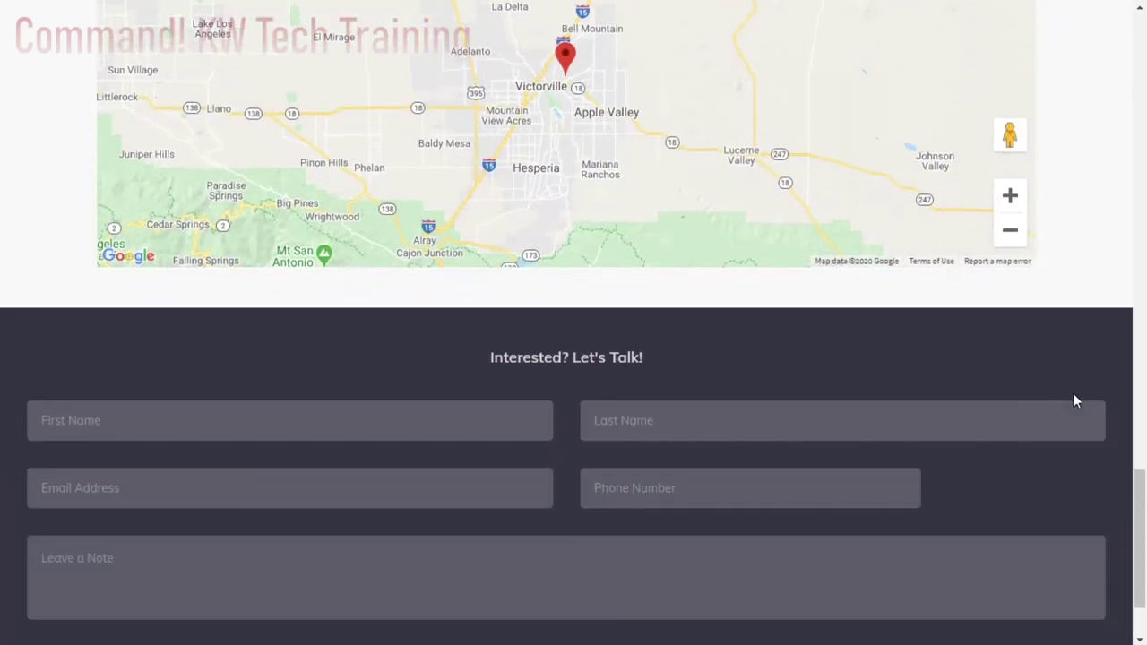
{"action": "scroll", "coordinate": [1073, 400], "scroll_direction": "up", "scroll_amount": 1}
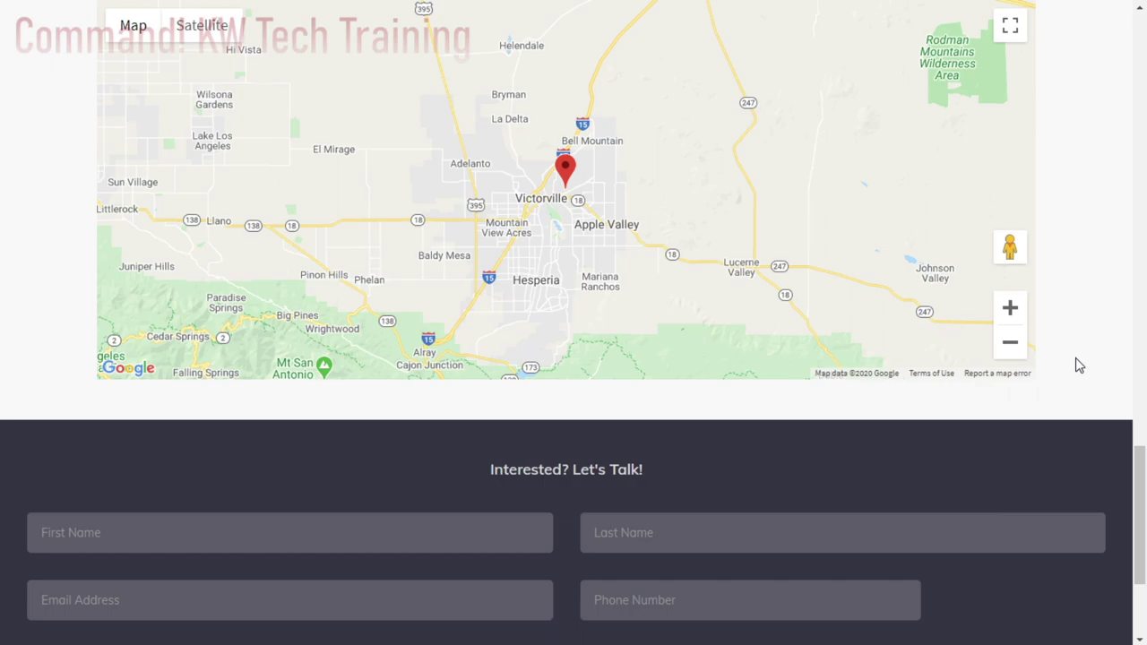
{"action": "scroll", "coordinate": [1079, 366], "scroll_direction": "up", "scroll_amount": 1}
{"action": "scroll", "coordinate": [1076, 363], "scroll_direction": "down", "scroll_amount": 2}
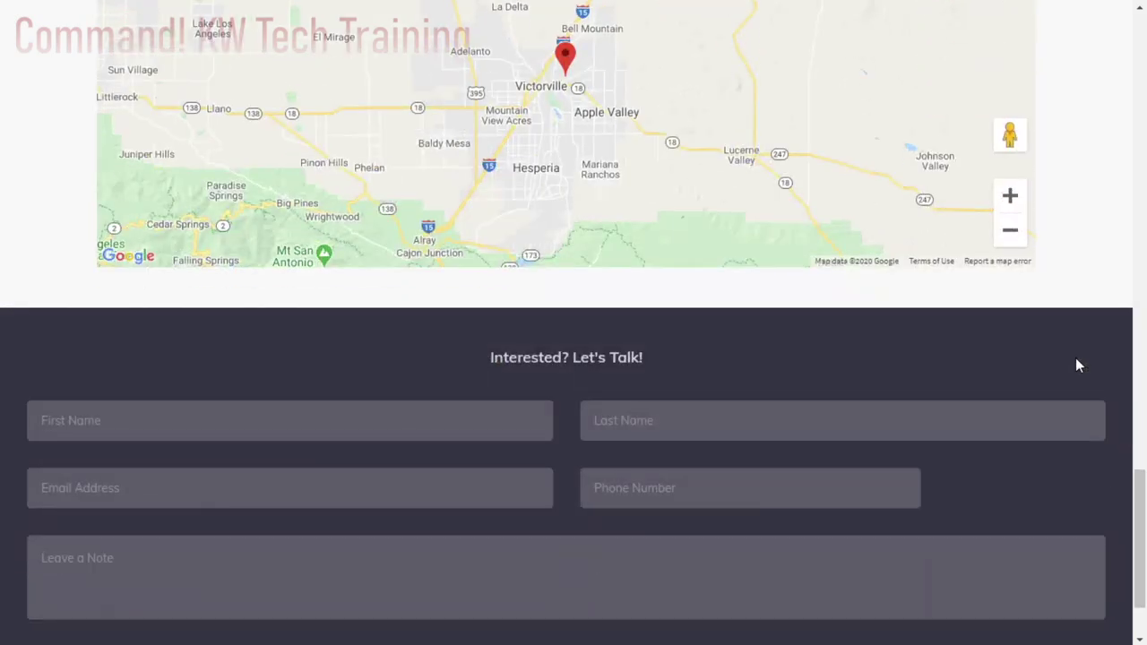
{"action": "scroll", "coordinate": [1071, 359], "scroll_direction": "down", "scroll_amount": 1}
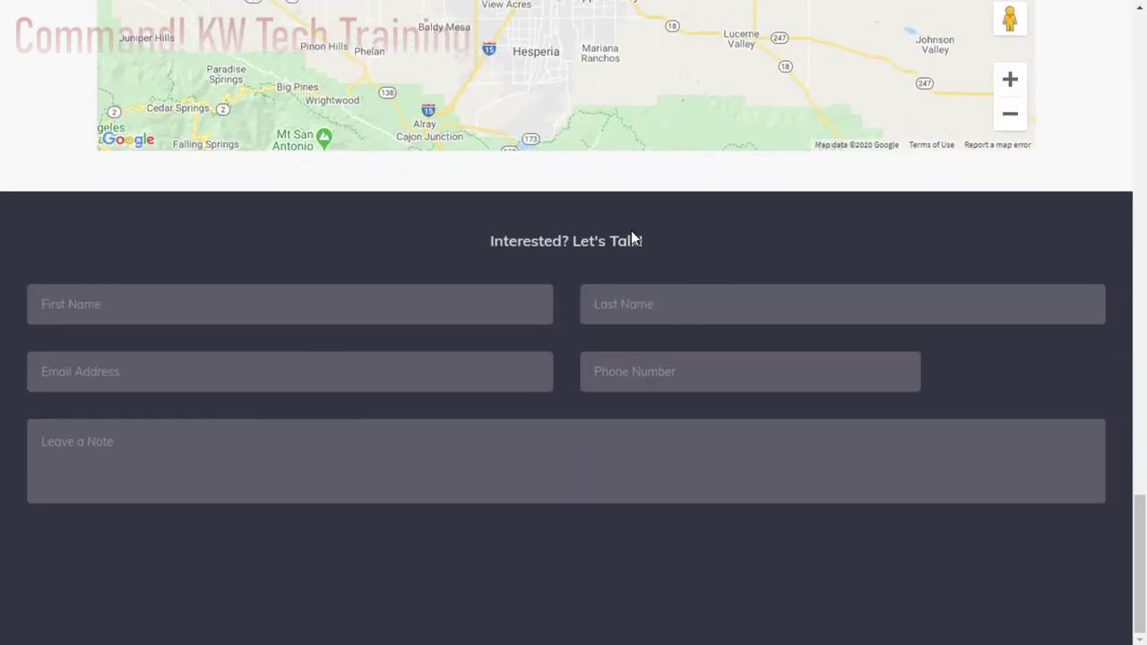
{"action": "scroll", "coordinate": [1091, 228], "scroll_direction": "up", "scroll_amount": 15}
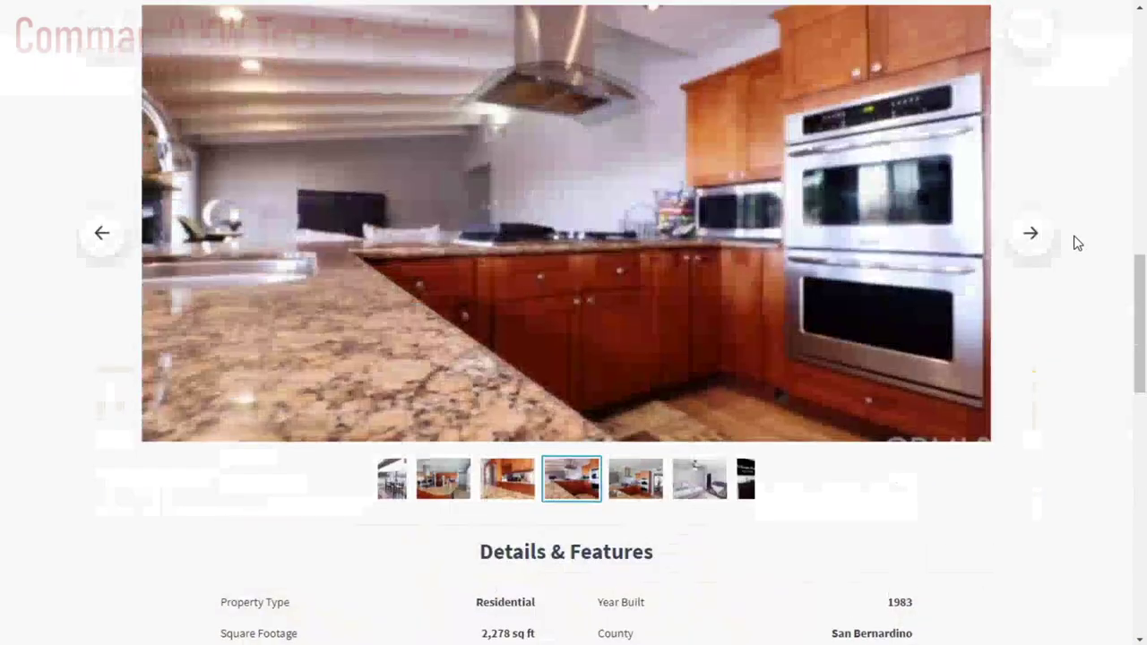
{"action": "scroll", "coordinate": [1074, 238], "scroll_direction": "up", "scroll_amount": 6}
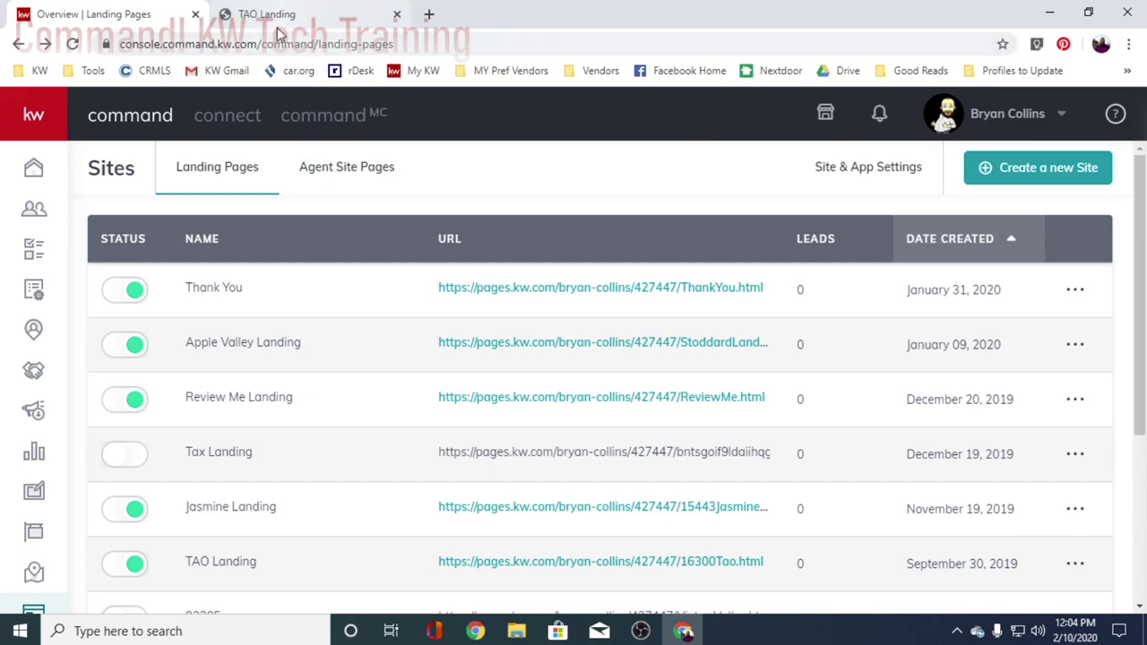
- Create another new standalone landing page
{"action": "scroll", "coordinate": [228, 385], "scroll_direction": "down", "scroll_amount": 2}
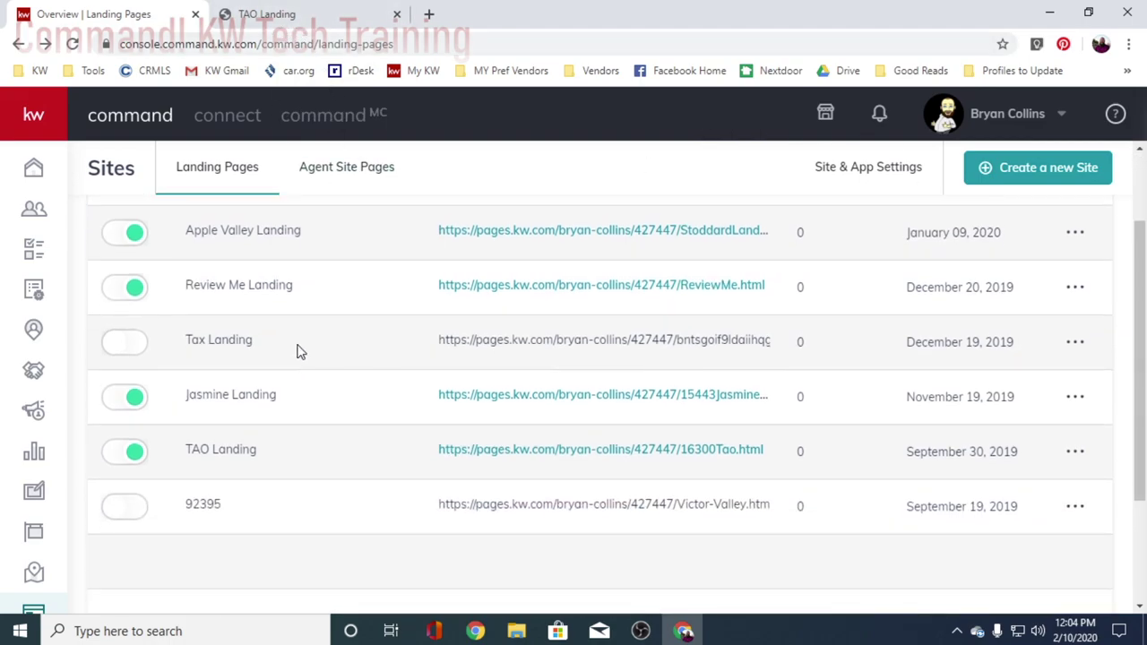
{"action": "scroll", "coordinate": [215, 535], "scroll_direction": "up", "scroll_amount": 2}
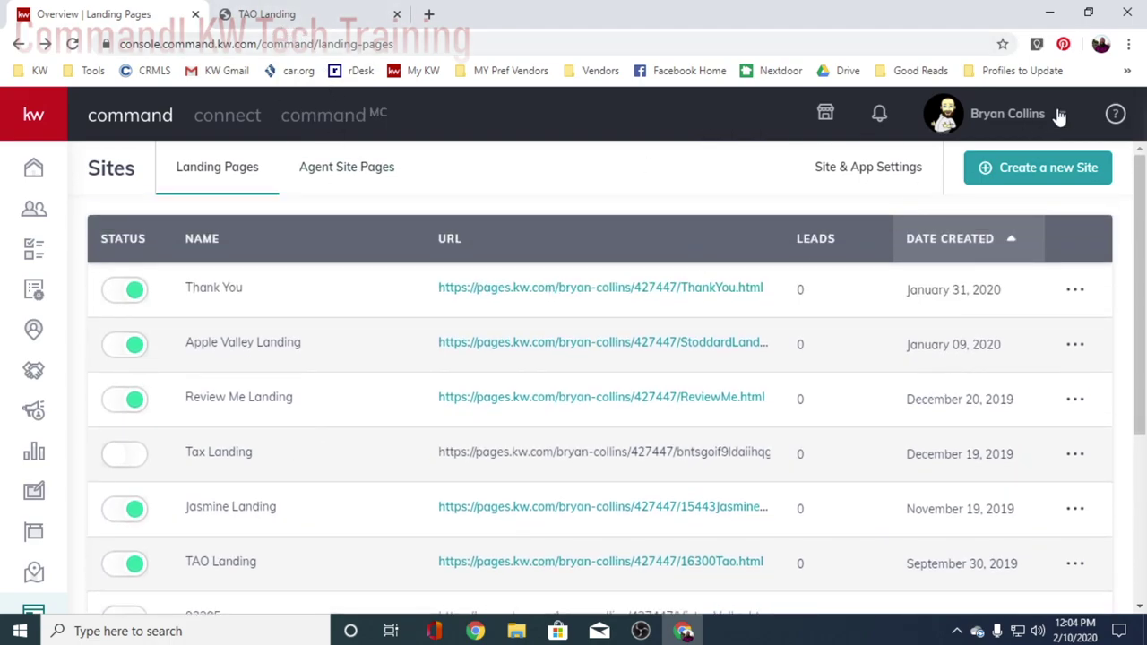
{"action": "left_click", "coordinate": [1013, 164]}
{"action": "left_click", "coordinate": [577, 412]}
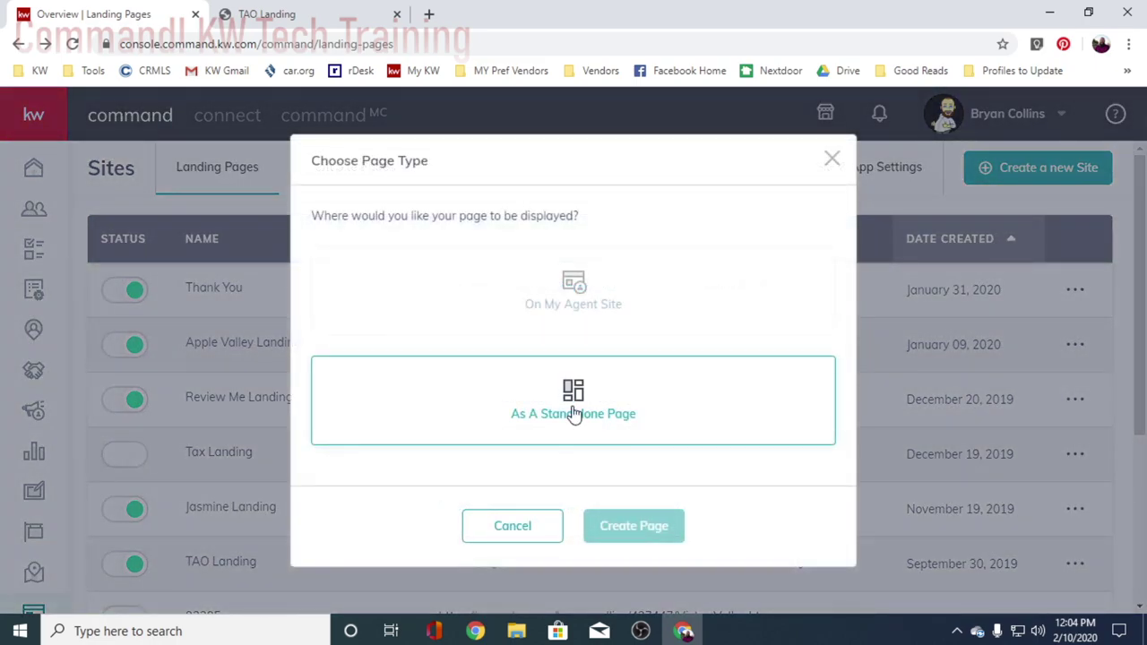
{"action": "left_click", "coordinate": [671, 533]}
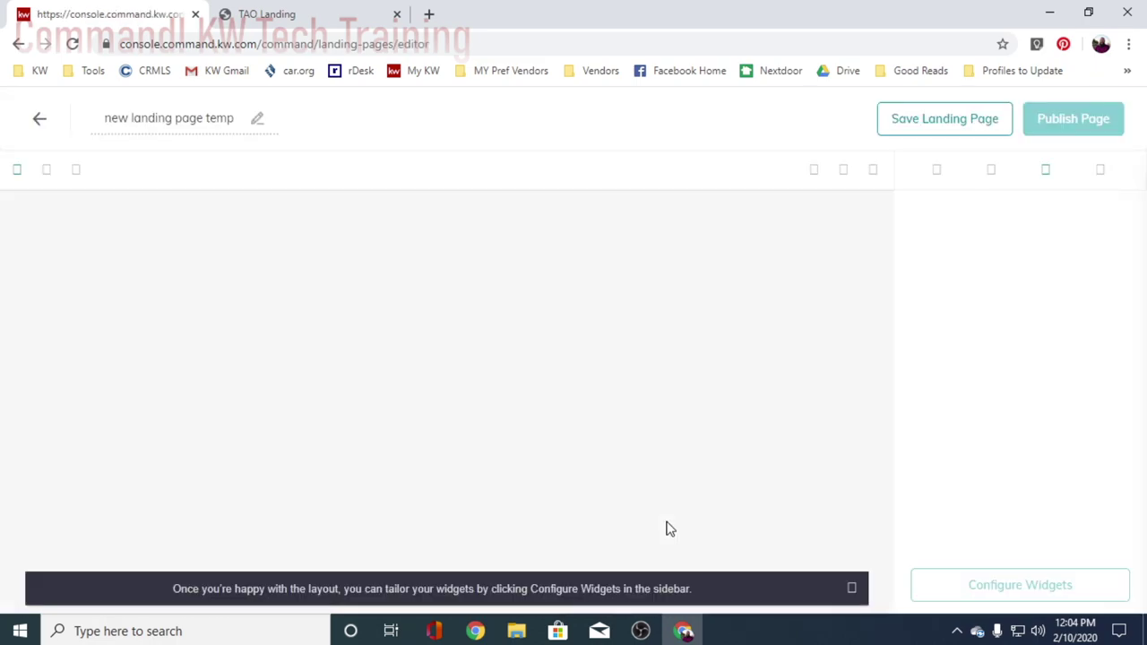
- Title the page 'Example Landing Page' and place the Branded Header widget at the top
{"action": "left_click", "coordinate": [201, 122]}
{"action": "type", "text": "E"}
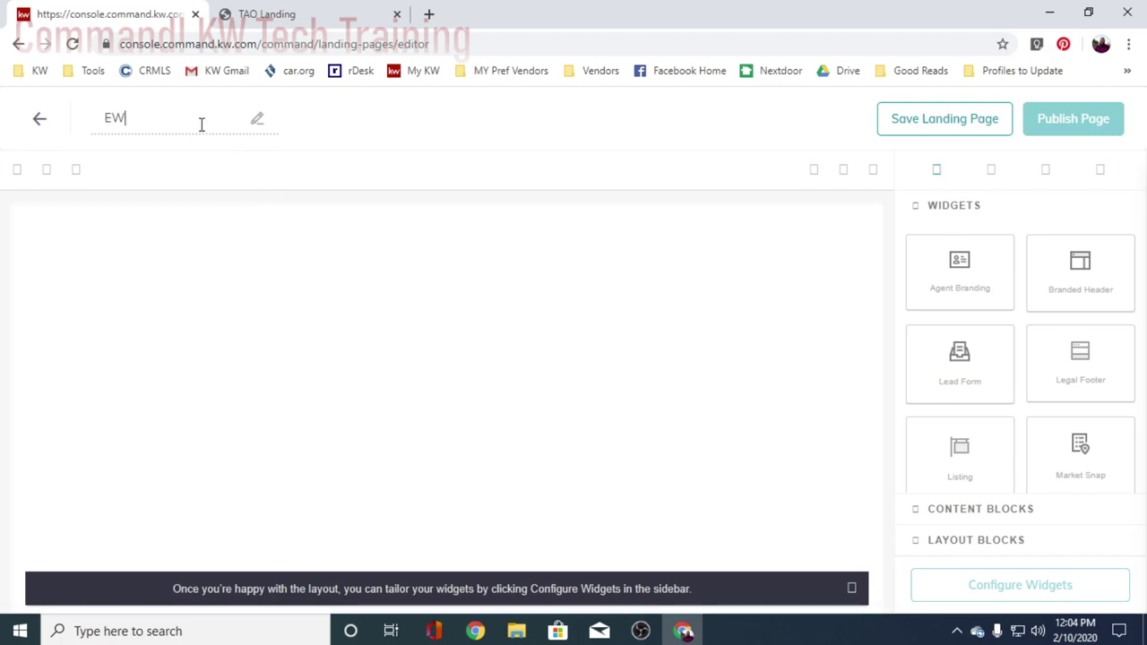
{"action": "left_click", "coordinate": [198, 160]}
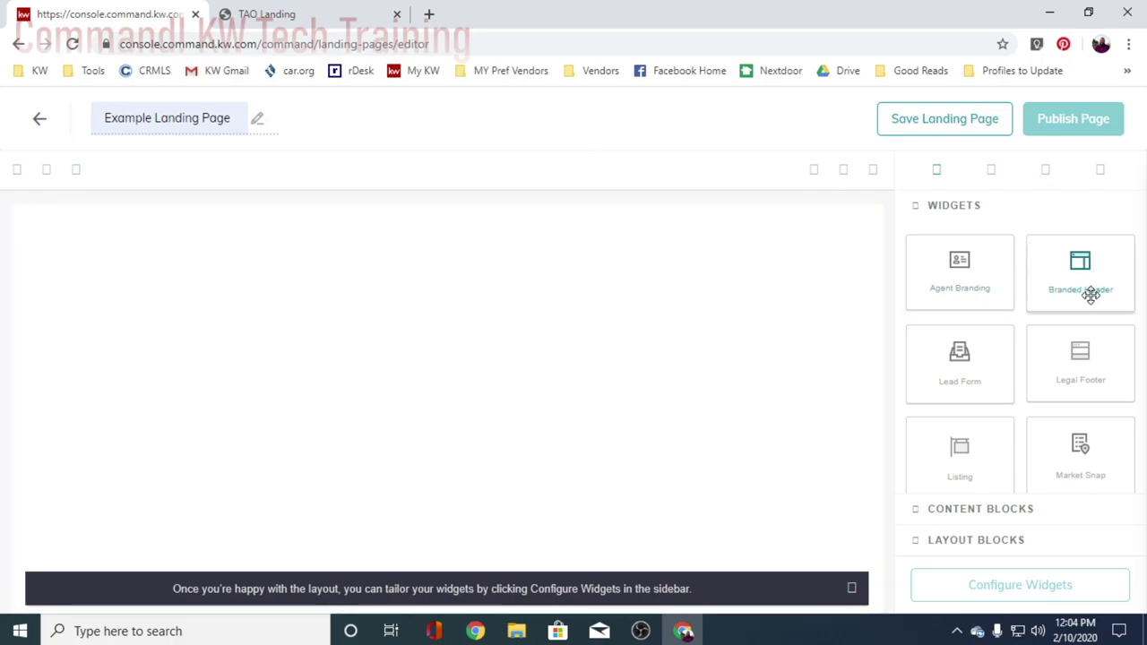
{"action": "left_click_drag", "start_coordinate": [1082, 274], "coordinate": [466, 265]}
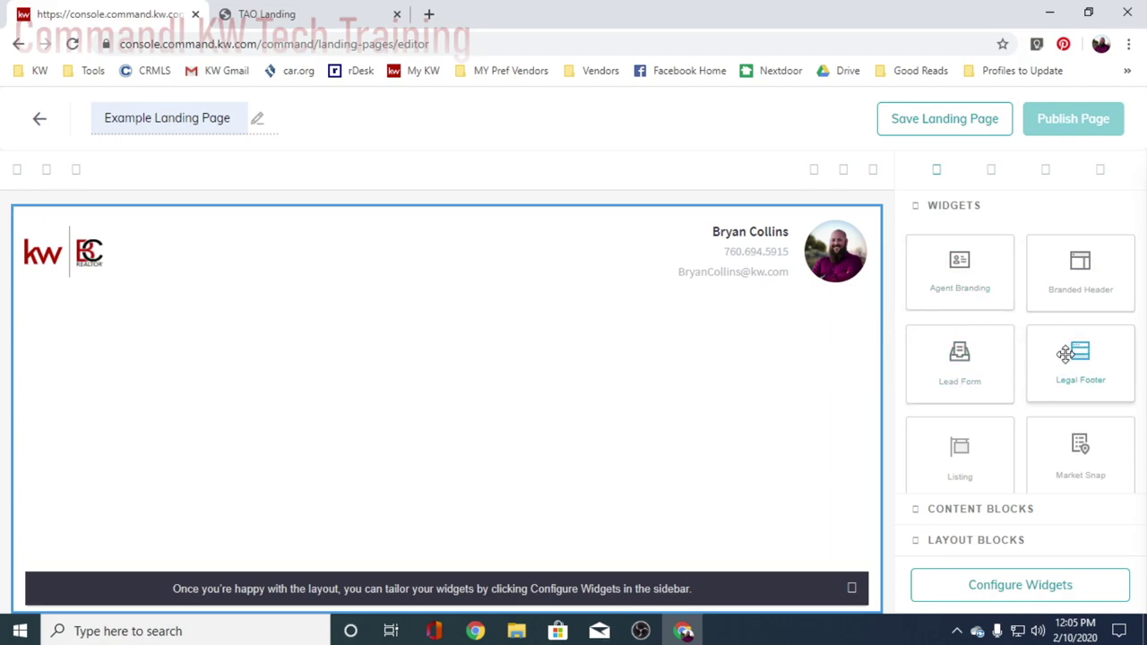
- Add the Listing widget under the header and review its photos, details and Austin map
{"action": "scroll", "coordinate": [1066, 367], "scroll_direction": "down", "scroll_amount": 2}
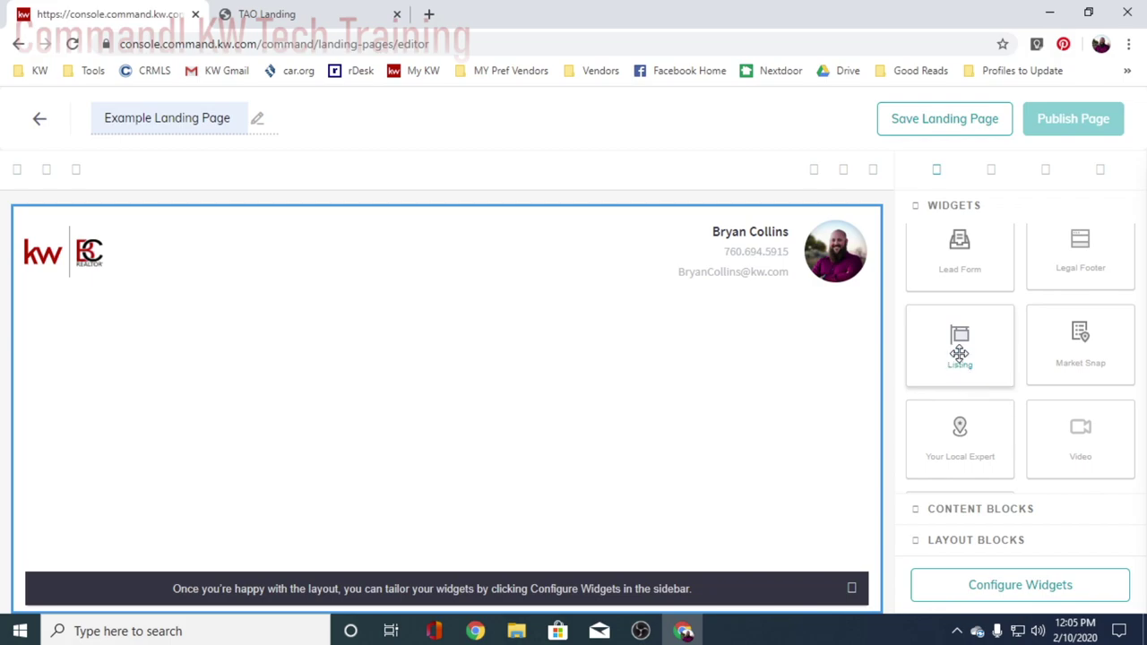
{"action": "left_click_drag", "start_coordinate": [976, 353], "coordinate": [506, 413]}
{"action": "scroll", "coordinate": [715, 399], "scroll_direction": "down", "scroll_amount": 5}
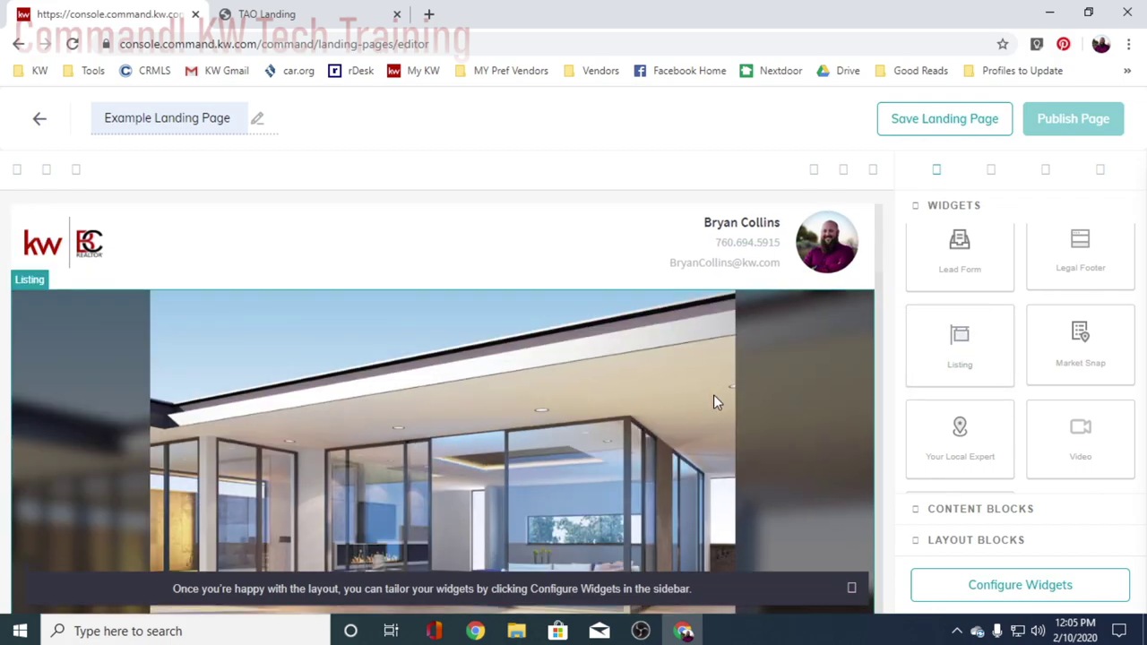
{"action": "scroll", "coordinate": [713, 395], "scroll_direction": "down", "scroll_amount": 10}
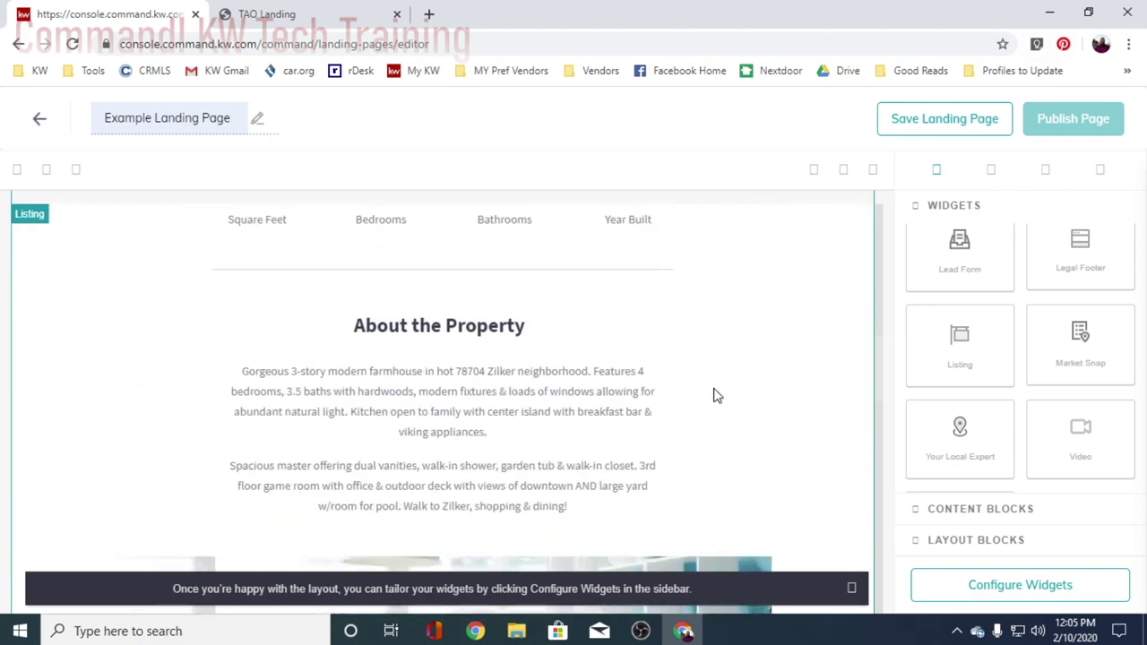
{"action": "scroll", "coordinate": [712, 388], "scroll_direction": "down", "scroll_amount": 3}
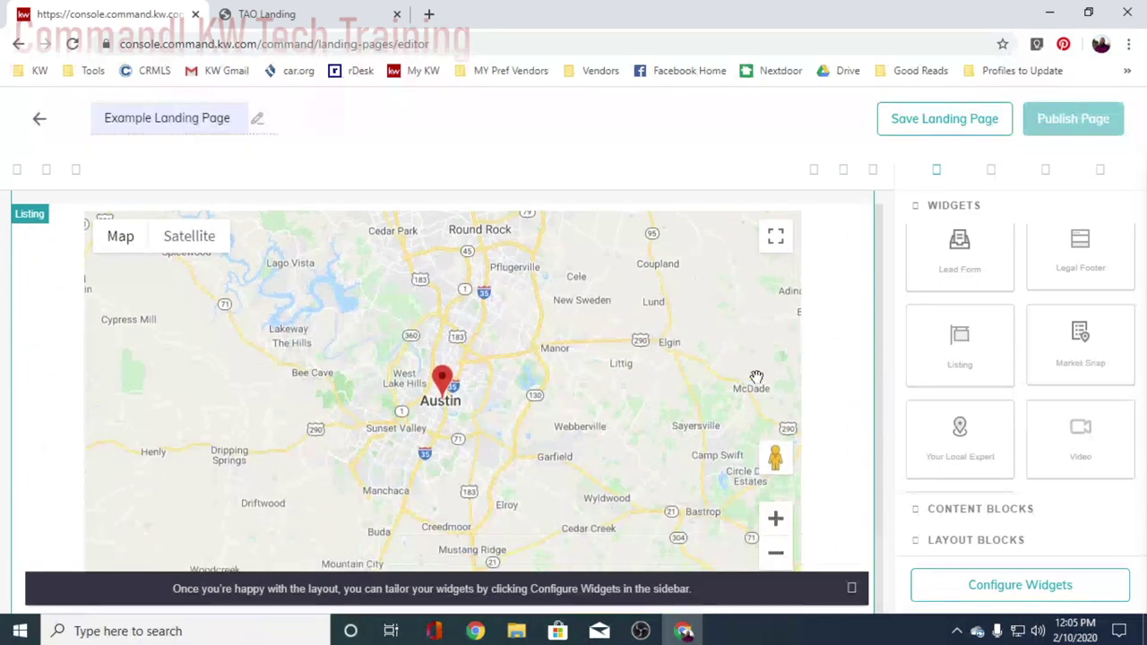
{"action": "scroll", "coordinate": [821, 392], "scroll_direction": "up", "scroll_amount": 8}
{"action": "scroll", "coordinate": [841, 399], "scroll_direction": "up", "scroll_amount": 5}
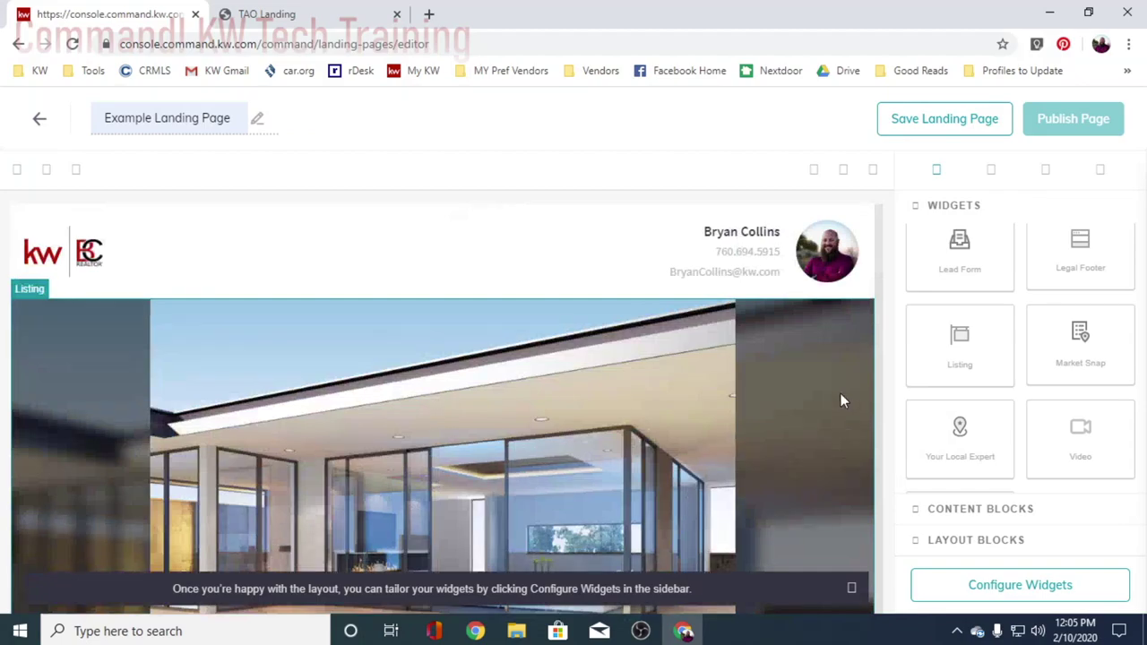
{"action": "scroll", "coordinate": [840, 395], "scroll_direction": "down", "scroll_amount": 9}
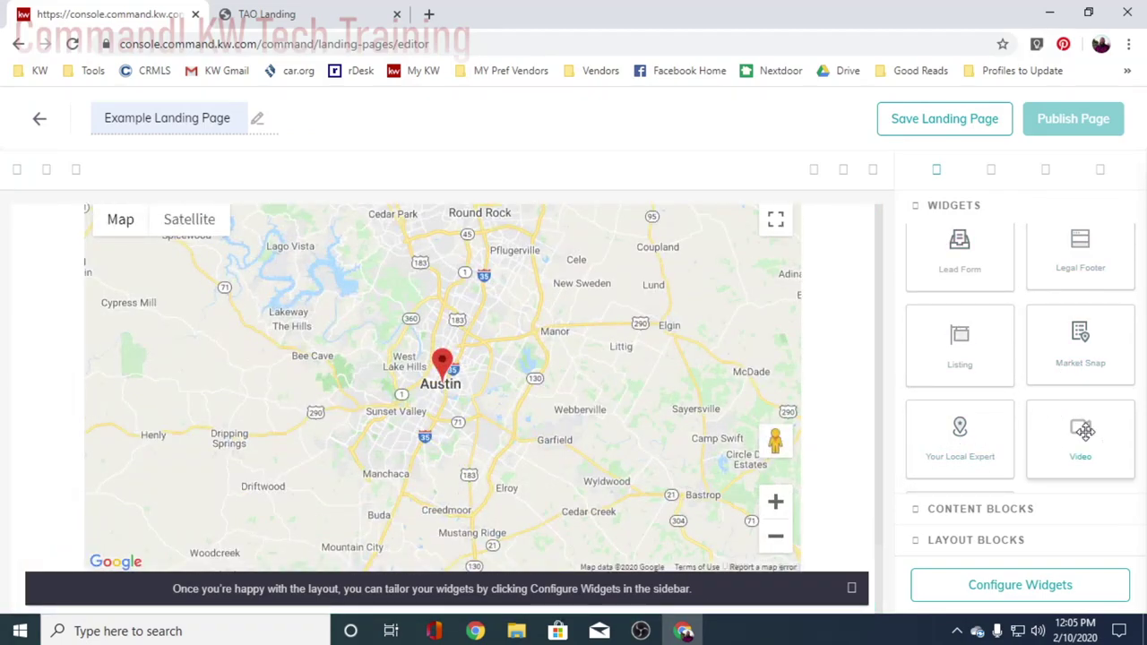
- Add a Video section below the listing map and dismiss the layout tip banner
{"action": "left_click_drag", "start_coordinate": [1080, 434], "coordinate": [706, 582]}
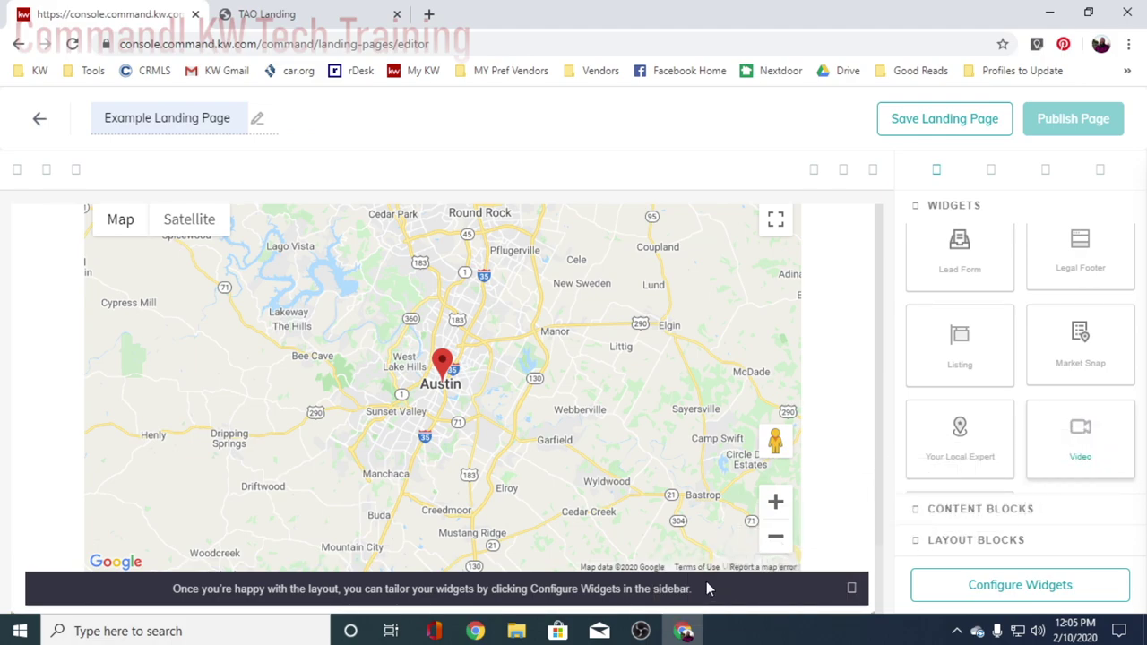
{"action": "left_click", "coordinate": [852, 588]}
{"action": "scroll", "coordinate": [807, 537], "scroll_direction": "down", "scroll_amount": 4}
{"action": "scroll", "coordinate": [538, 358], "scroll_direction": "down", "scroll_amount": 1}
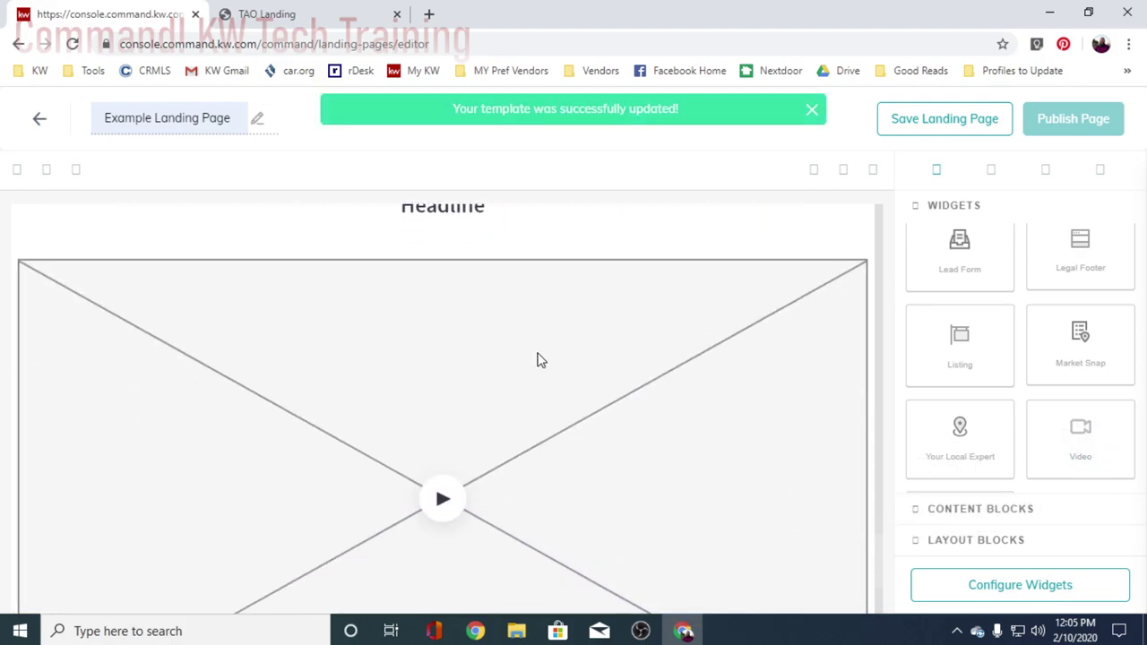
{"action": "scroll", "coordinate": [511, 328], "scroll_direction": "up", "scroll_amount": 4}
{"action": "scroll", "coordinate": [556, 397], "scroll_direction": "down", "scroll_amount": 3}
{"action": "scroll", "coordinate": [578, 427], "scroll_direction": "down", "scroll_amount": 3}
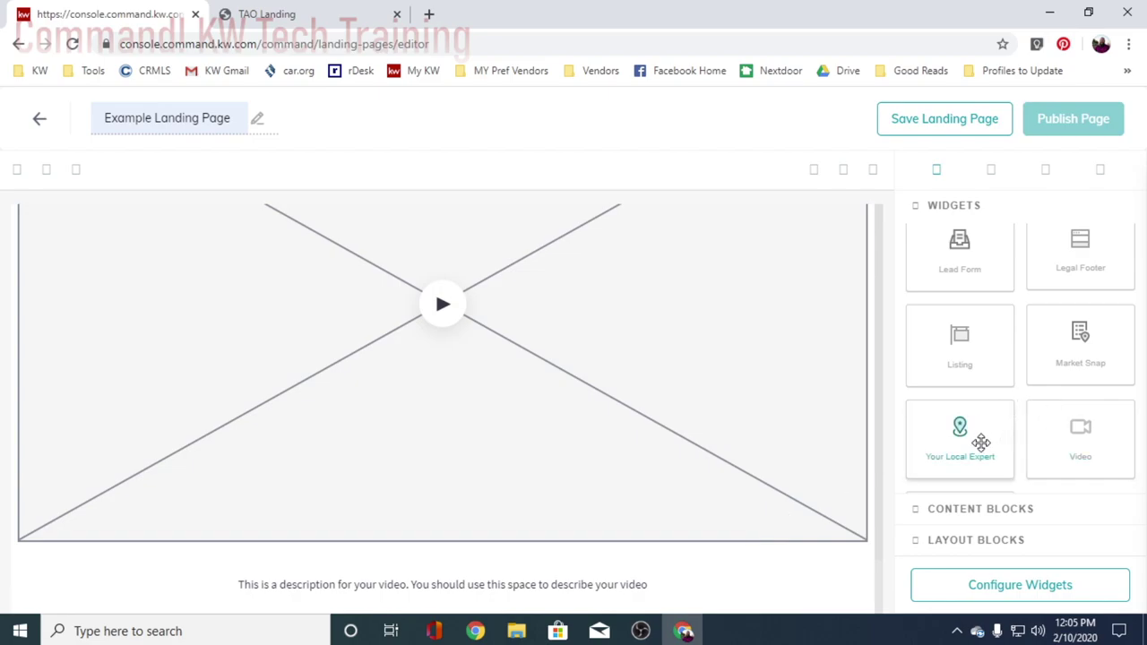
{"action": "scroll", "coordinate": [981, 441], "scroll_direction": "up", "scroll_amount": 2}
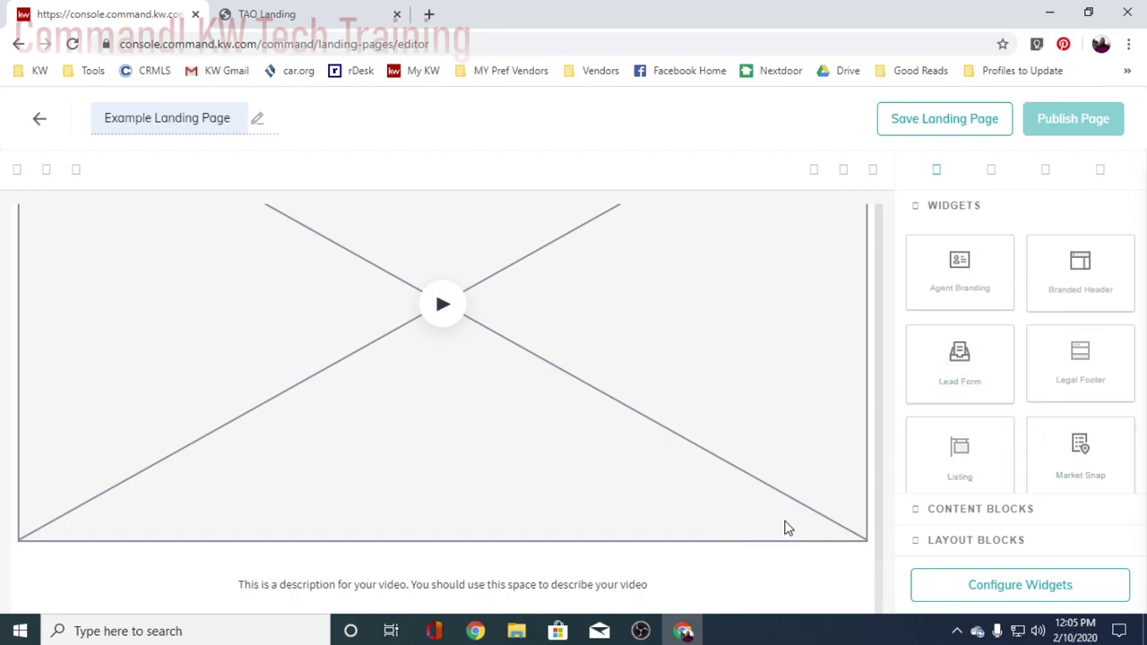
- Add a Lead Form and move it between the listing map and the Video section
{"action": "left_click_drag", "start_coordinate": [932, 395], "coordinate": [525, 532]}
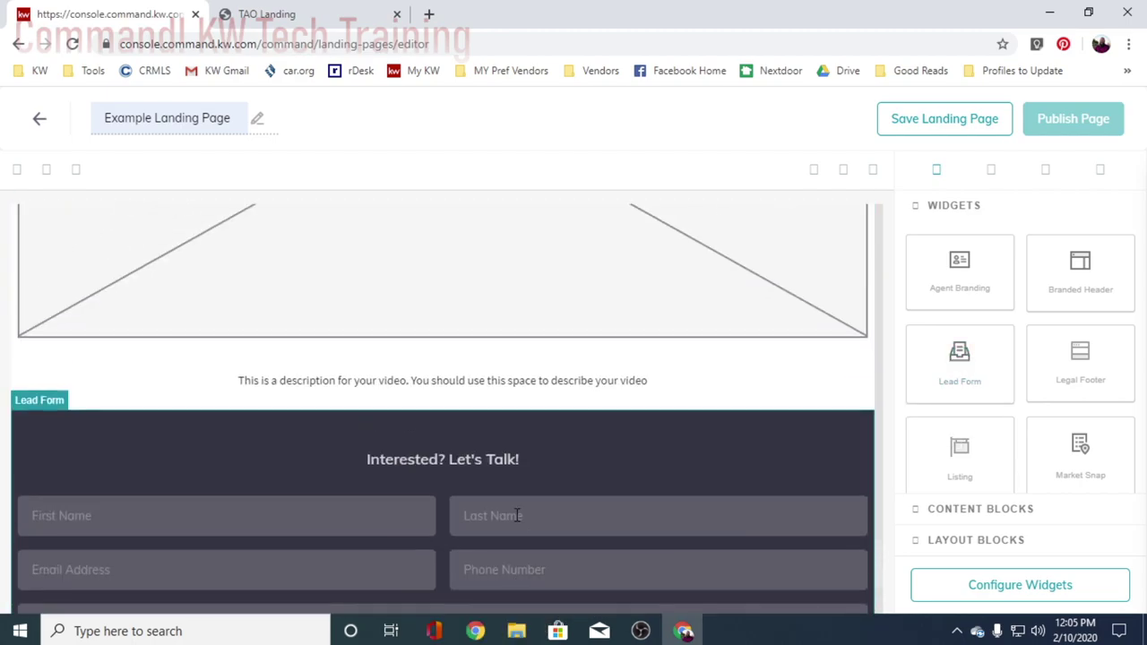
{"action": "scroll", "coordinate": [603, 513], "scroll_direction": "down", "scroll_amount": 3}
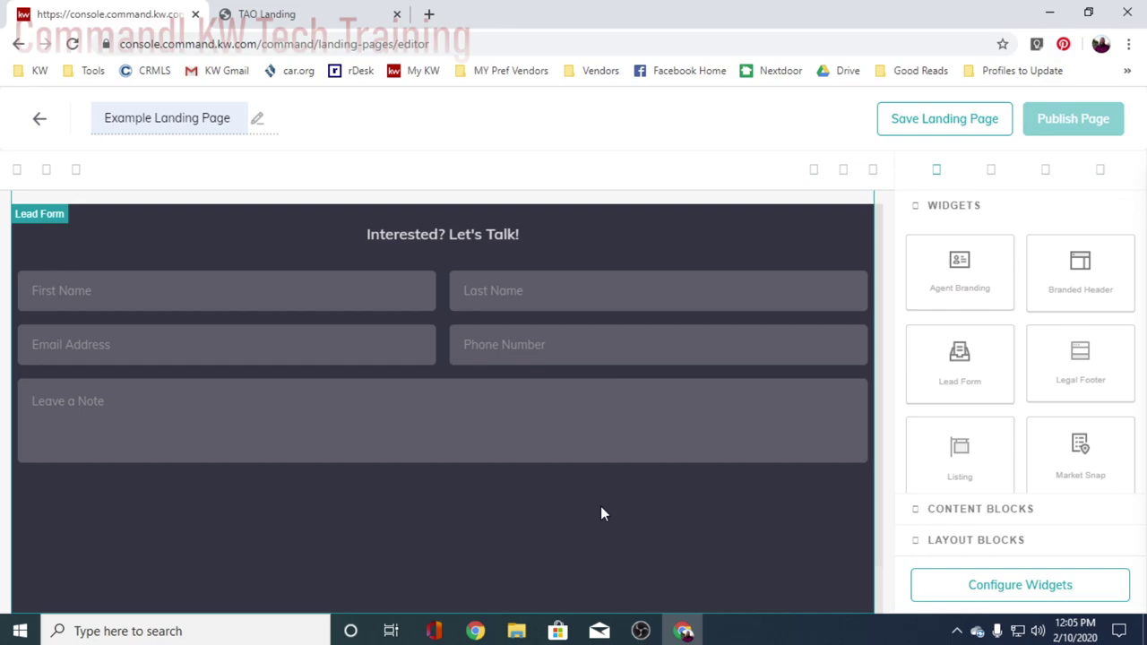
{"action": "scroll", "coordinate": [601, 511], "scroll_direction": "up", "scroll_amount": 3}
{"action": "scroll", "coordinate": [681, 476], "scroll_direction": "up", "scroll_amount": 4}
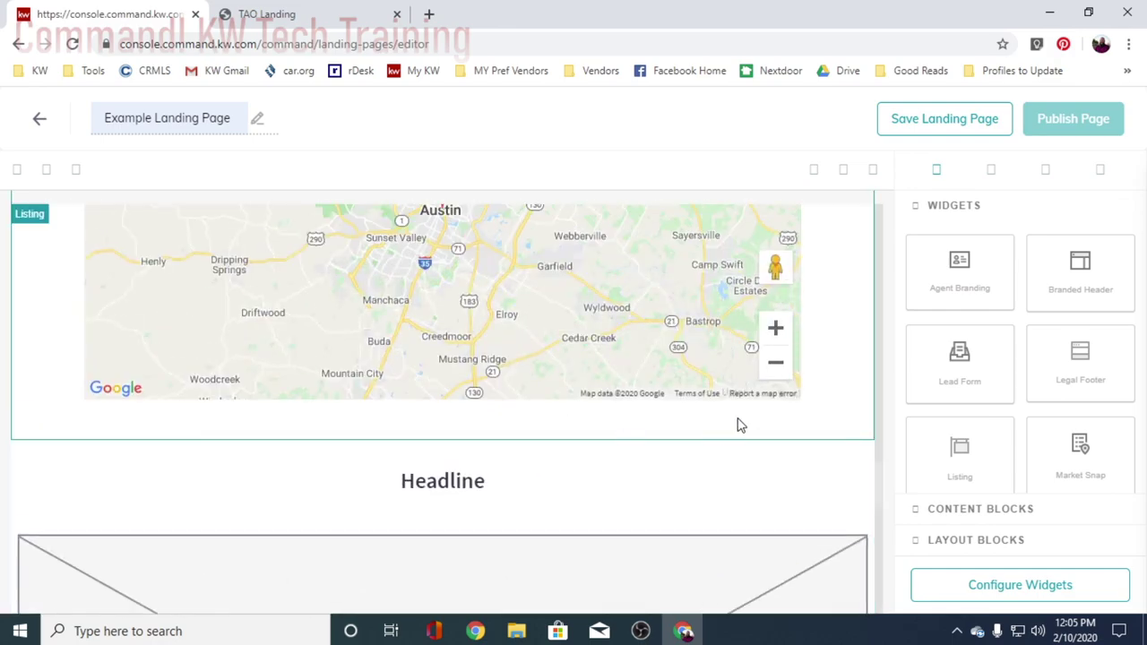
{"action": "scroll", "coordinate": [645, 459], "scroll_direction": "down", "scroll_amount": 4}
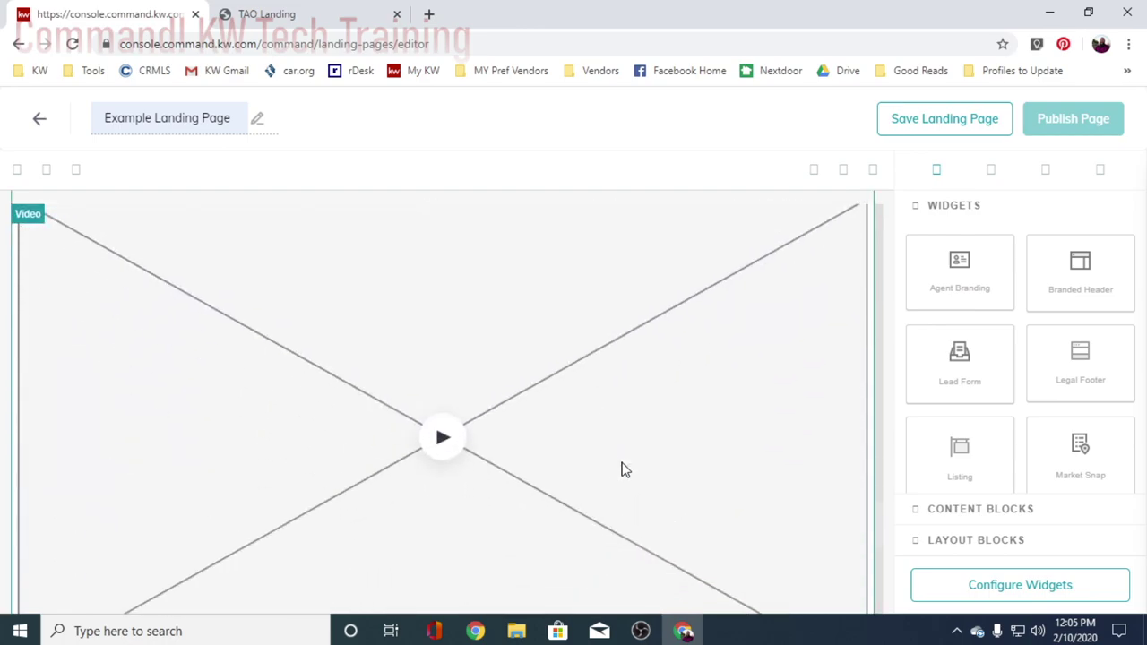
{"action": "scroll", "coordinate": [625, 466], "scroll_direction": "down", "scroll_amount": 5}
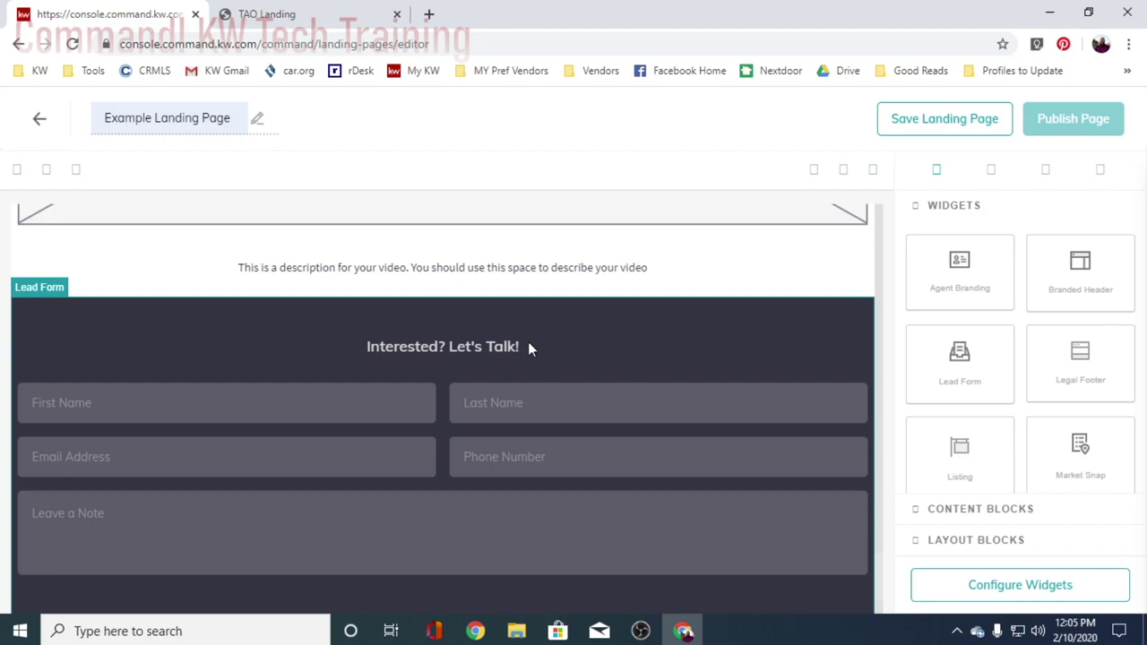
{"action": "scroll", "coordinate": [600, 287], "scroll_direction": "up", "scroll_amount": 5}
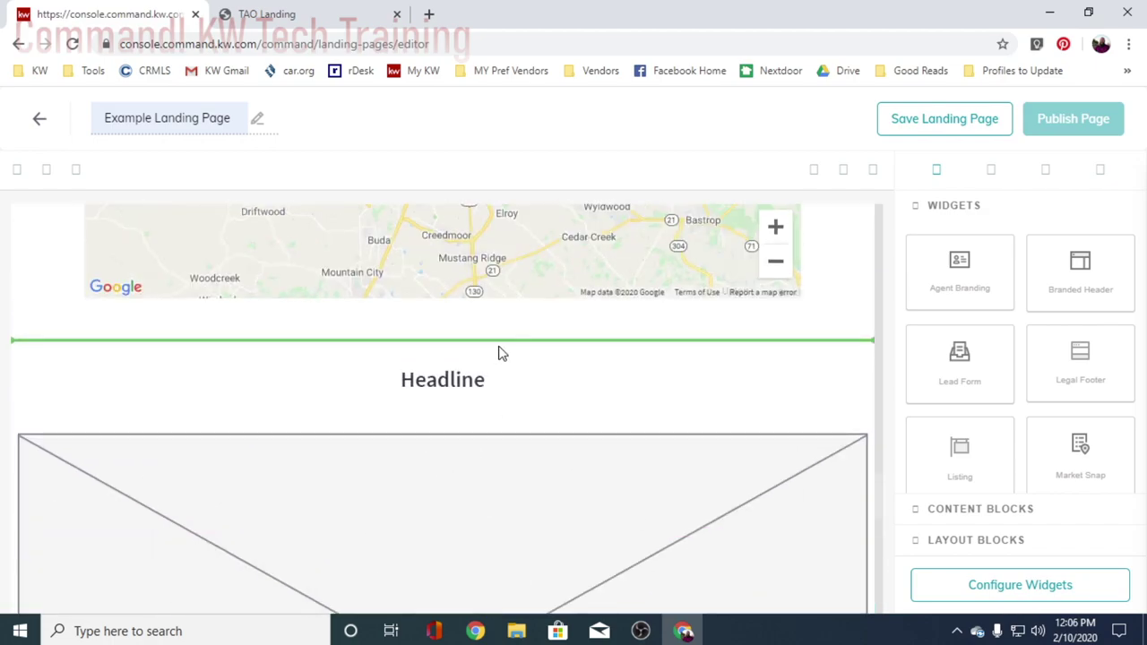
{"action": "left_click_drag", "start_coordinate": [502, 354], "coordinate": [504, 357]}
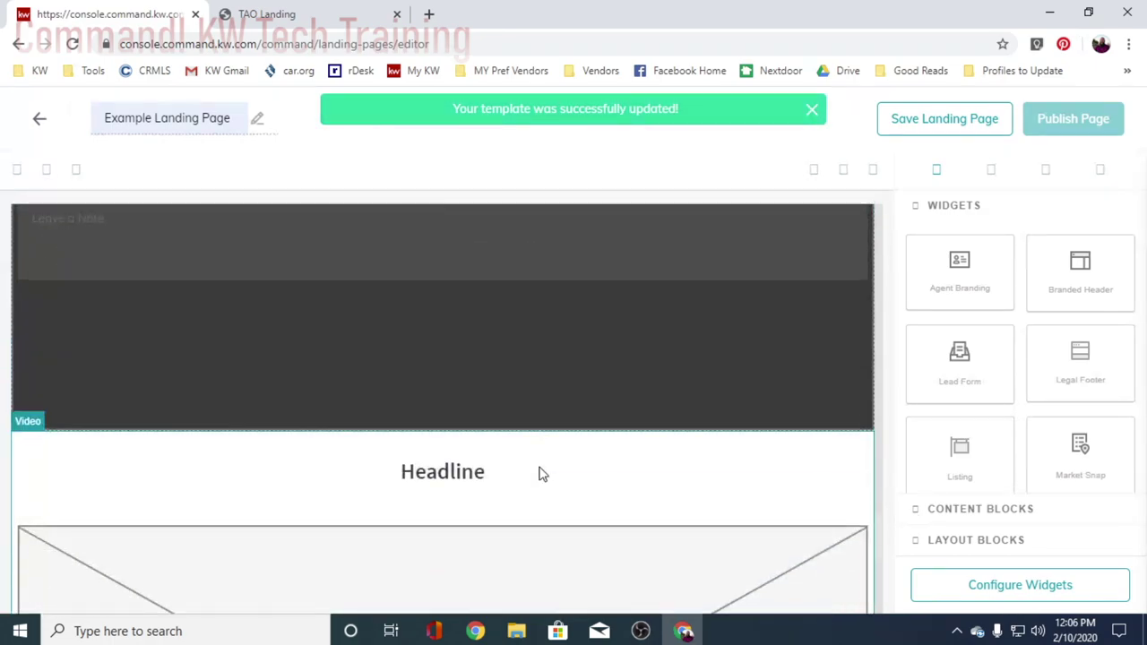
{"action": "scroll", "coordinate": [539, 474], "scroll_direction": "down", "scroll_amount": 4}
{"action": "scroll", "coordinate": [540, 474], "scroll_direction": "up", "scroll_amount": 6}
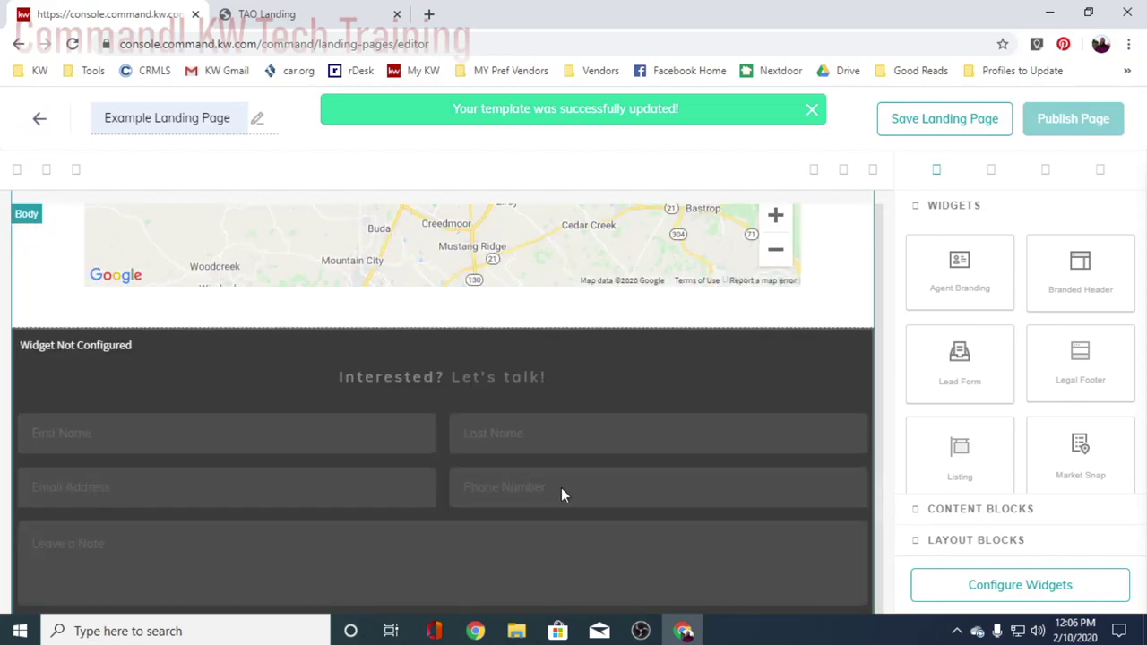
{"action": "scroll", "coordinate": [556, 475], "scroll_direction": "up", "scroll_amount": 4}
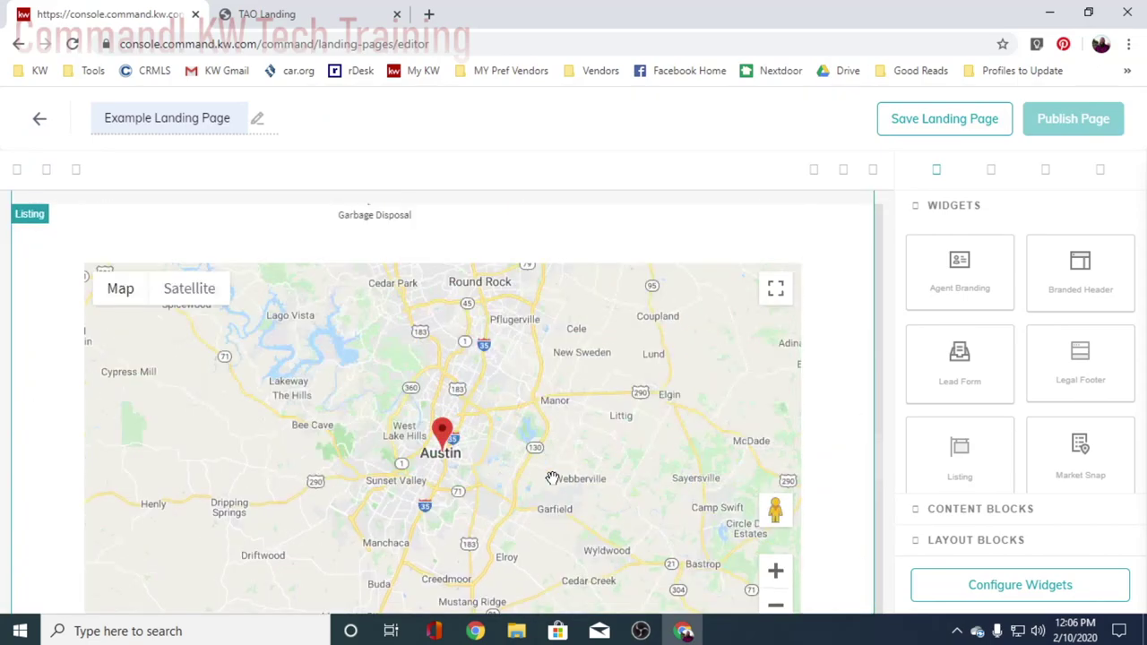
{"action": "scroll", "coordinate": [553, 479], "scroll_direction": "up", "scroll_amount": 8}
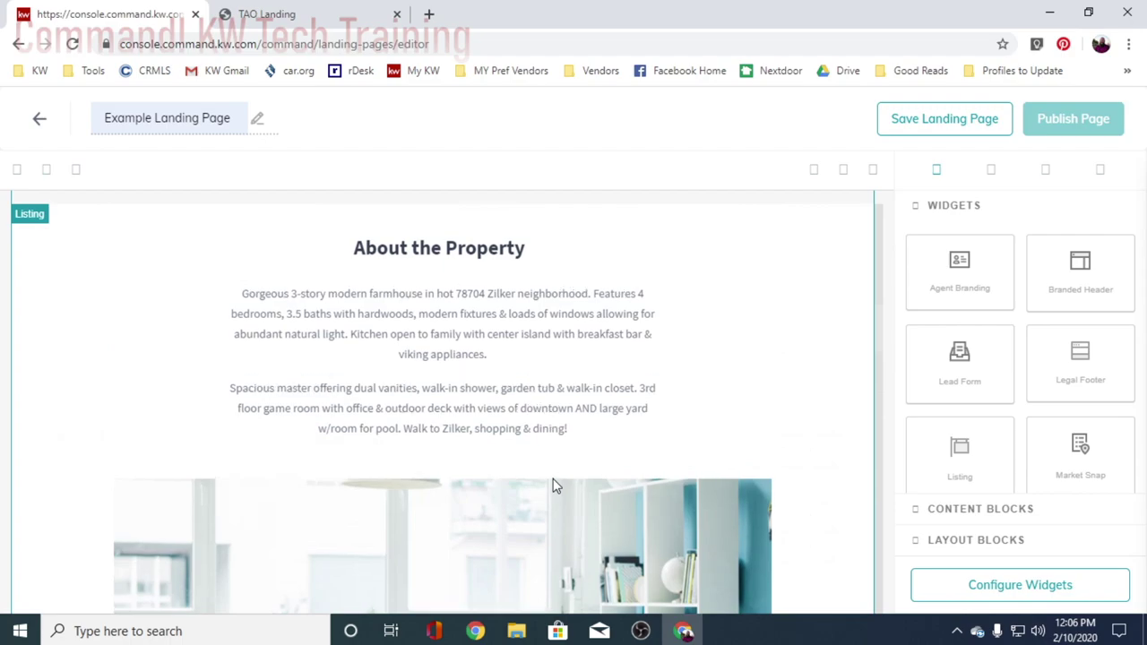
{"action": "scroll", "coordinate": [553, 480], "scroll_direction": "up", "scroll_amount": 5}
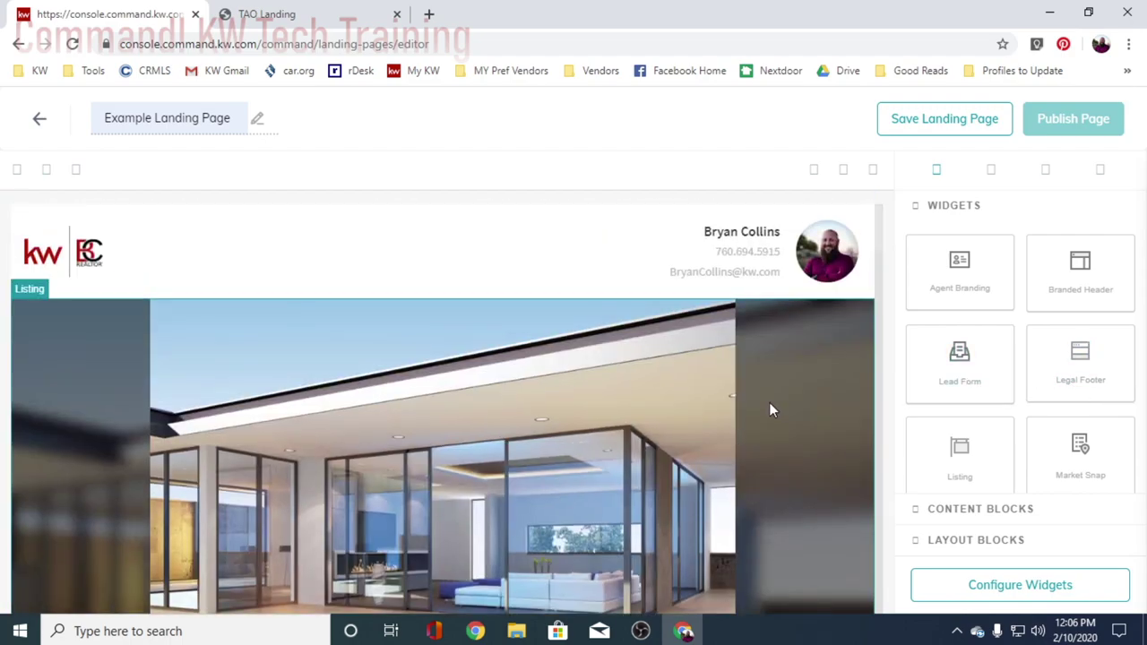
{"action": "scroll", "coordinate": [616, 430], "scroll_direction": "down", "scroll_amount": 1}
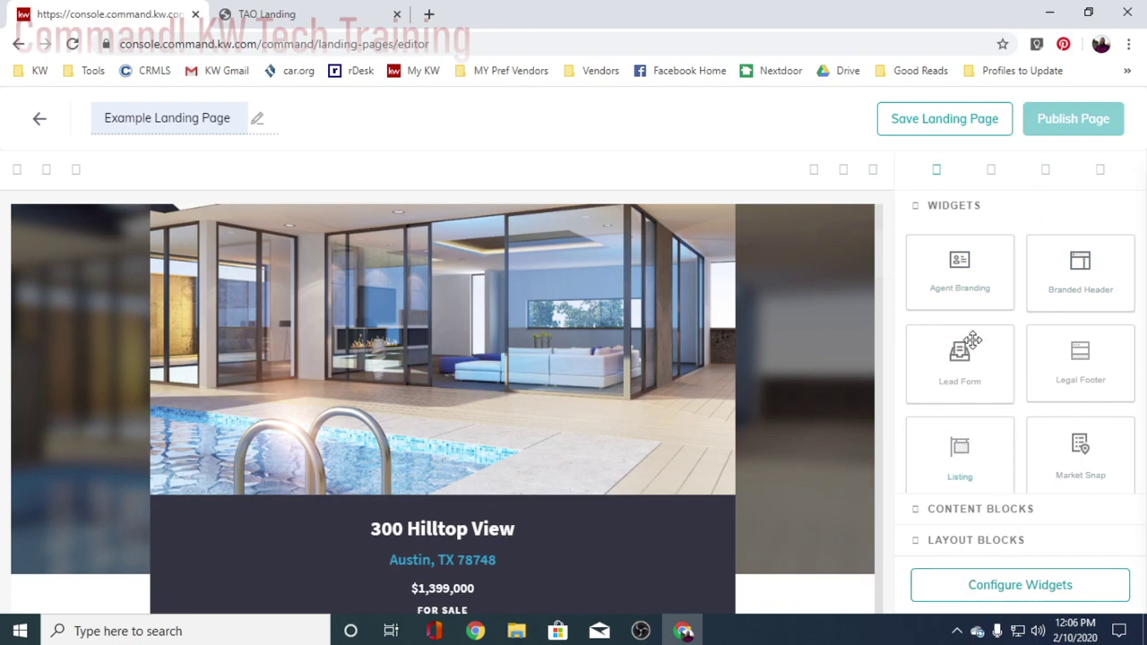
{"action": "scroll", "coordinate": [1034, 371], "scroll_direction": "down", "scroll_amount": 2}
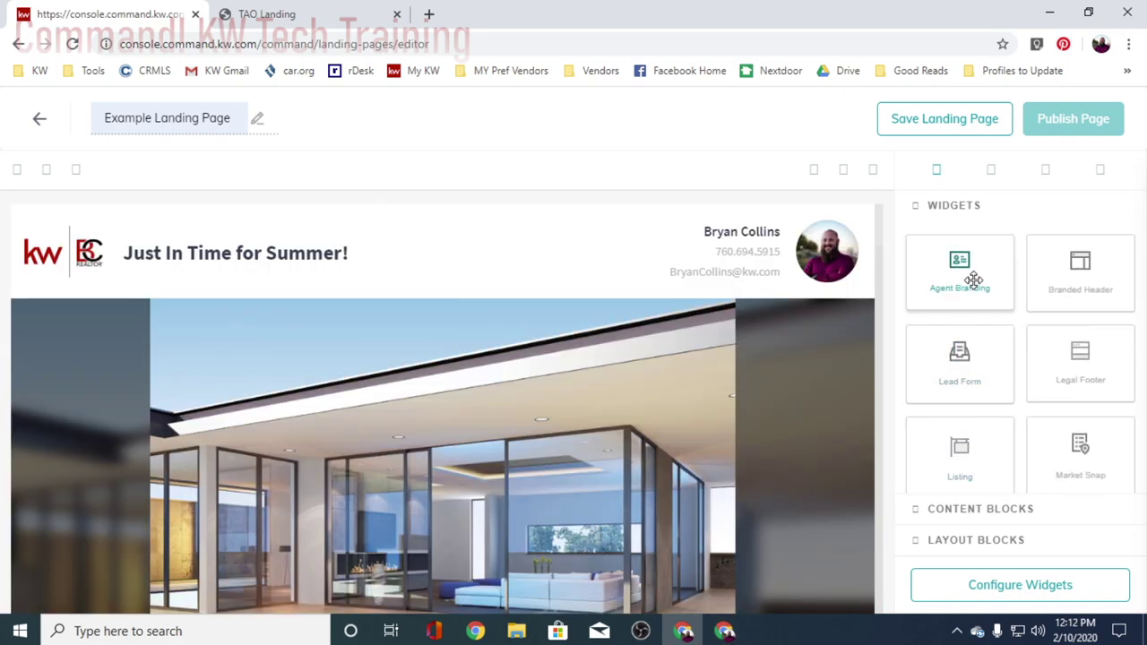
- Step from the Branded Header settings to Listing 2/4 and open the listing search
{"action": "left_click", "coordinate": [981, 593]}
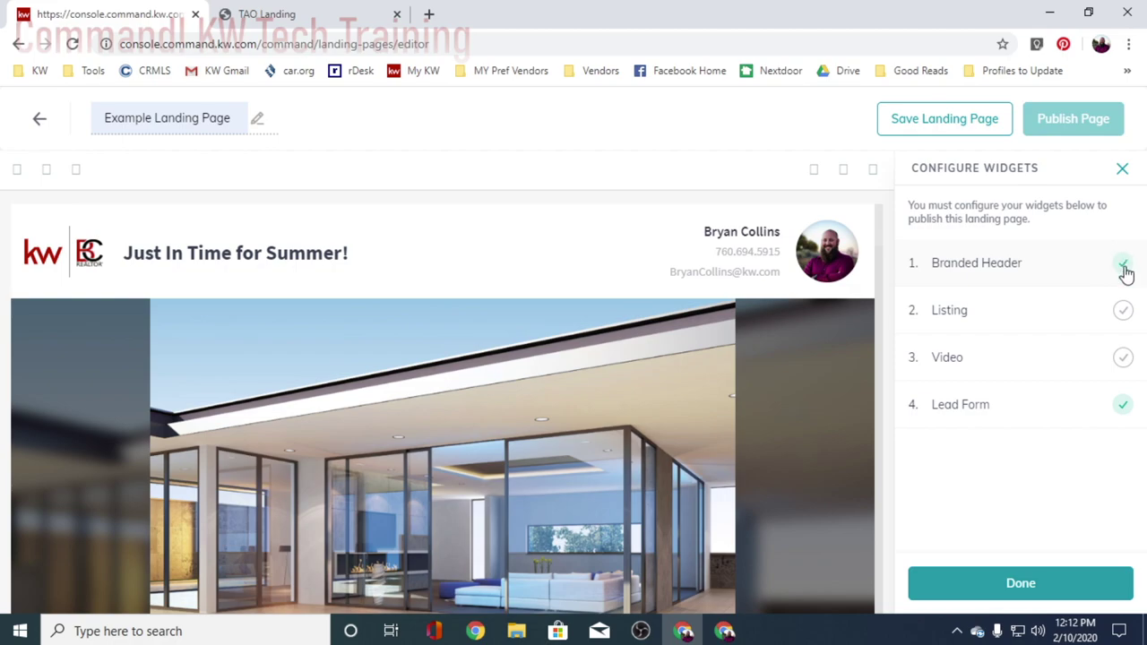
{"action": "left_click", "coordinate": [981, 264]}
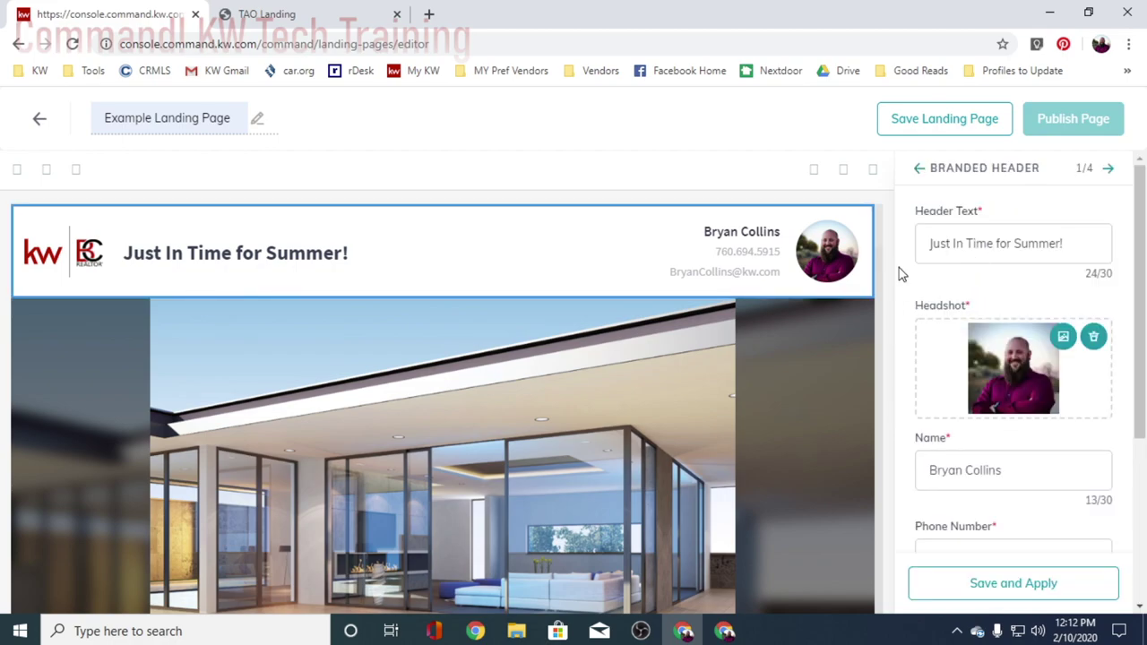
{"action": "scroll", "coordinate": [1011, 441], "scroll_direction": "down", "scroll_amount": 3}
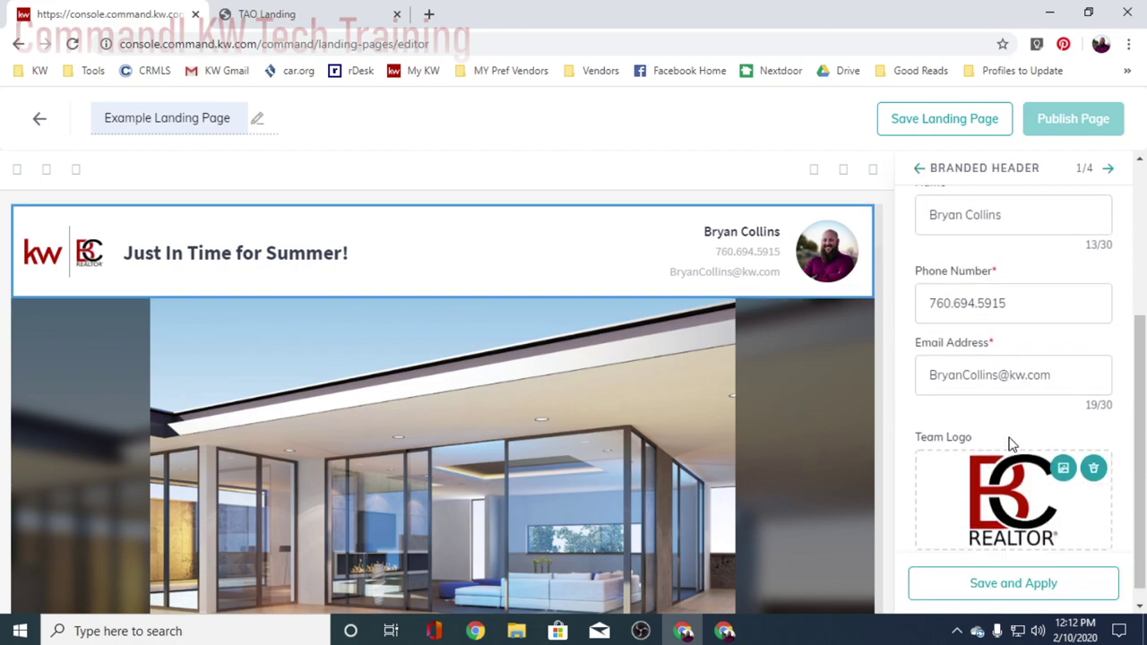
{"action": "scroll", "coordinate": [1005, 510], "scroll_direction": "up", "scroll_amount": 5}
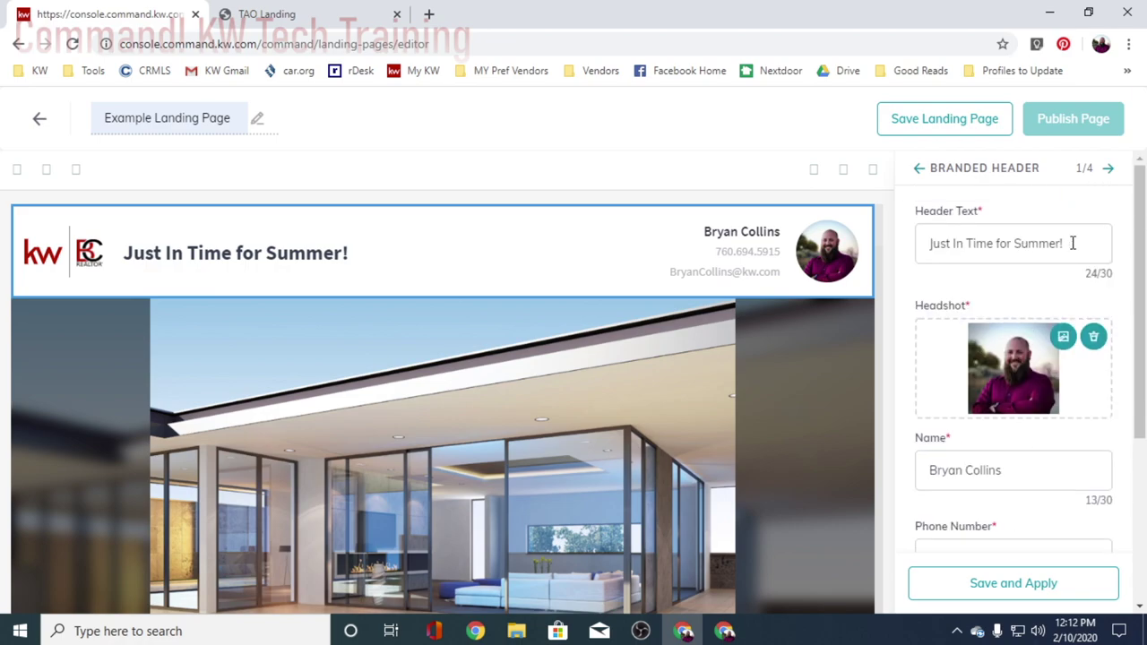
{"action": "left_click", "coordinate": [1109, 170]}
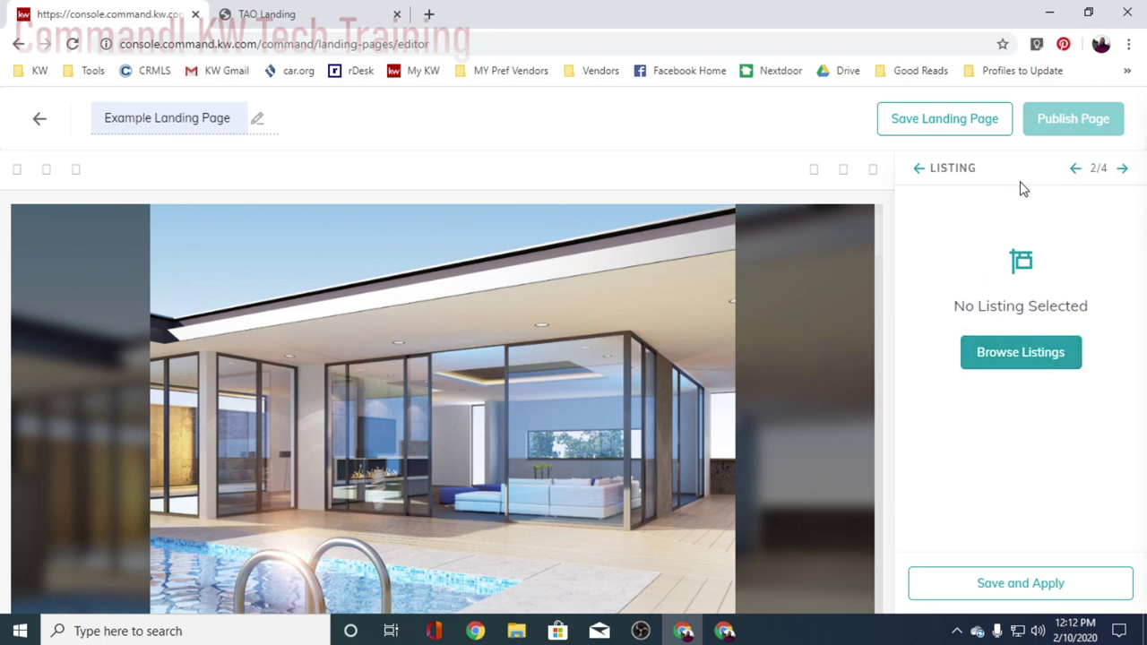
{"action": "left_click", "coordinate": [918, 170]}
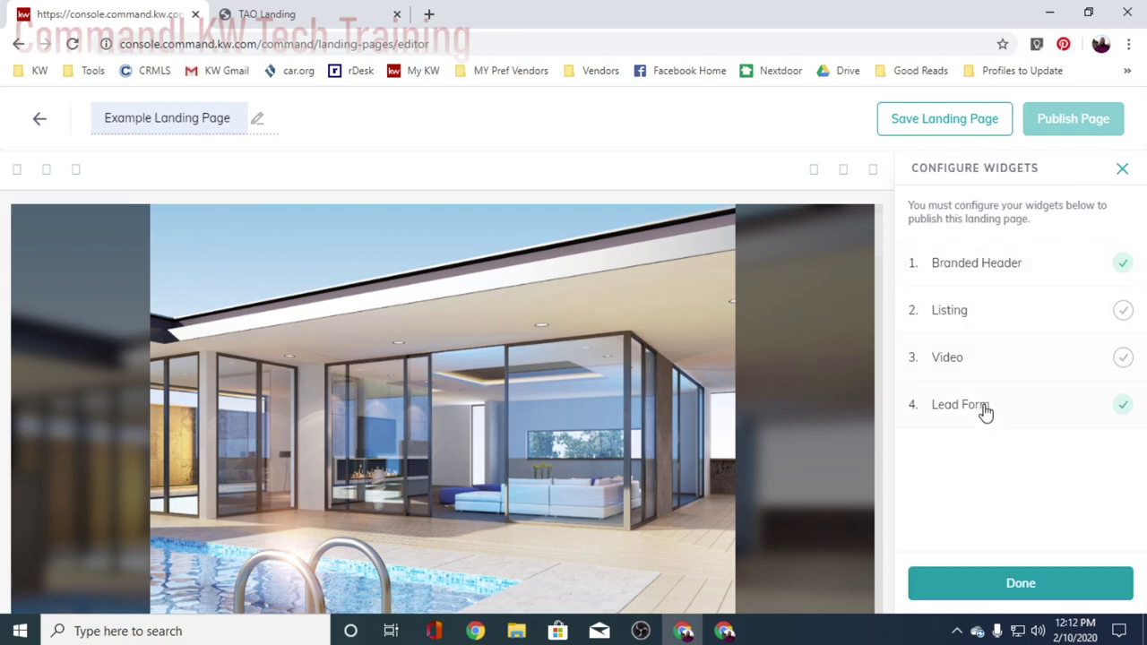
{"action": "left_click", "coordinate": [999, 283]}
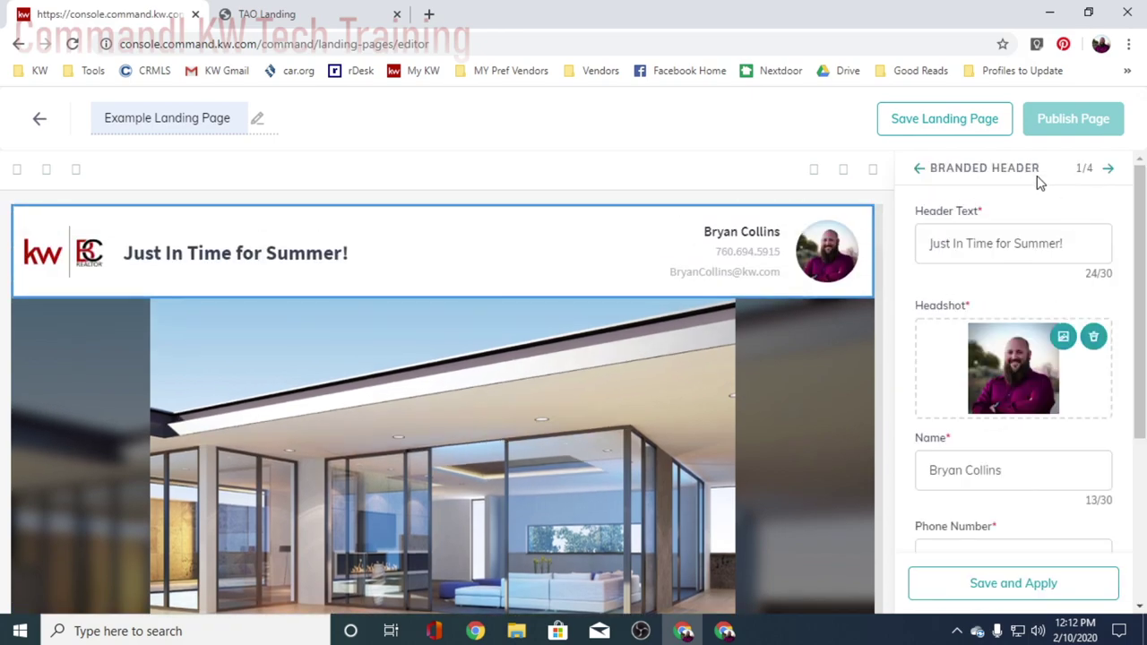
{"action": "left_click", "coordinate": [1110, 169]}
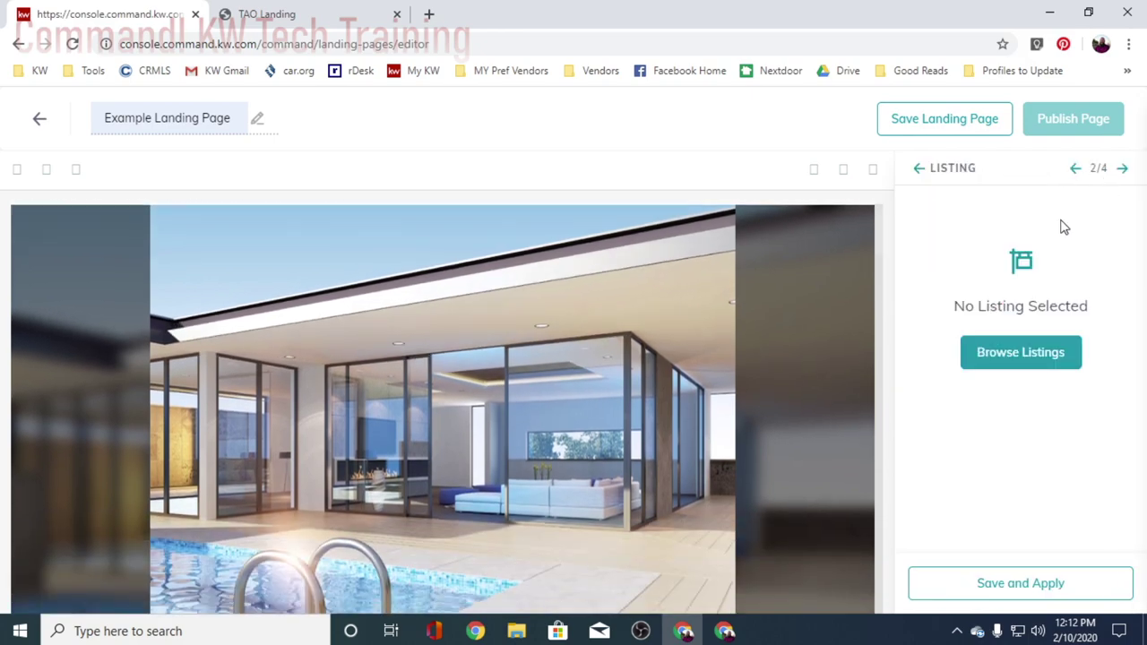
{"action": "left_click", "coordinate": [999, 362]}
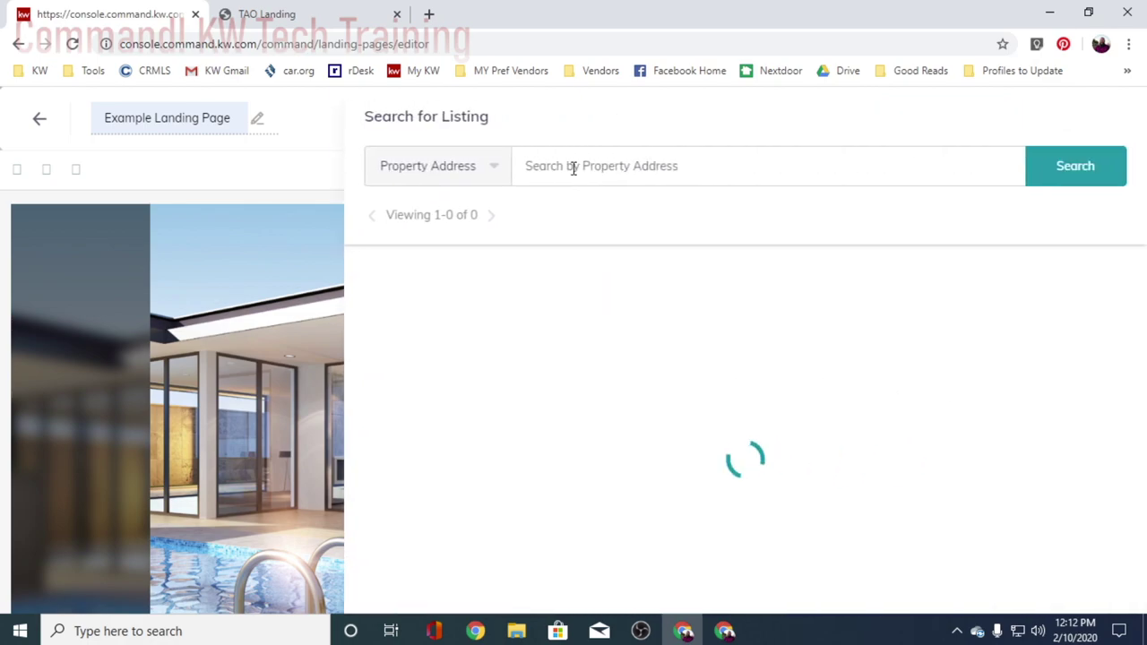
{"action": "left_click", "coordinate": [573, 169]}
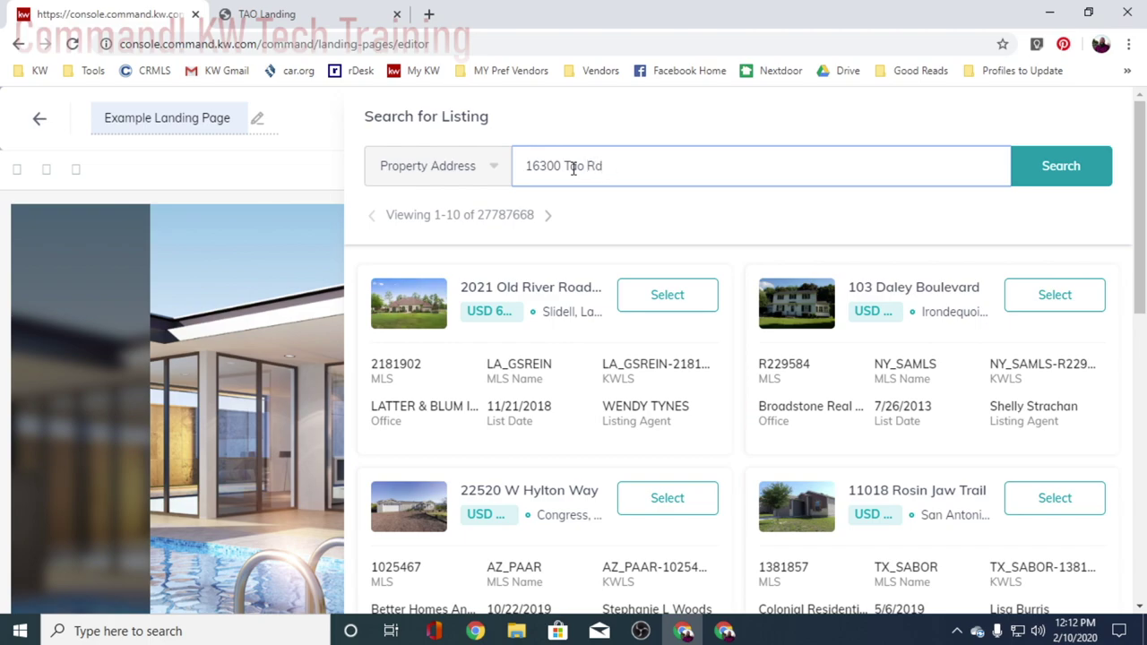
{"action": "key", "text": "Return"}
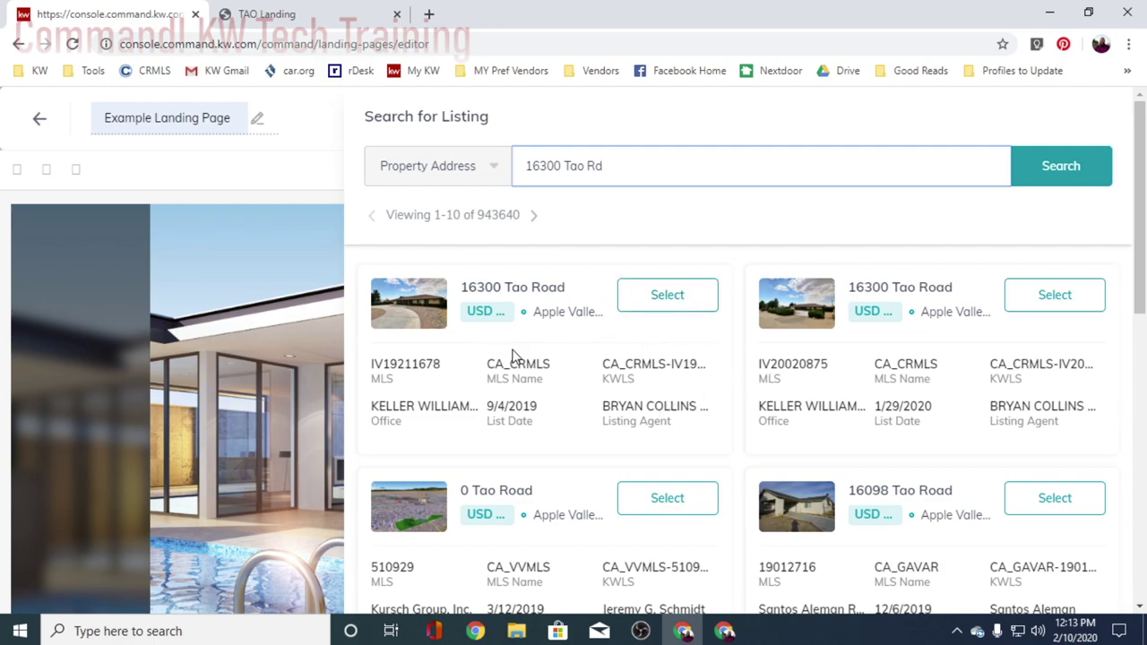
{"action": "left_click", "coordinate": [1053, 294]}
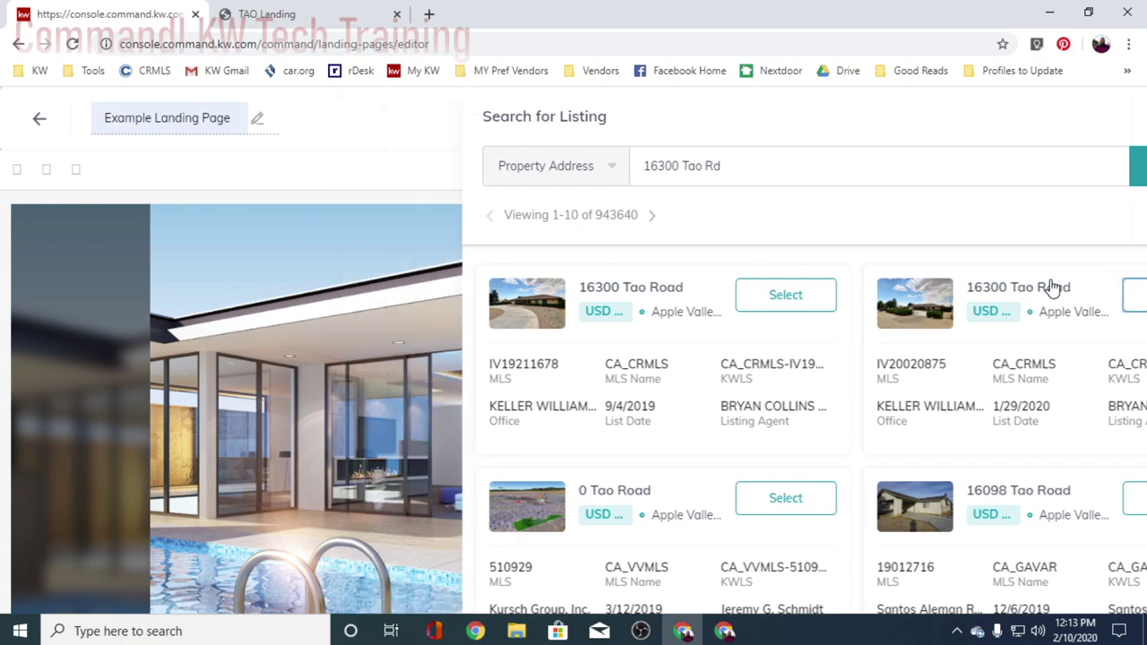
- Use the first listing photo as the header image and save and apply the settings
{"action": "scroll", "coordinate": [1049, 354], "scroll_direction": "down", "scroll_amount": 1}
{"action": "scroll", "coordinate": [1070, 357], "scroll_direction": "down", "scroll_amount": 2}
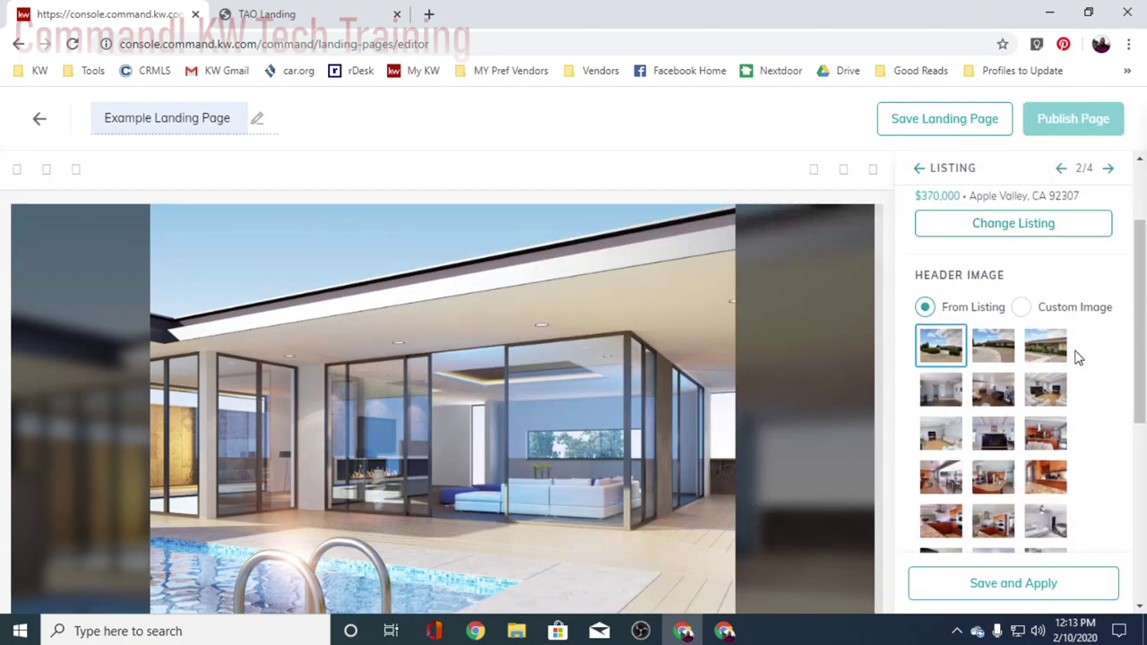
{"action": "scroll", "coordinate": [1038, 357], "scroll_direction": "down", "scroll_amount": 4}
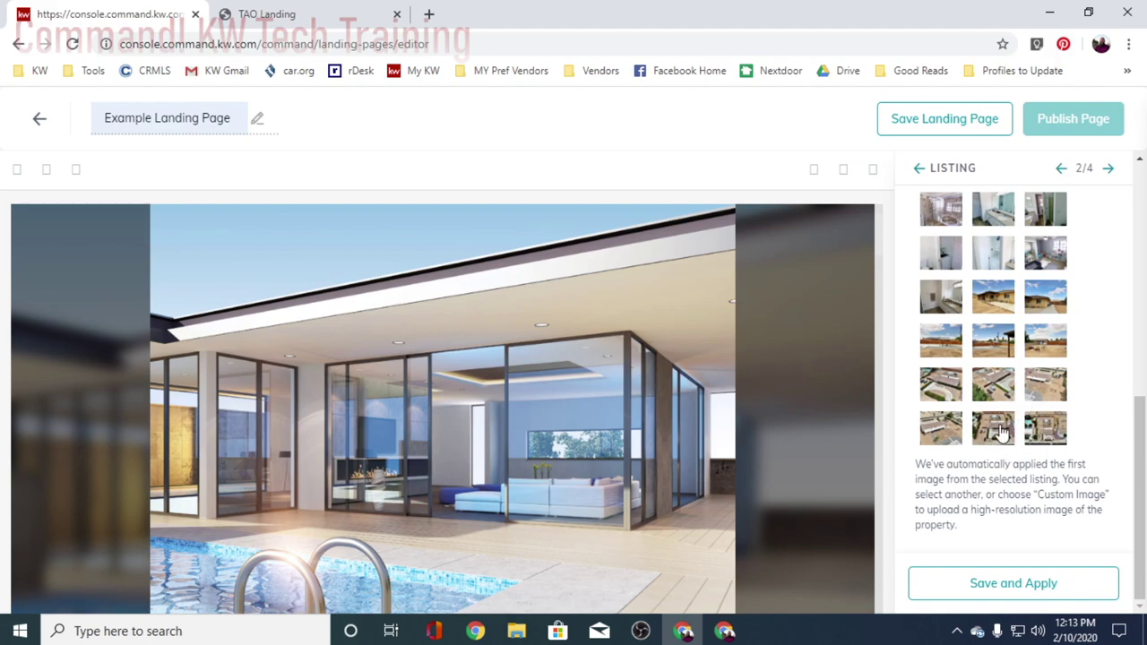
{"action": "scroll", "coordinate": [1026, 399], "scroll_direction": "up", "scroll_amount": 5}
{"action": "scroll", "coordinate": [1015, 387], "scroll_direction": "down", "scroll_amount": 1}
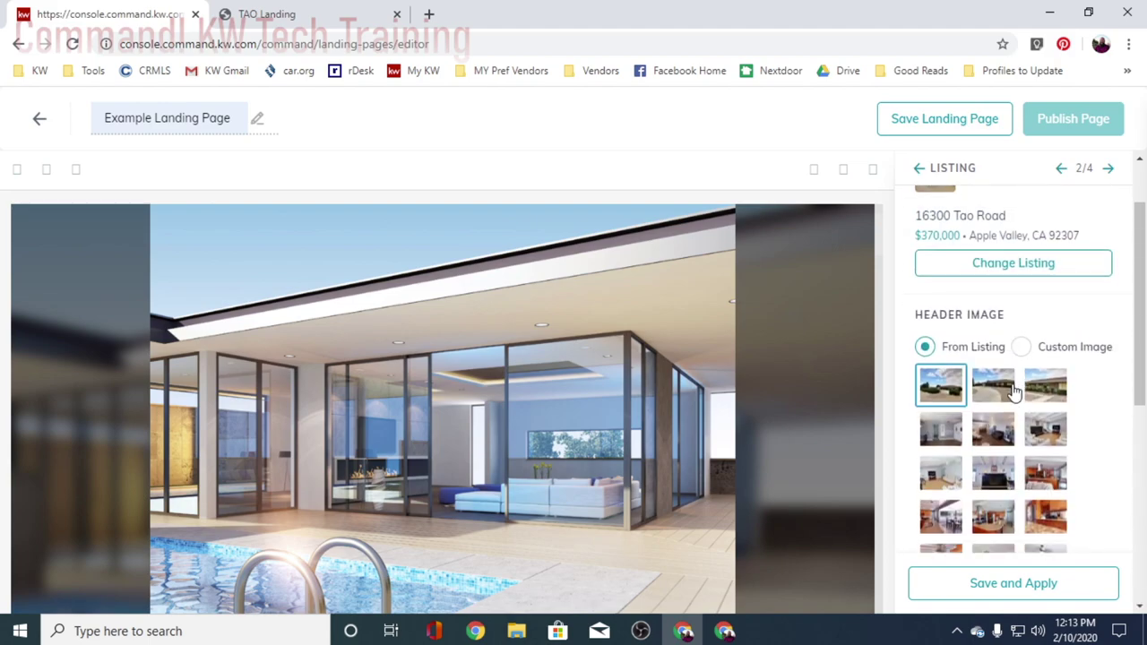
{"action": "left_click", "coordinate": [991, 287]}
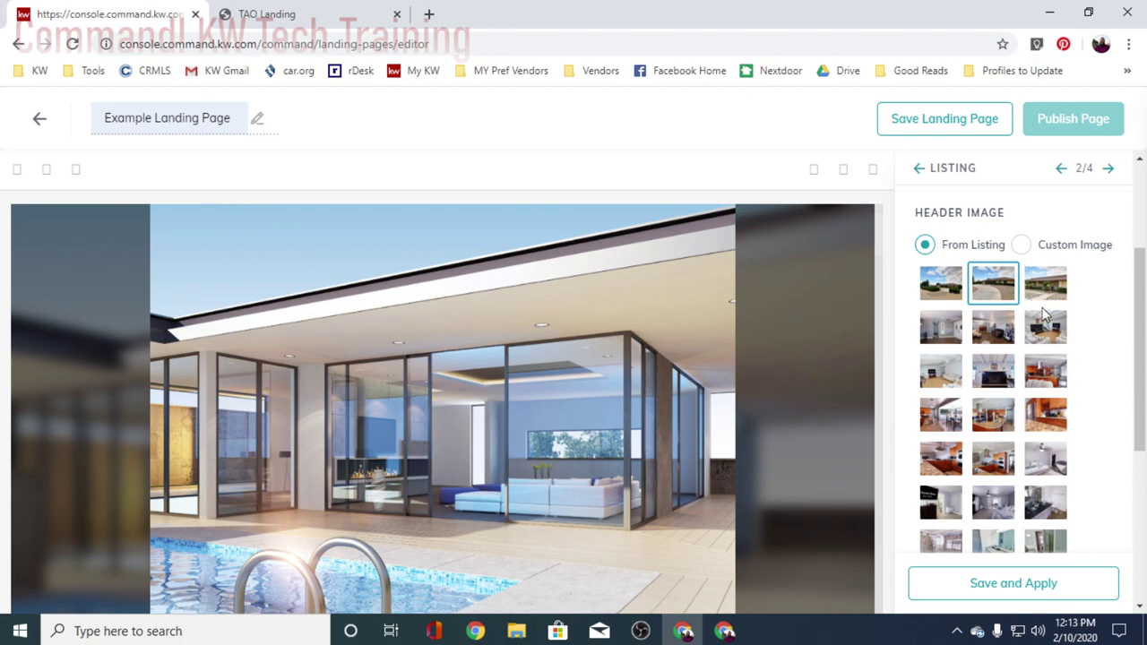
{"action": "left_click", "coordinate": [938, 291]}
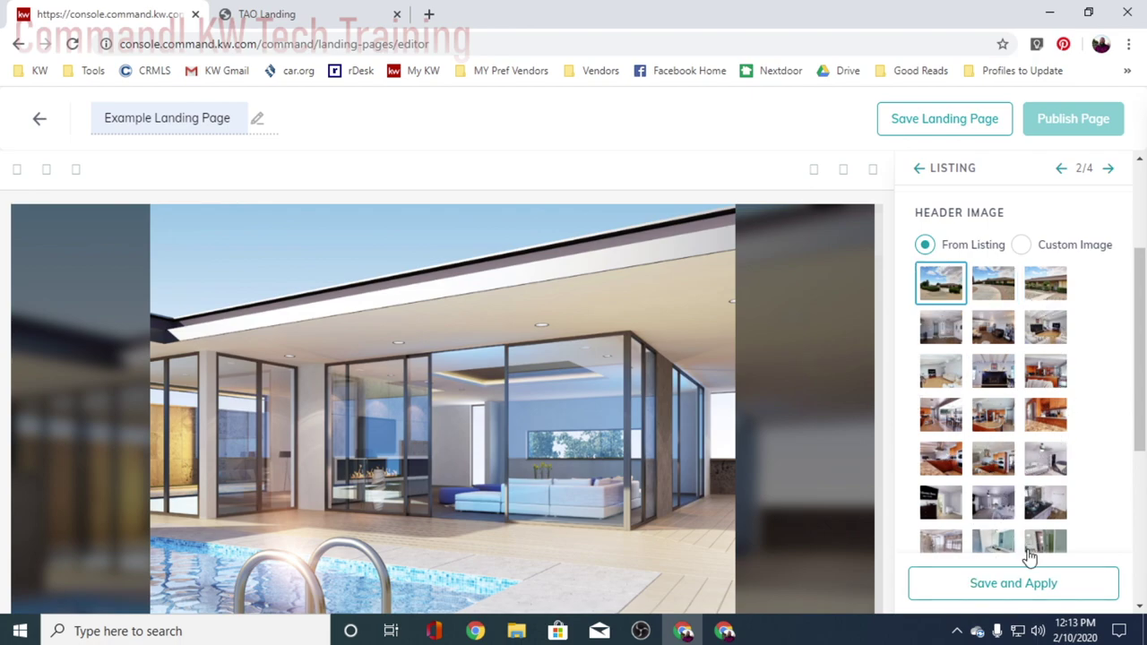
{"action": "left_click", "coordinate": [1011, 585]}
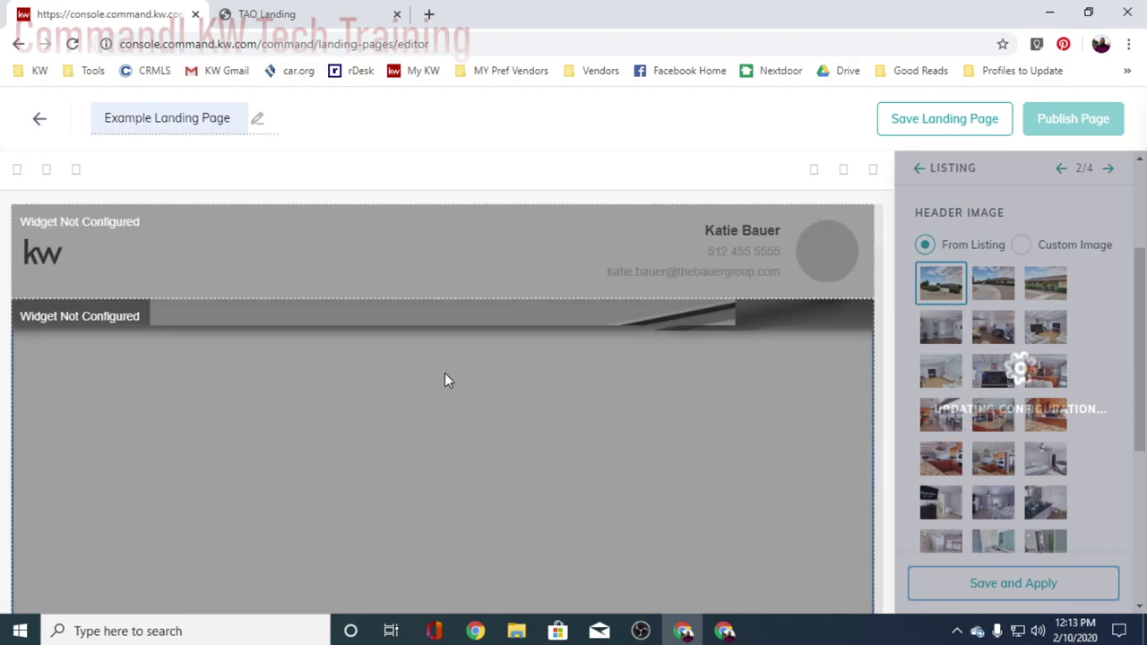
{"action": "scroll", "coordinate": [498, 420], "scroll_direction": "down", "scroll_amount": 4}
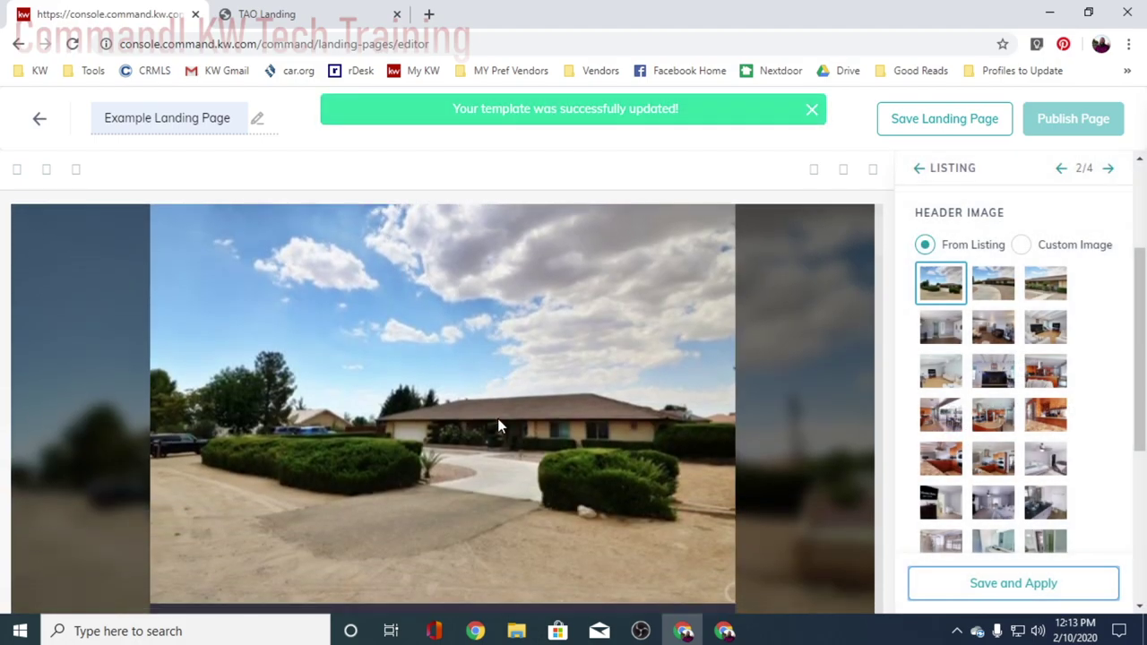
{"action": "scroll", "coordinate": [497, 418], "scroll_direction": "up", "scroll_amount": 1}
{"action": "scroll", "coordinate": [500, 421], "scroll_direction": "down", "scroll_amount": 4}
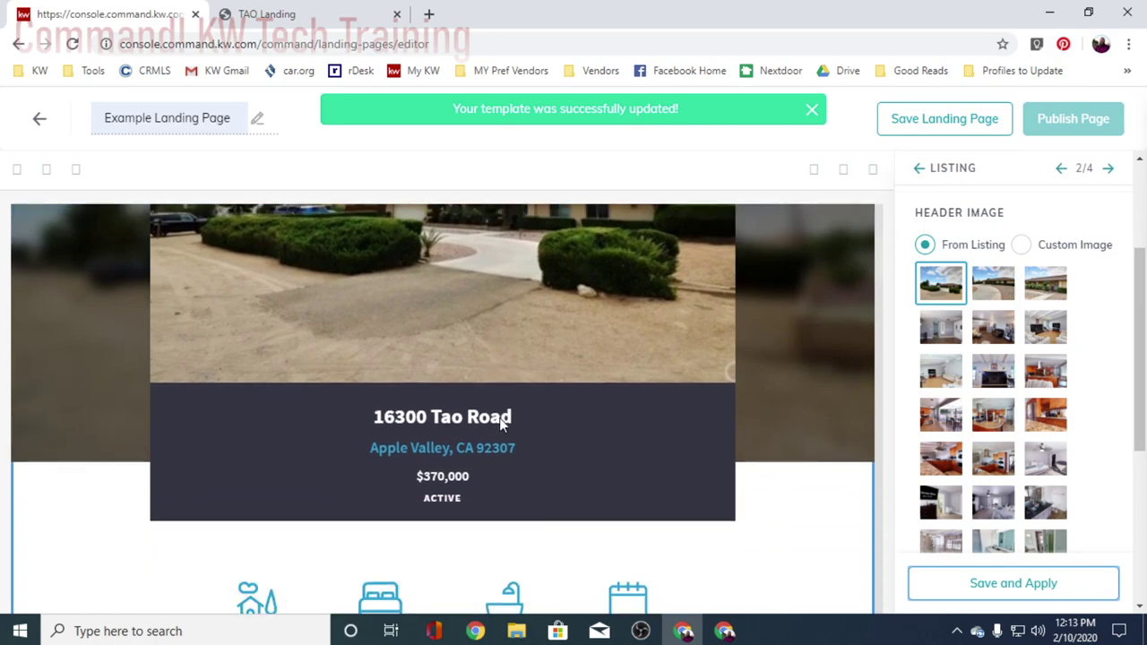
{"action": "scroll", "coordinate": [544, 483], "scroll_direction": "down", "scroll_amount": 3}
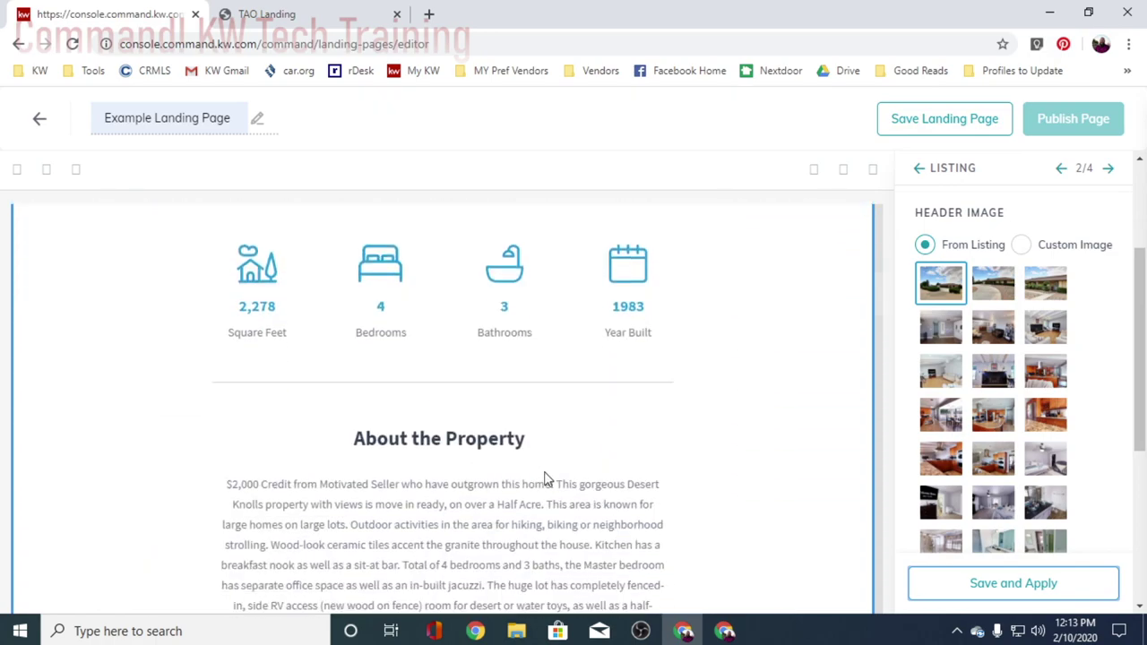
{"action": "scroll", "coordinate": [461, 479], "scroll_direction": "down", "scroll_amount": 1}
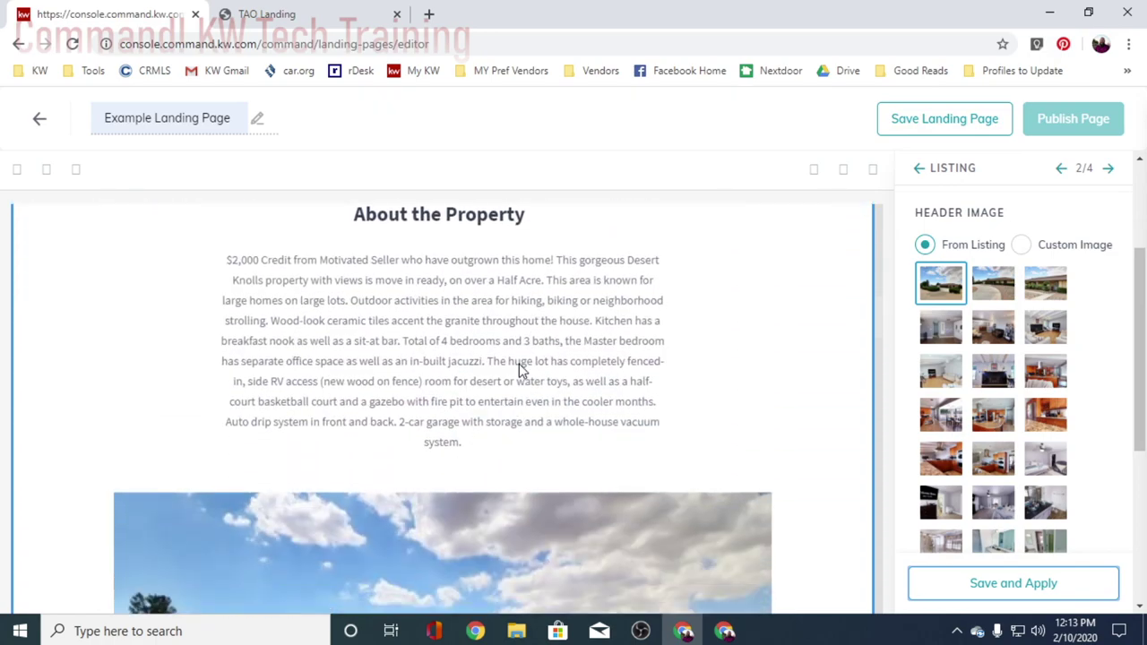
{"action": "scroll", "coordinate": [555, 410], "scroll_direction": "down", "scroll_amount": 1}
{"action": "scroll", "coordinate": [562, 421], "scroll_direction": "down", "scroll_amount": 2}
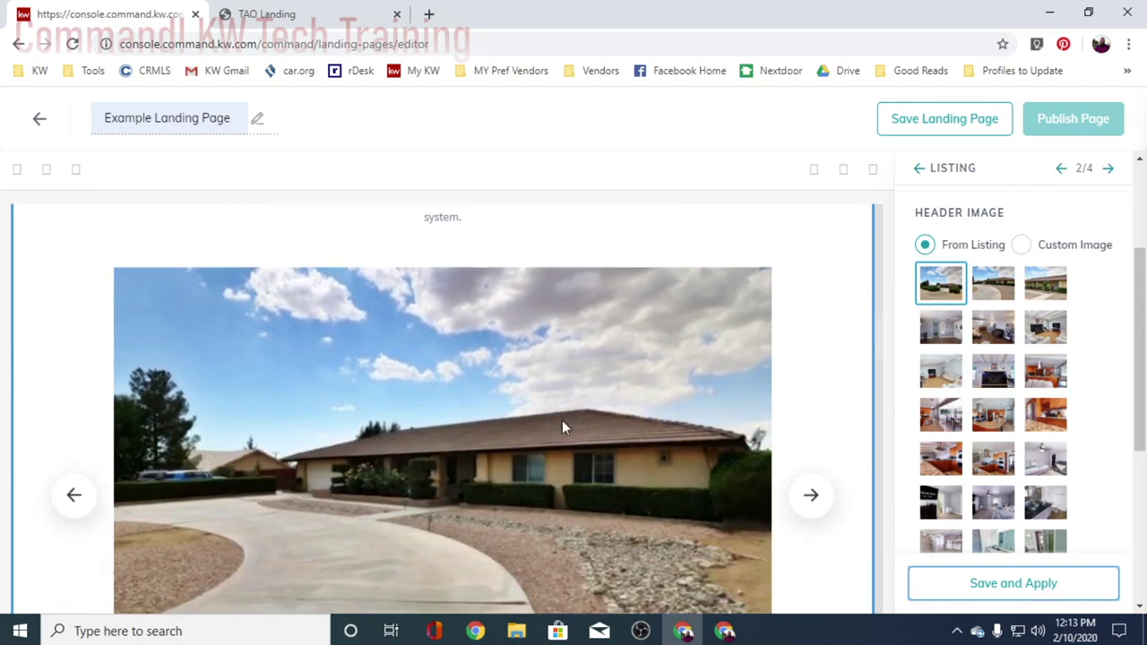
{"action": "scroll", "coordinate": [533, 484], "scroll_direction": "down", "scroll_amount": 1}
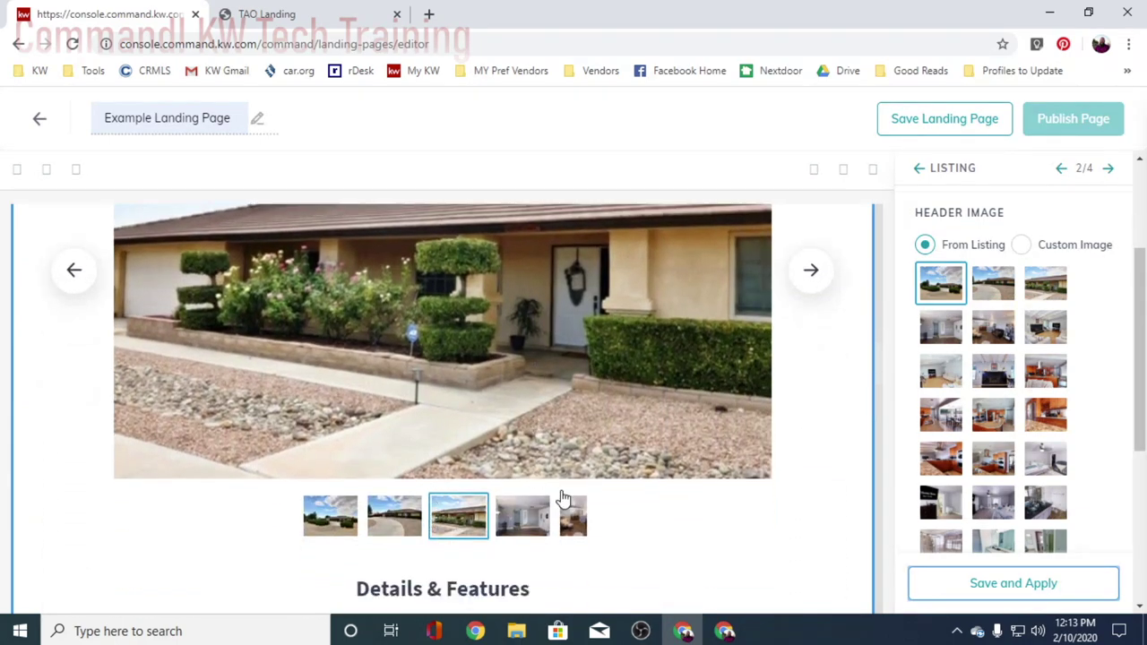
{"action": "scroll", "coordinate": [562, 493], "scroll_direction": "down", "scroll_amount": 1}
{"action": "scroll", "coordinate": [630, 493], "scroll_direction": "down", "scroll_amount": 2}
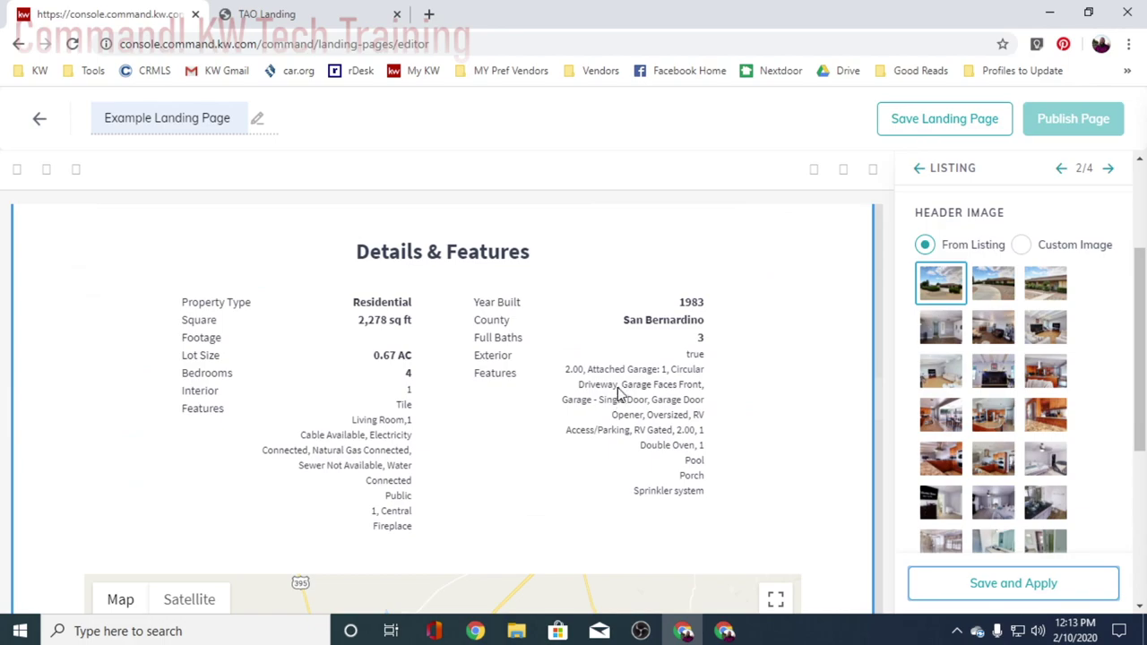
{"action": "scroll", "coordinate": [619, 394], "scroll_direction": "down", "scroll_amount": 5}
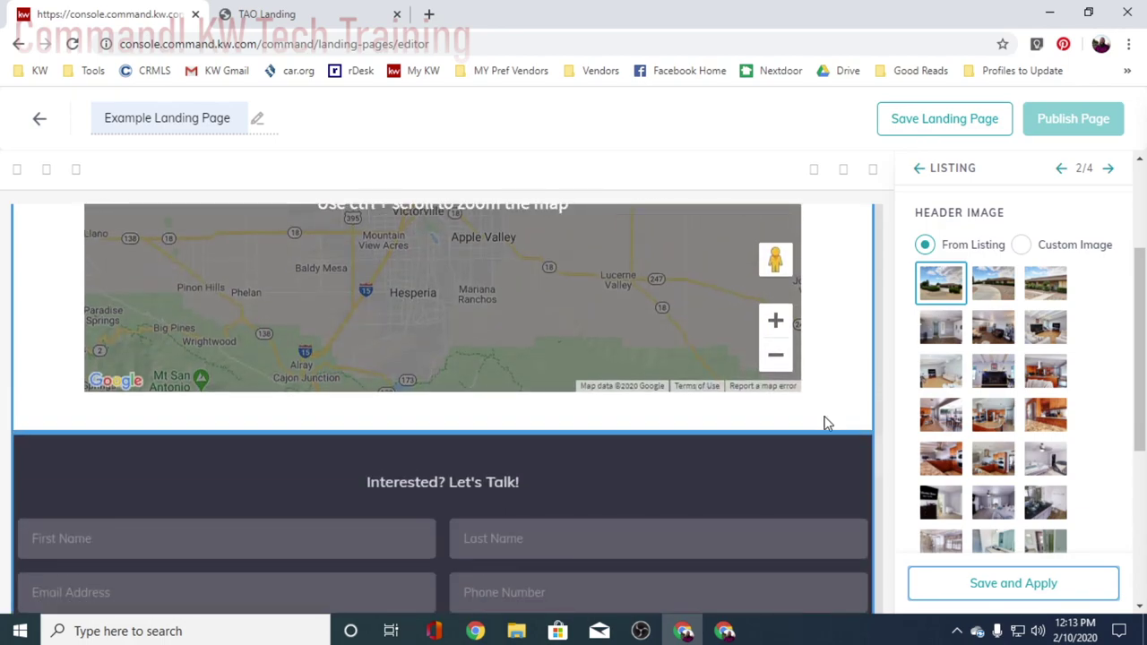
{"action": "scroll", "coordinate": [827, 423], "scroll_direction": "up", "scroll_amount": 7}
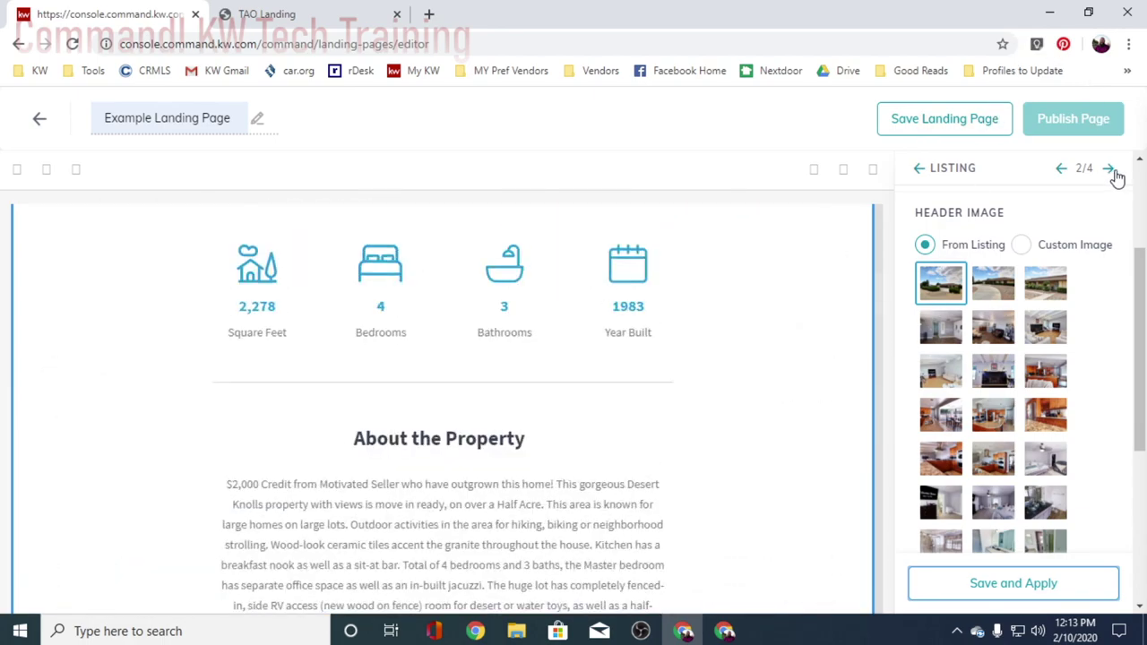
{"action": "left_click", "coordinate": [1109, 168]}
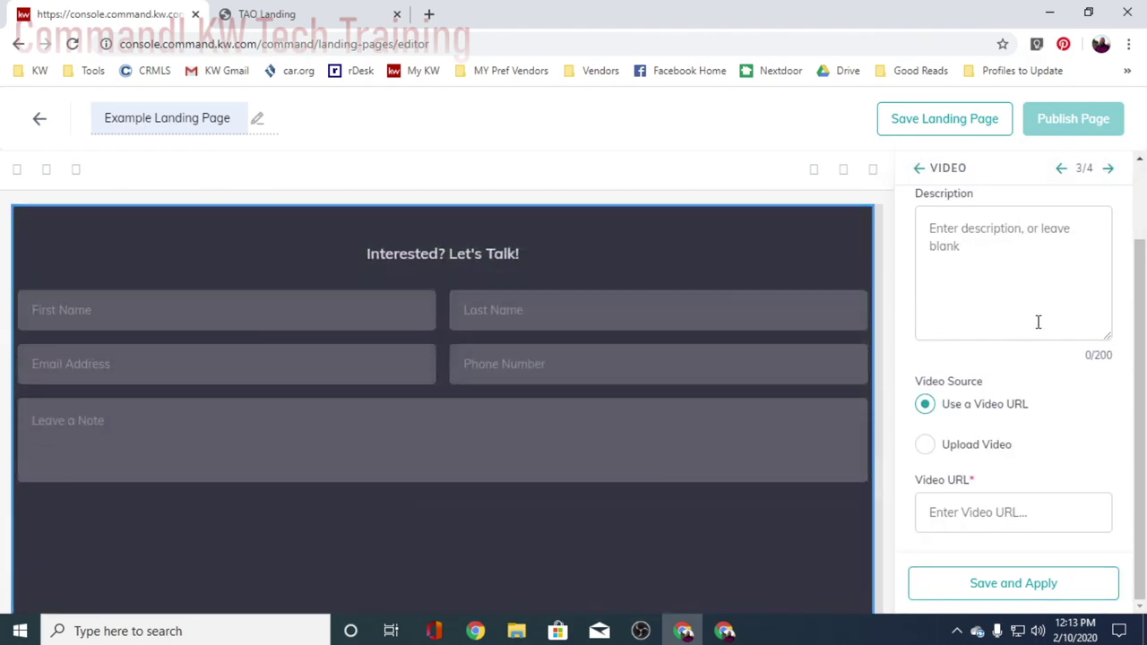
- Enter 'Room For Toys and More' as the video section headline
{"action": "scroll", "coordinate": [727, 408], "scroll_direction": "down", "scroll_amount": 5}
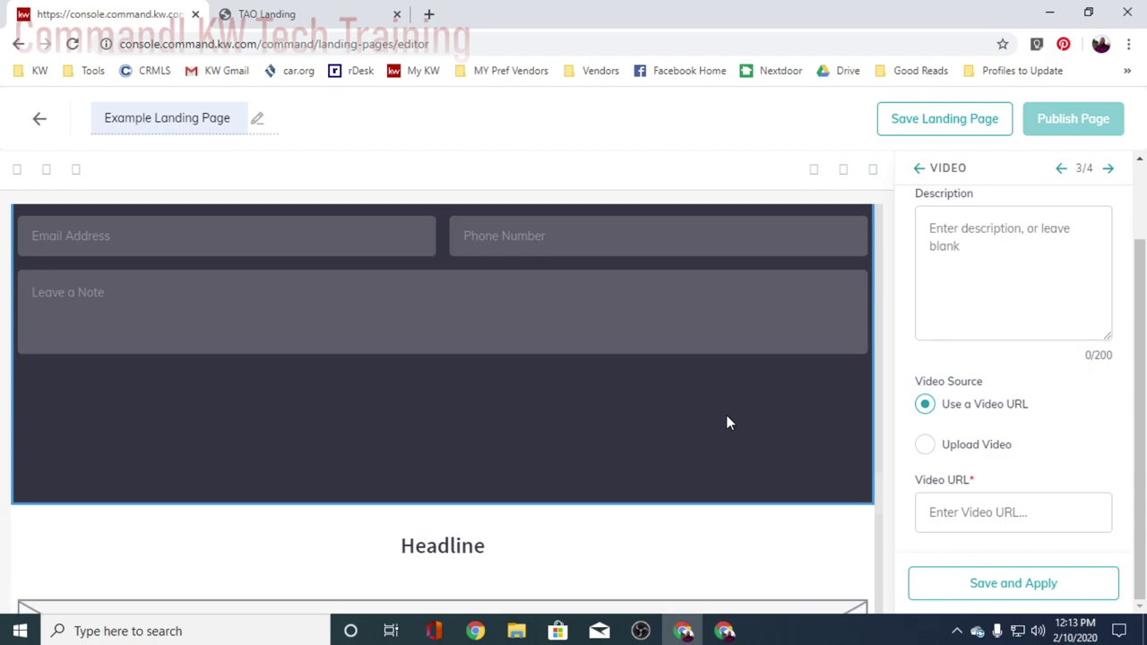
{"action": "scroll", "coordinate": [807, 404], "scroll_direction": "down", "scroll_amount": 1}
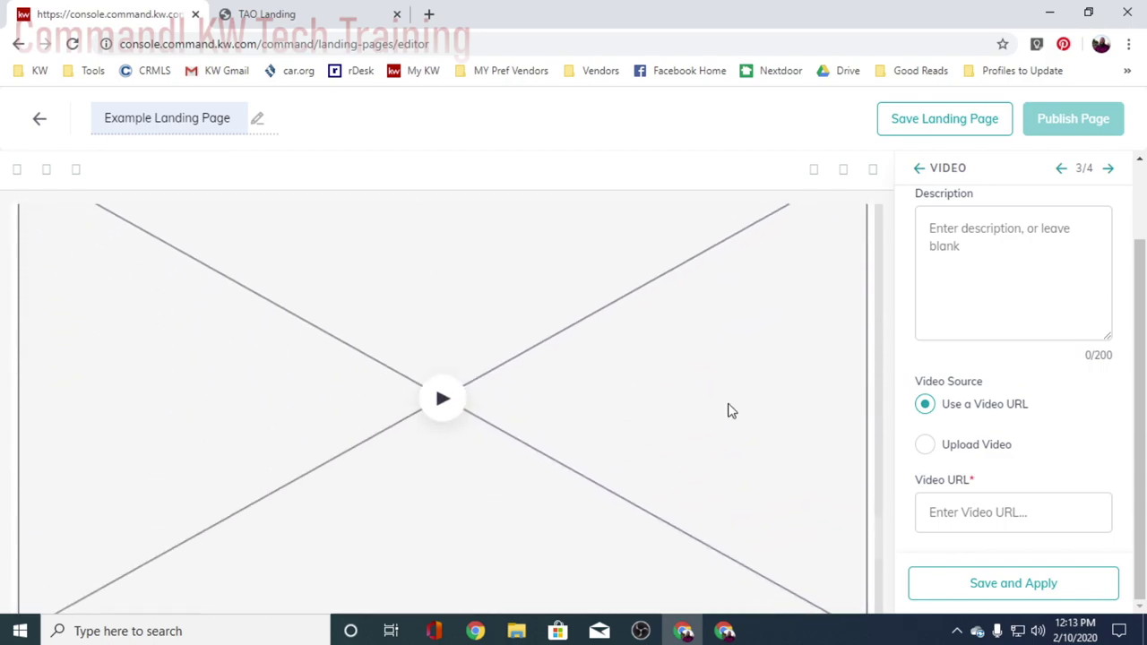
{"action": "scroll", "coordinate": [728, 410], "scroll_direction": "up", "scroll_amount": 2}
{"action": "left_click", "coordinate": [948, 248]}
{"action": "scroll", "coordinate": [979, 368], "scroll_direction": "up", "scroll_amount": 1}
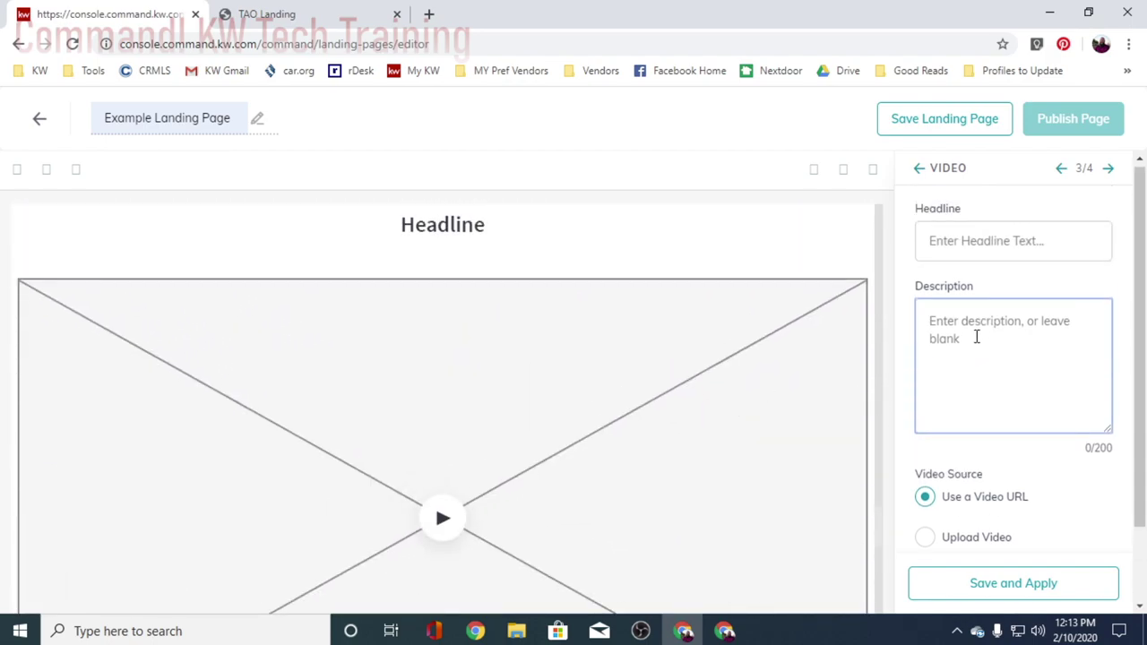
{"action": "left_click", "coordinate": [973, 244]}
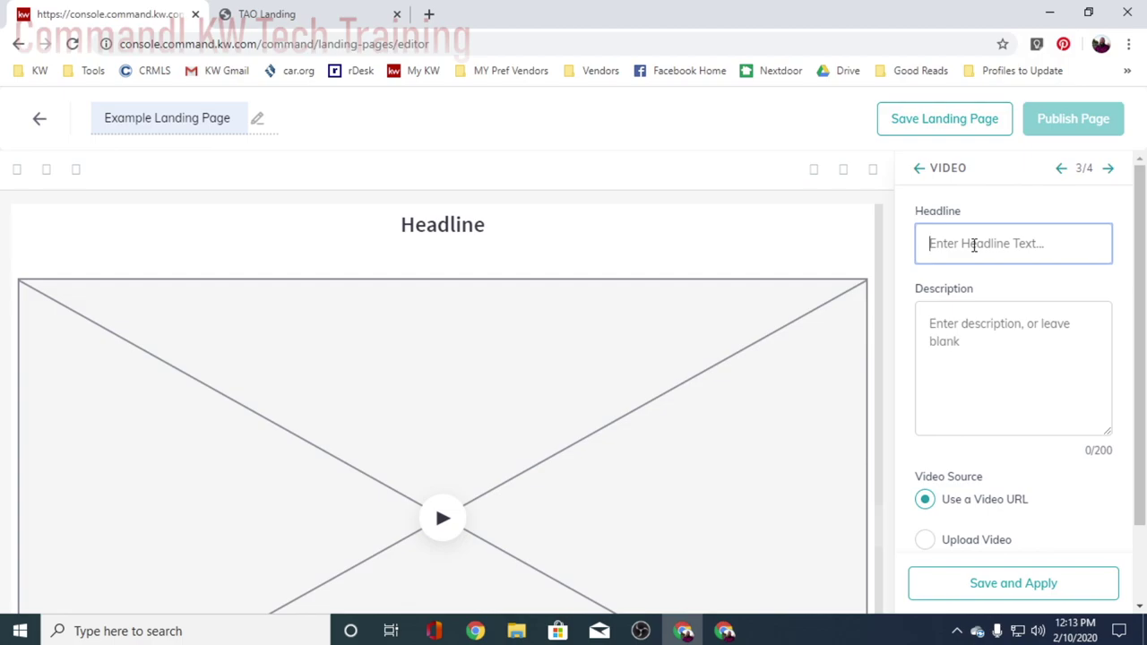
{"action": "type", "text": "Room For Toys and More"}
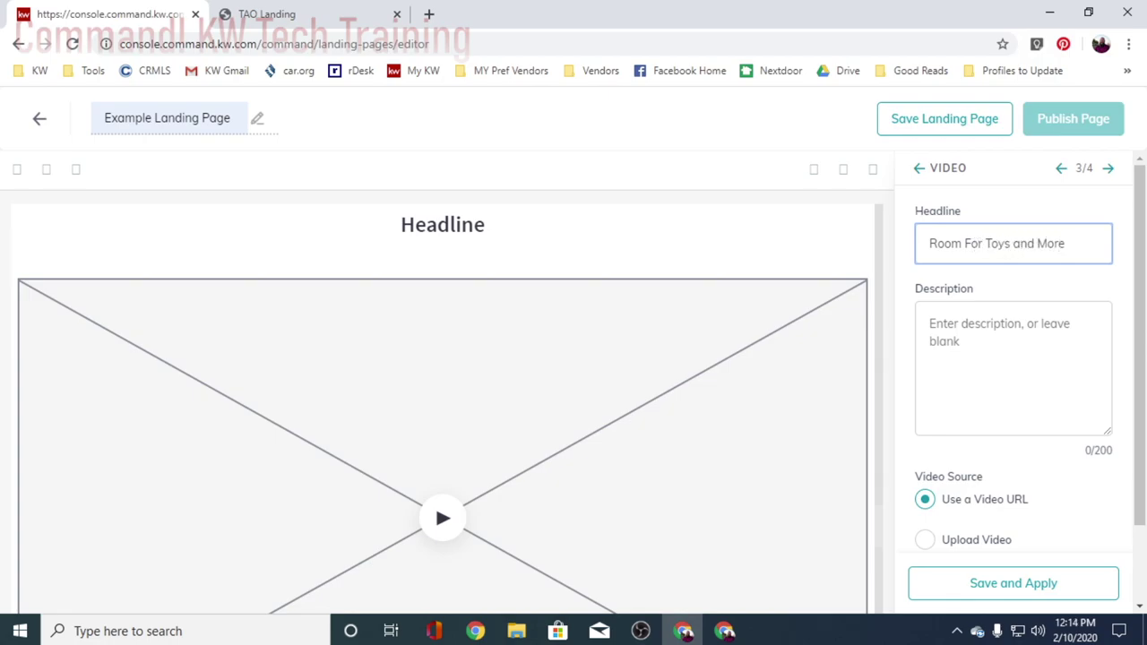
{"action": "left_click", "coordinate": [1003, 327]}
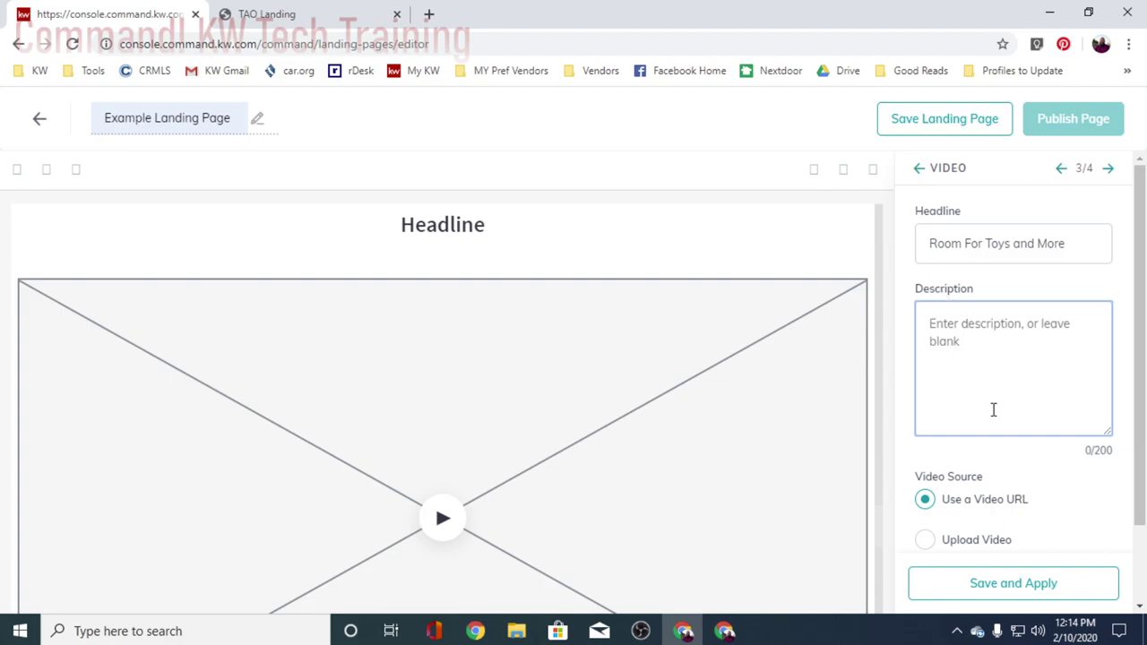
- Paste the YouTube video link into the Video URL field and enlarge the empty description box
{"action": "scroll", "coordinate": [1013, 500], "scroll_direction": "down", "scroll_amount": 1}
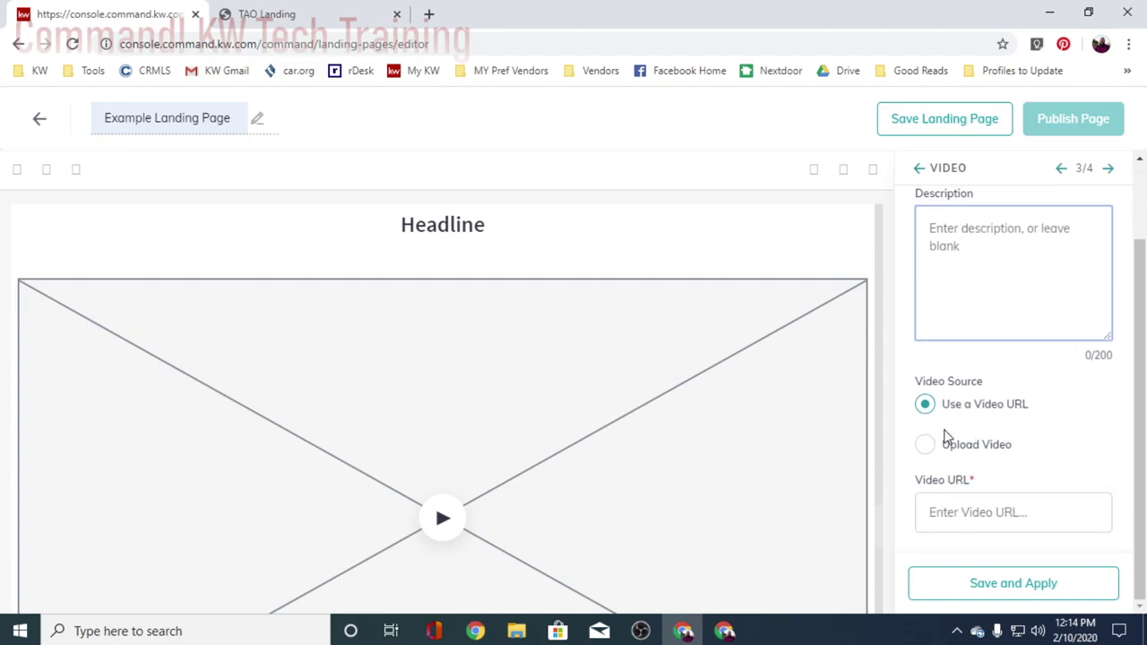
{"action": "left_click", "coordinate": [958, 512]}
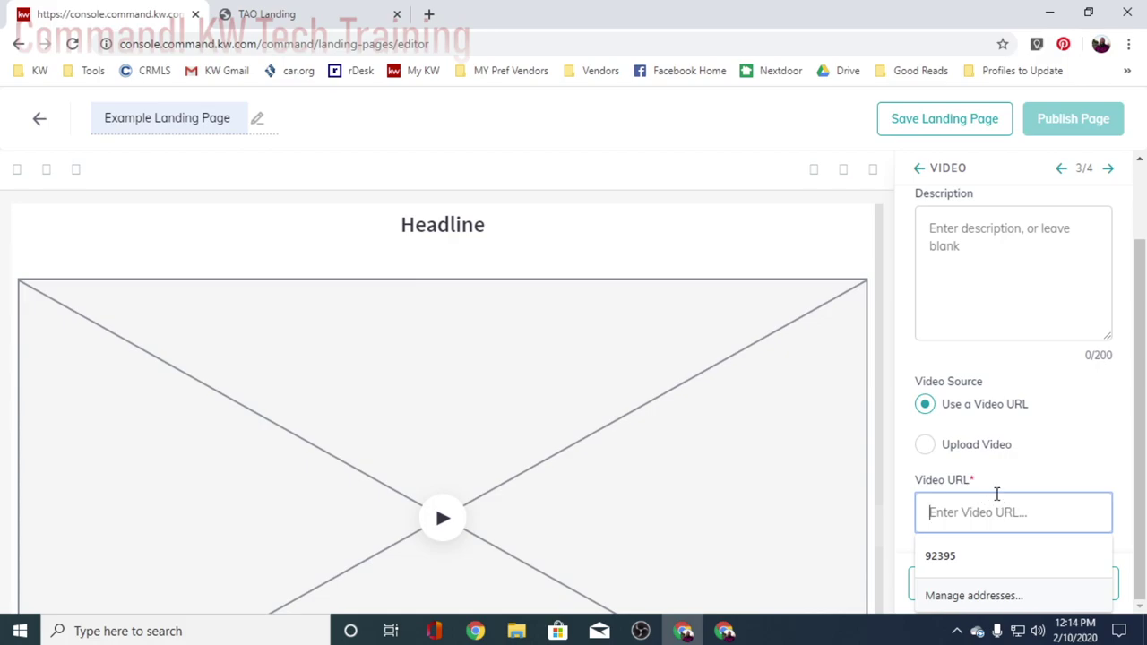
{"action": "key", "text": "ctrl+v"}
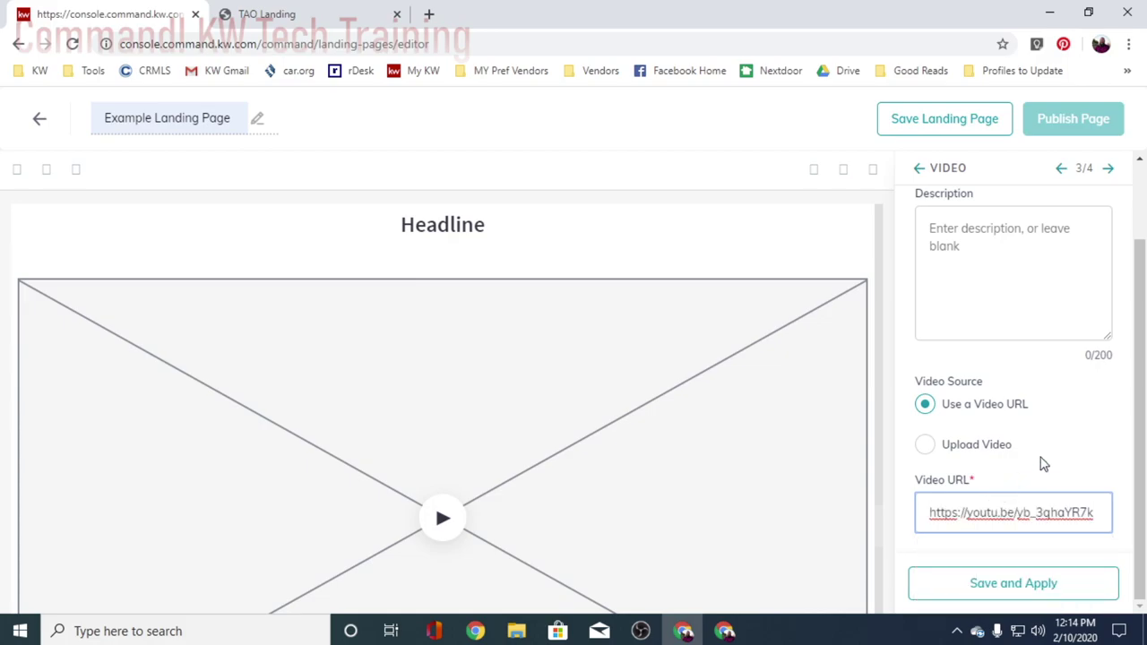
{"action": "scroll", "coordinate": [1071, 435], "scroll_direction": "up", "scroll_amount": 1}
{"action": "scroll", "coordinate": [1071, 430], "scroll_direction": "down", "scroll_amount": 1}
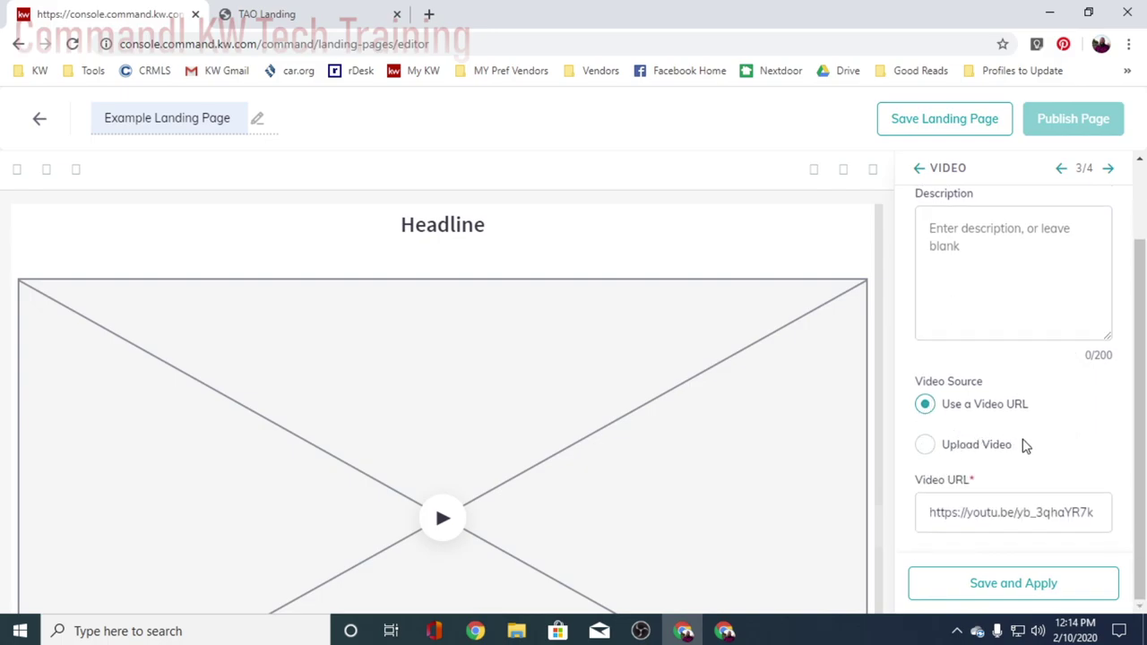
{"action": "scroll", "coordinate": [1031, 448], "scroll_direction": "up", "scroll_amount": 1}
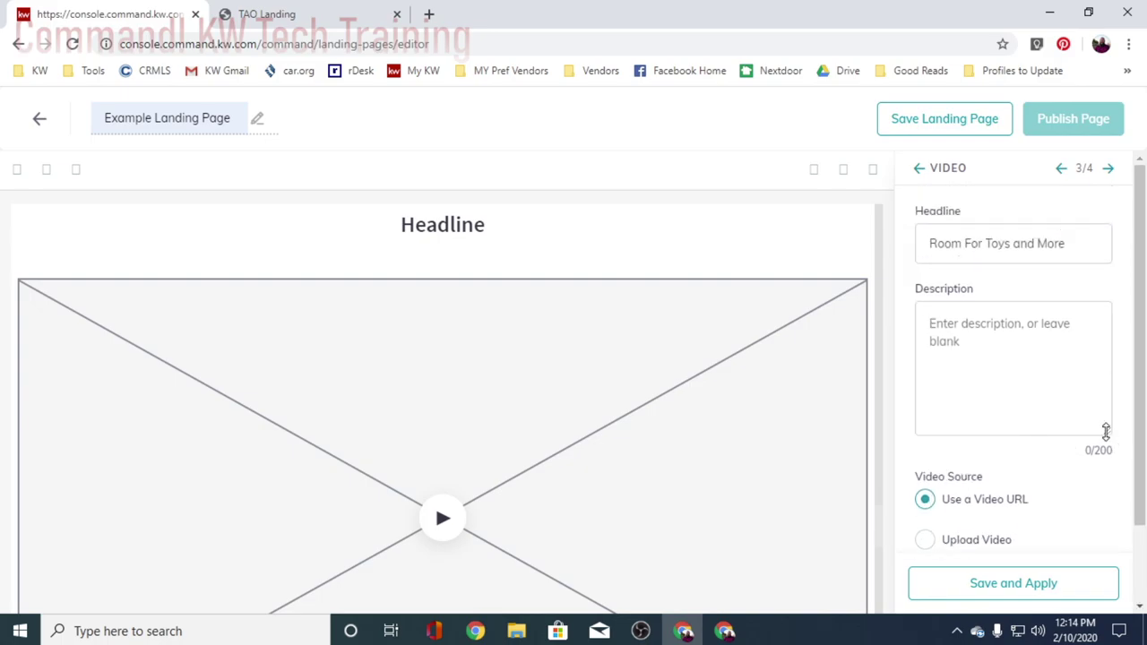
{"action": "left_click_drag", "start_coordinate": [1106, 431], "coordinate": [1114, 451]}
{"action": "left_click", "coordinate": [1021, 382]}
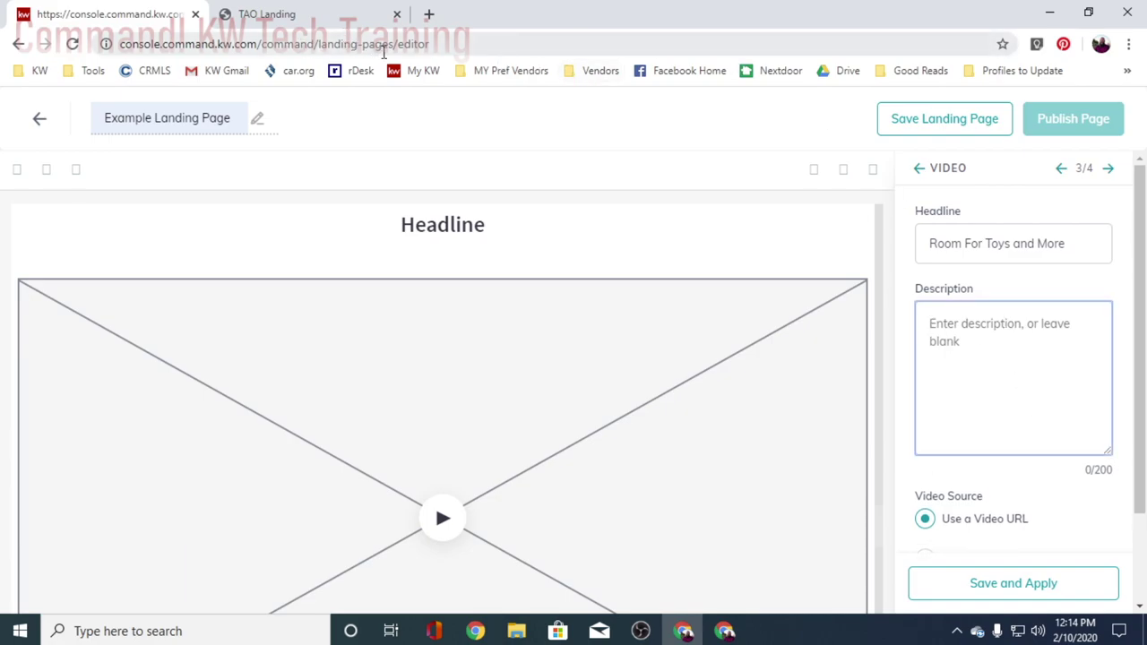
{"action": "key", "text": "alt+Tab"}
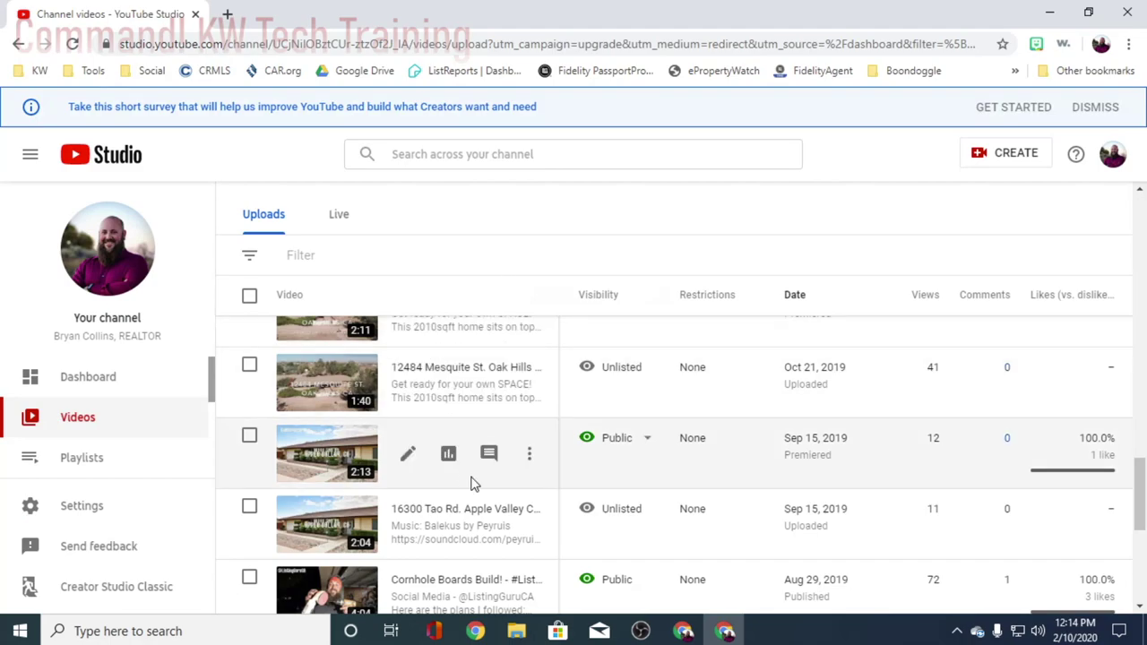
{"action": "left_click", "coordinate": [408, 453]}
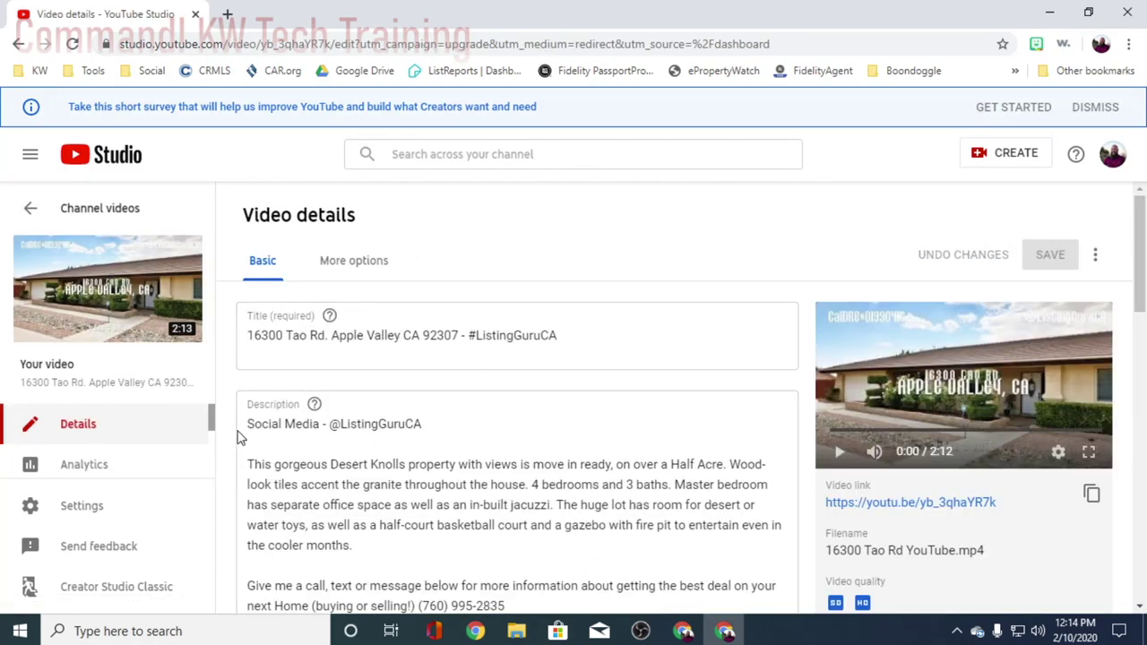
{"action": "scroll", "coordinate": [249, 452], "scroll_direction": "down", "scroll_amount": 2}
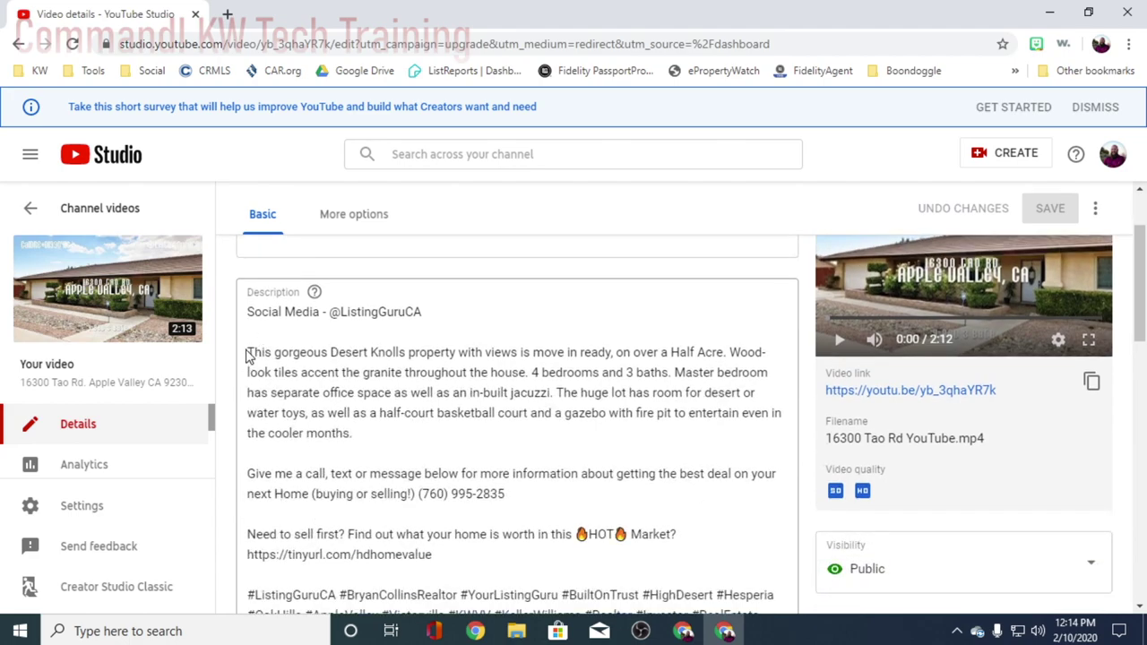
{"action": "left_click_drag", "start_coordinate": [248, 312], "coordinate": [366, 413]}
{"action": "left_click", "coordinate": [366, 413]}
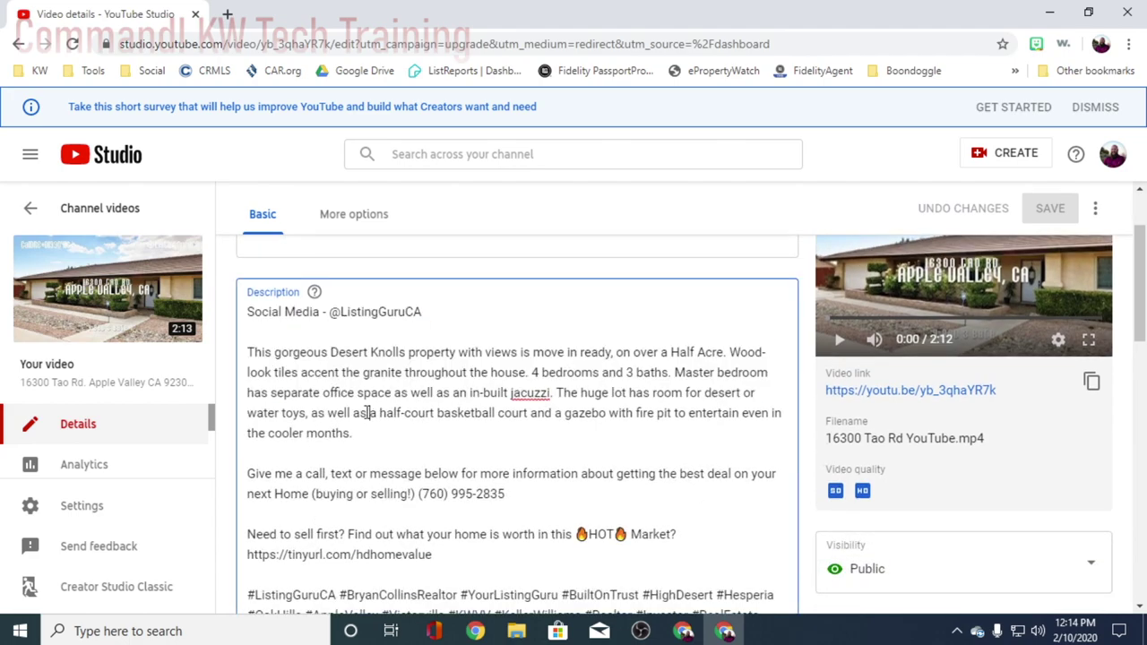
{"action": "left_click_drag", "start_coordinate": [248, 356], "coordinate": [390, 430]}
{"action": "left_click", "coordinate": [249, 356]}
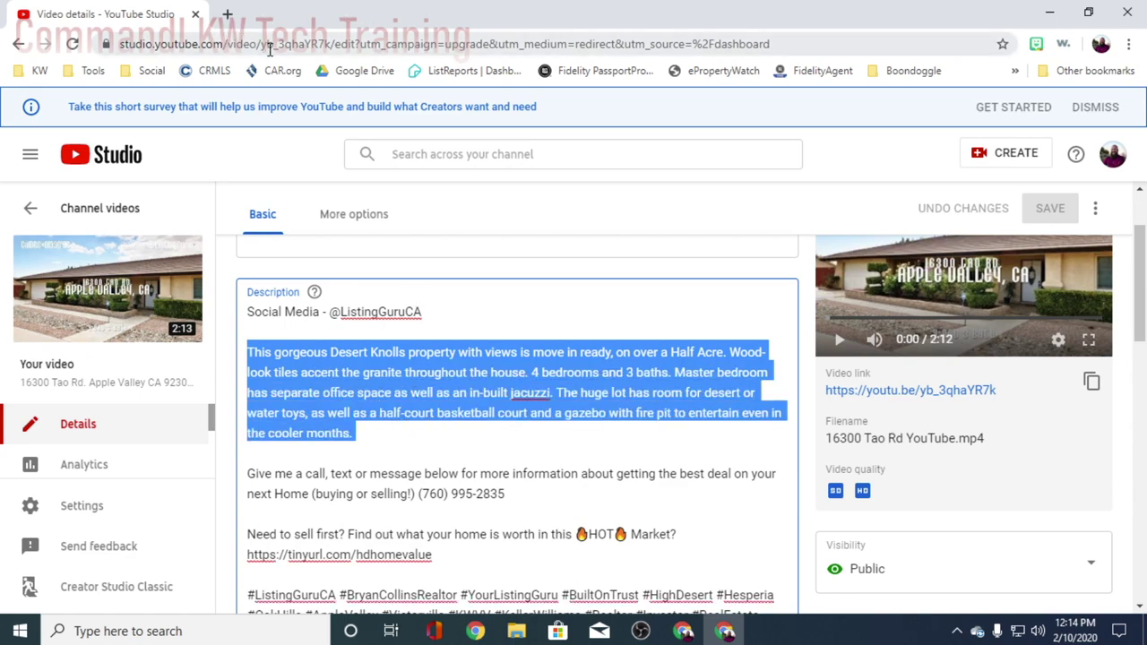
- Paste the listing paragraph into the video description, trimmed to end at '4 bedrooms and 3 baths.'
{"action": "key", "text": "alt+Tab"}
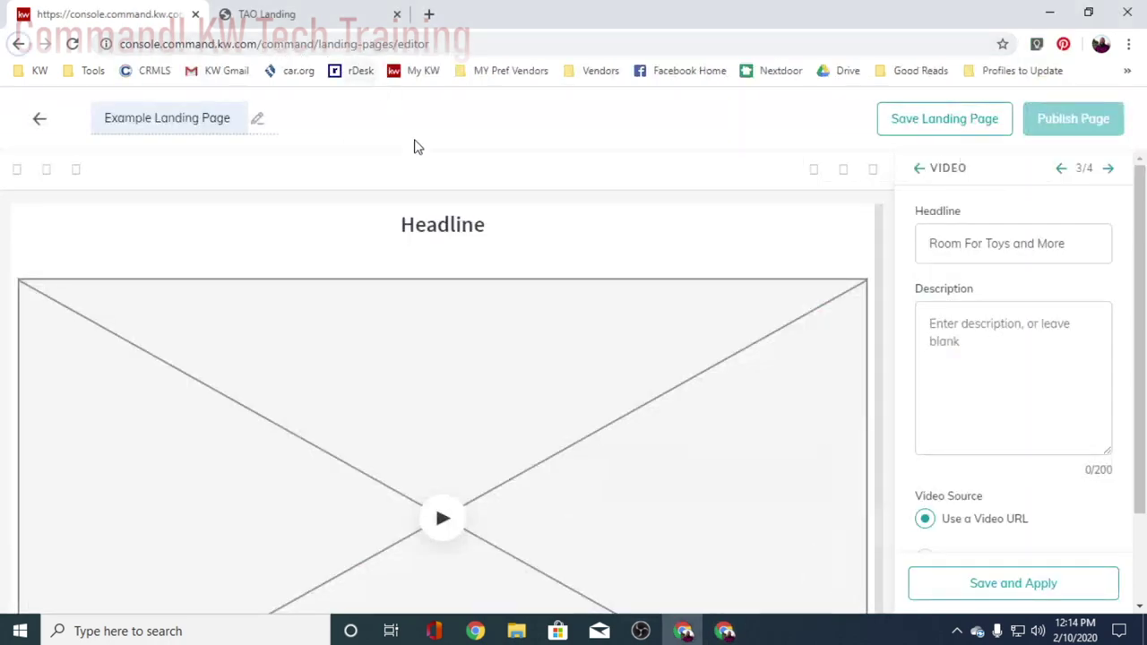
{"action": "left_click", "coordinate": [967, 356]}
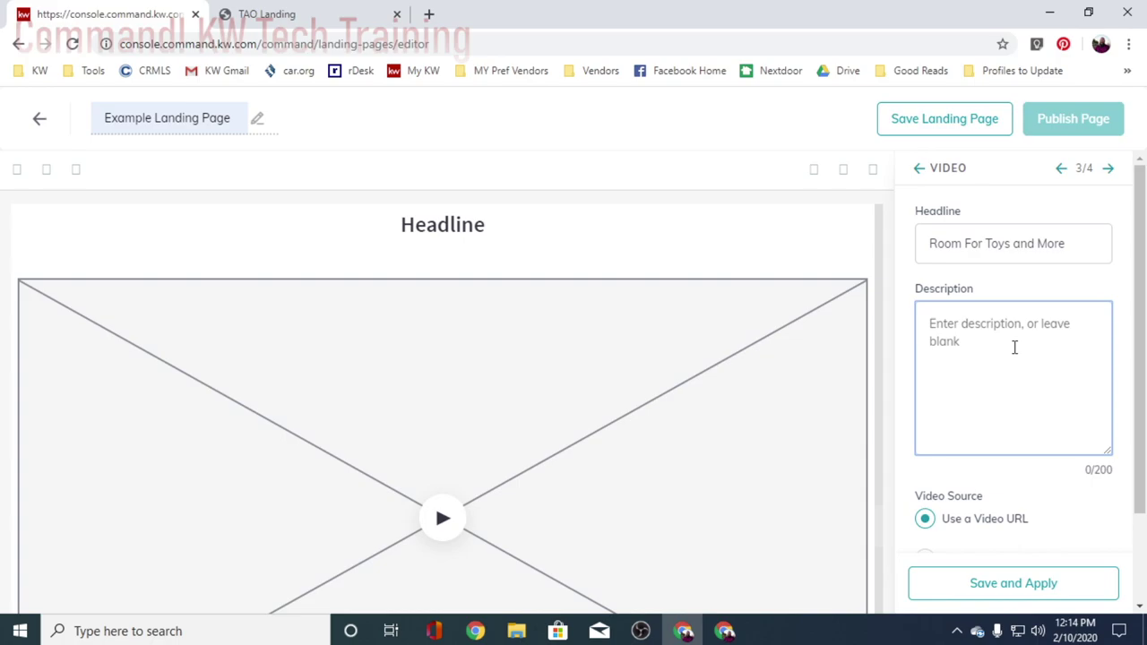
{"action": "type", "text": "This gorgeous Desert Knolls property with views is move in ready, on over a Half Acre. Wood-look tiles accent the granite throughout the house. 4 bedrooms and 3 baths. Master bedroom has separate offi"}
{"action": "scroll", "coordinate": [1031, 367], "scroll_direction": "up", "scroll_amount": 1}
{"action": "scroll", "coordinate": [1071, 381], "scroll_direction": "down", "scroll_amount": 3}
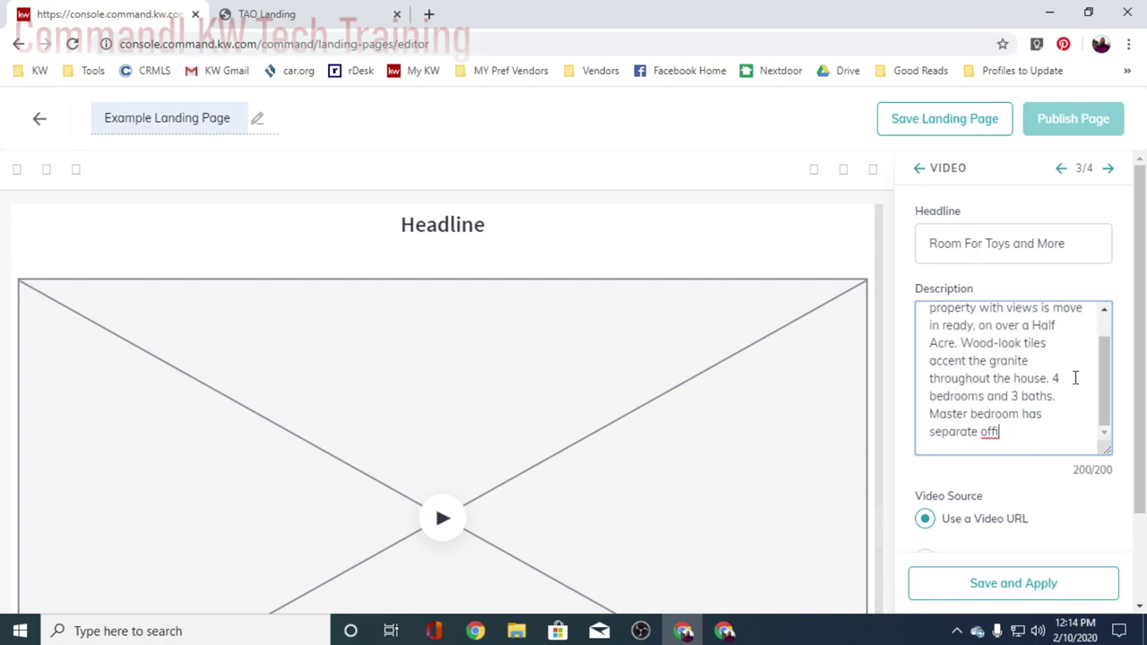
{"action": "scroll", "coordinate": [1025, 318], "scroll_direction": "up", "scroll_amount": 5}
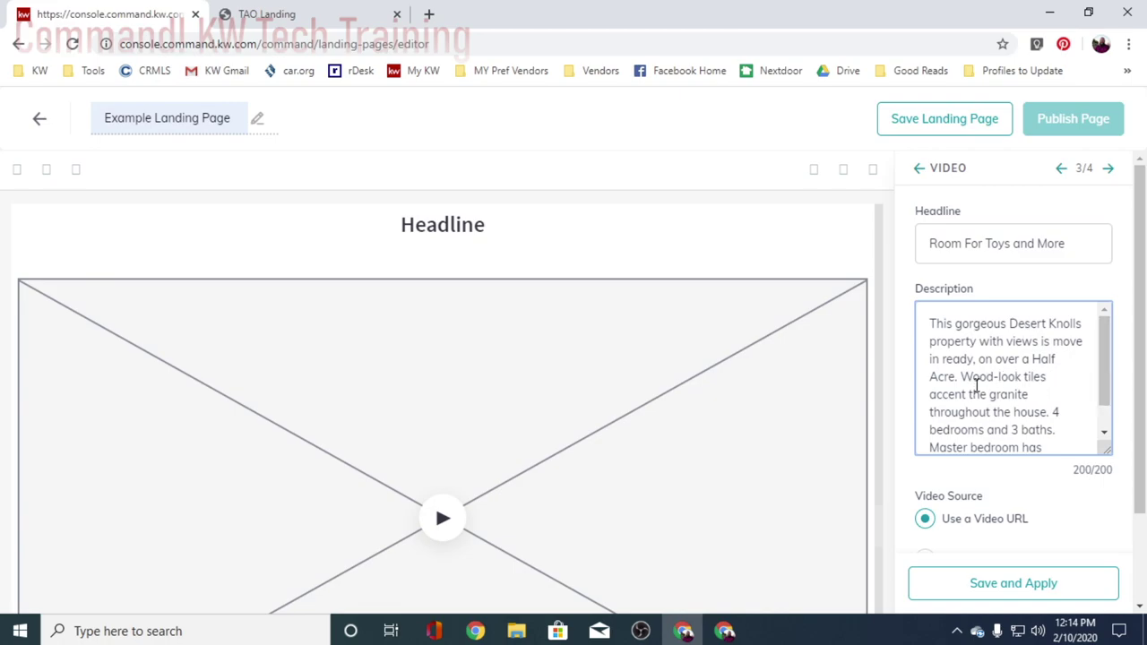
{"action": "scroll", "coordinate": [1004, 390], "scroll_direction": "down", "scroll_amount": 1}
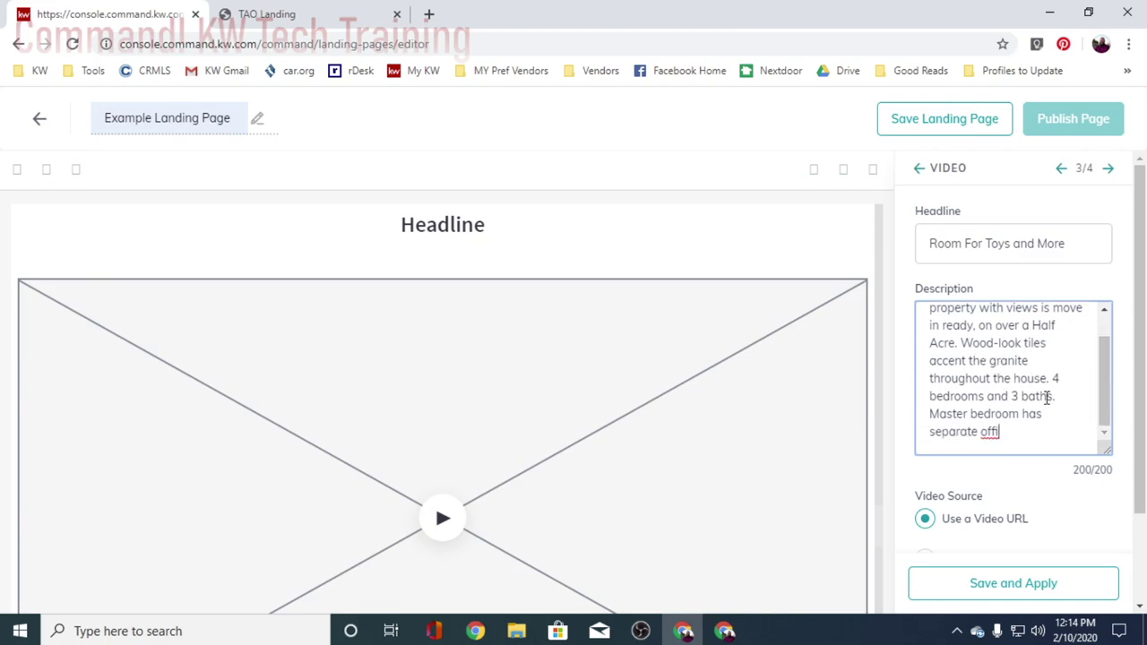
{"action": "left_click_drag", "start_coordinate": [930, 413], "coordinate": [993, 435]}
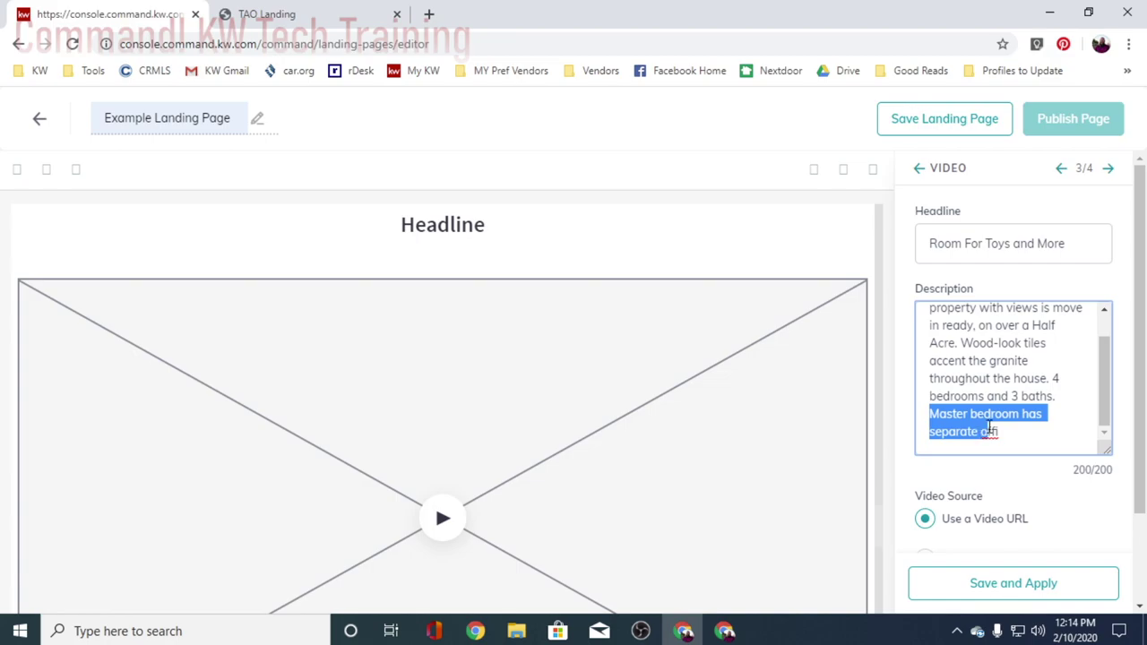
{"action": "key", "text": "BackSpace"}
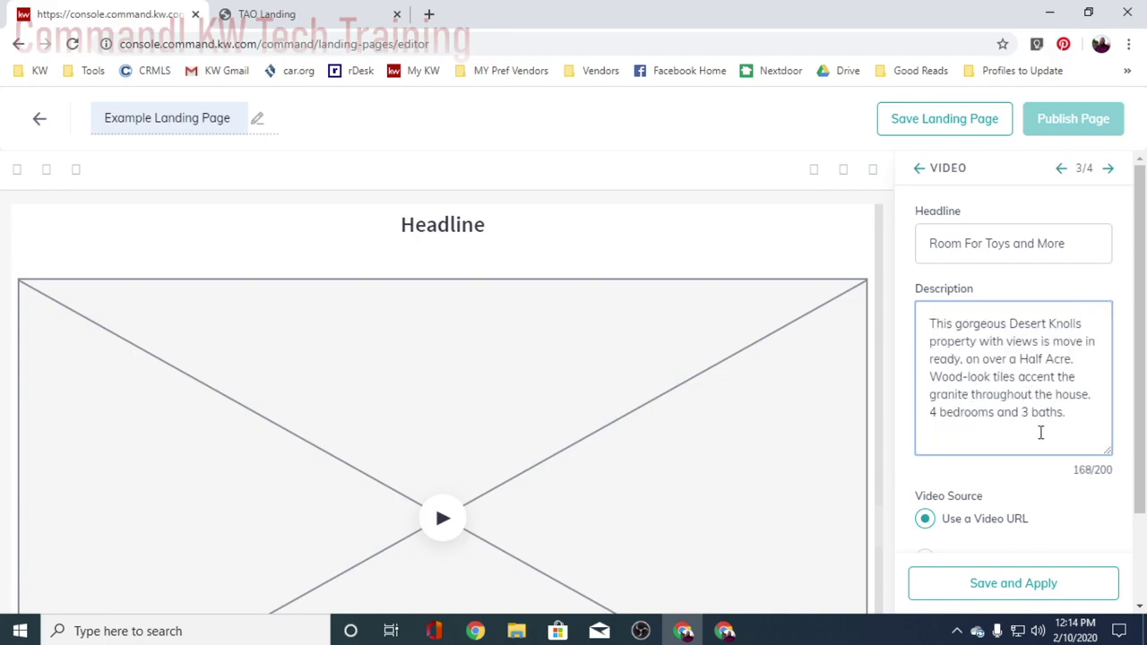
{"action": "scroll", "coordinate": [1041, 432], "scroll_direction": "down", "scroll_amount": 2}
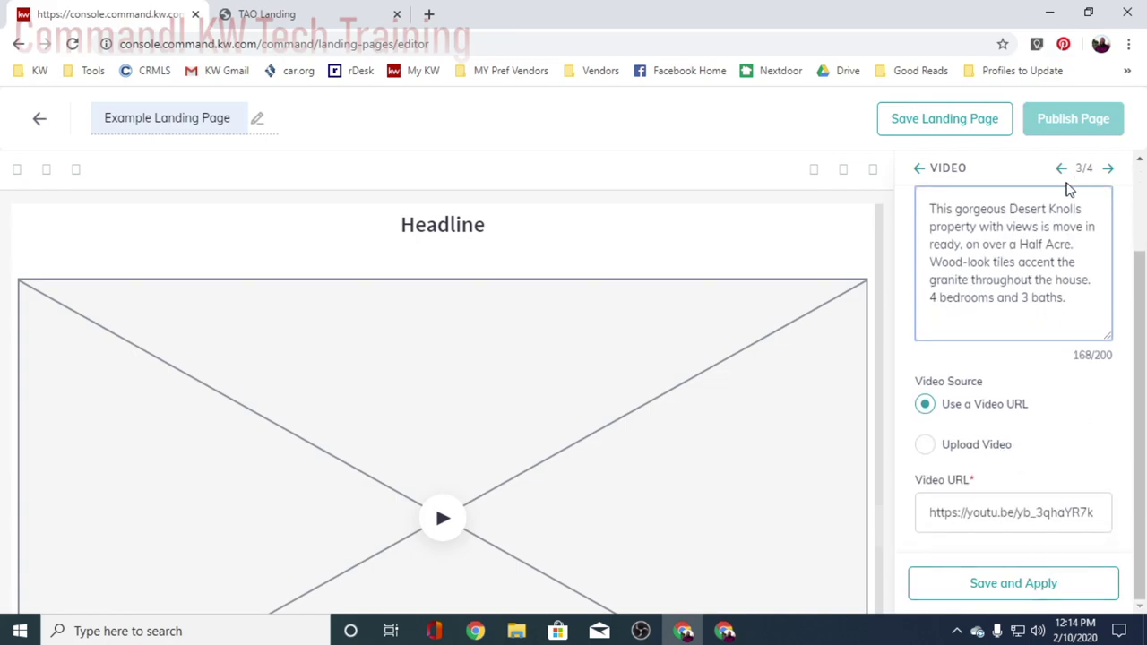
- Change the lead form header text to 'Schedule a Private Showing' and apply it
{"action": "left_click", "coordinate": [1108, 168]}
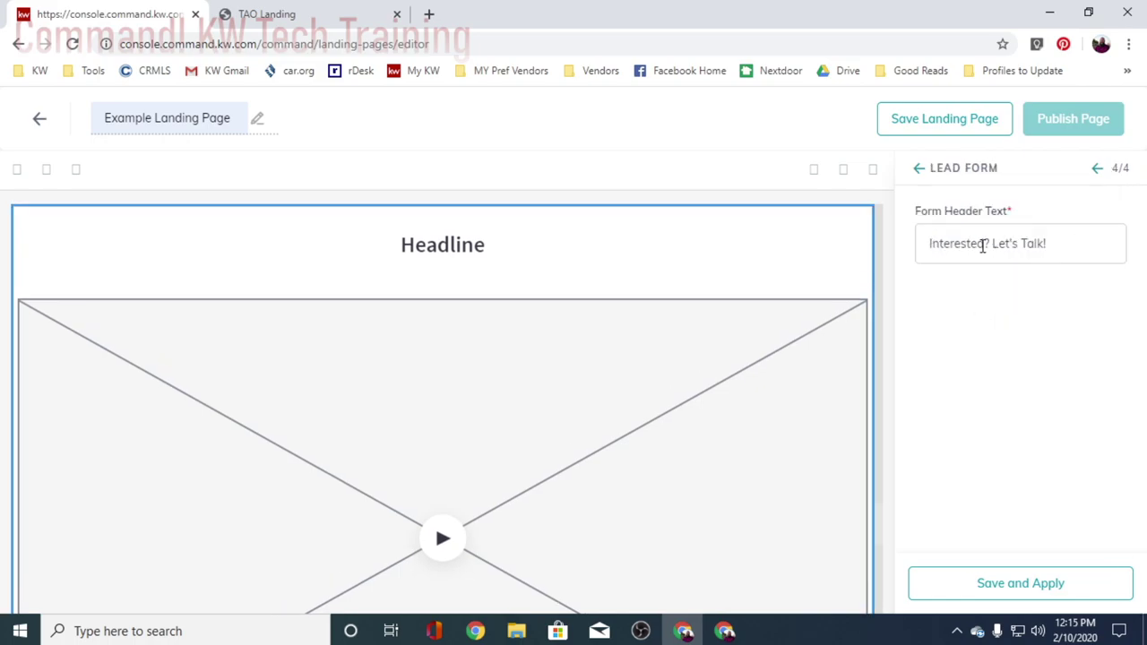
{"action": "scroll", "coordinate": [487, 402], "scroll_direction": "down", "scroll_amount": 6}
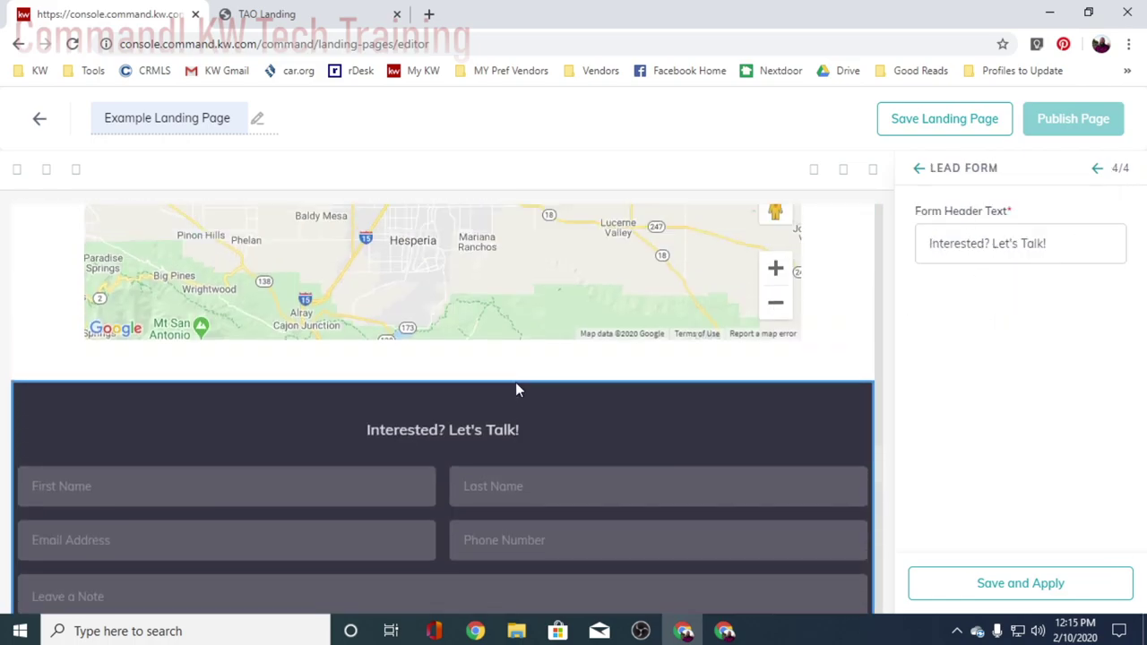
{"action": "scroll", "coordinate": [527, 407], "scroll_direction": "down", "scroll_amount": 1}
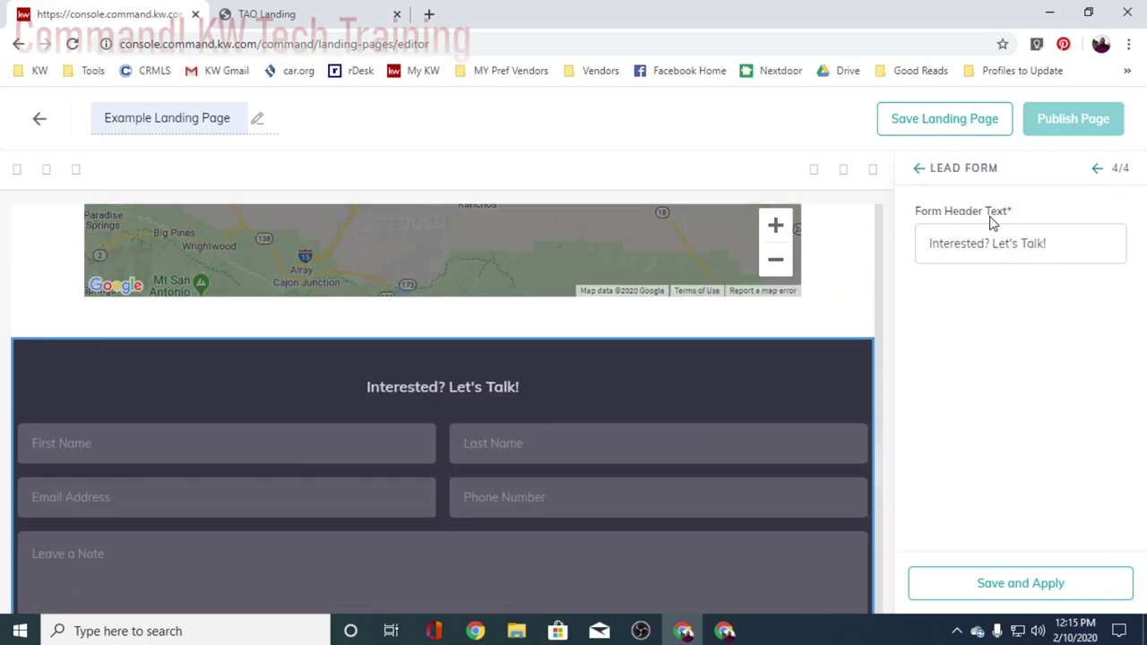
{"action": "left_click", "coordinate": [989, 247]}
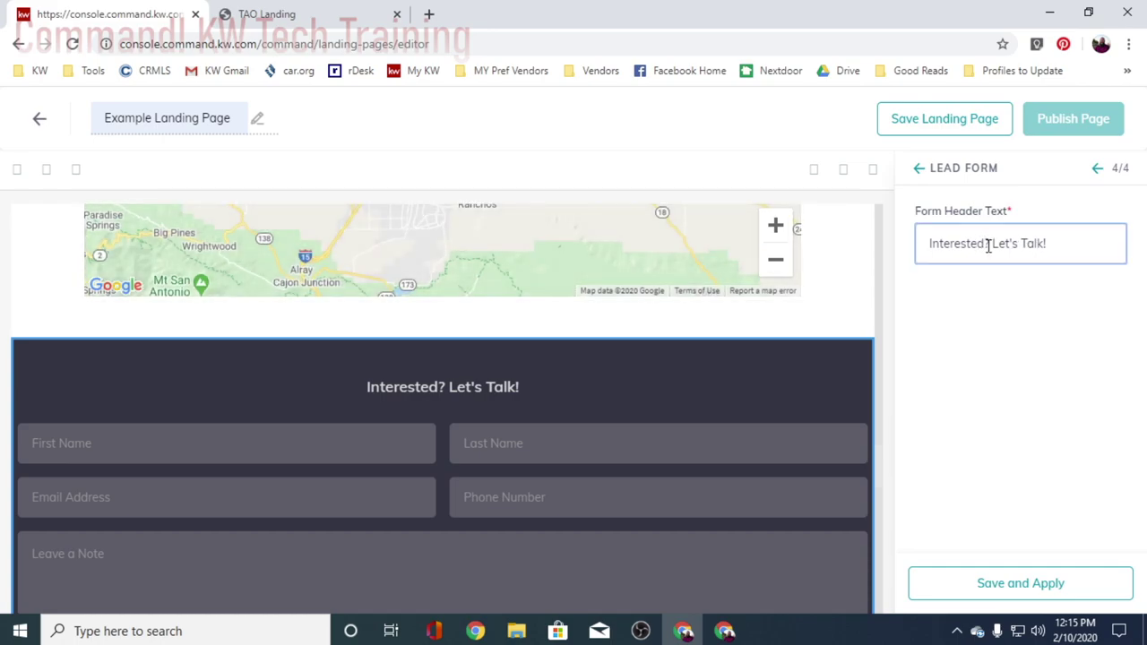
{"action": "key", "text": "ctrl+a"}
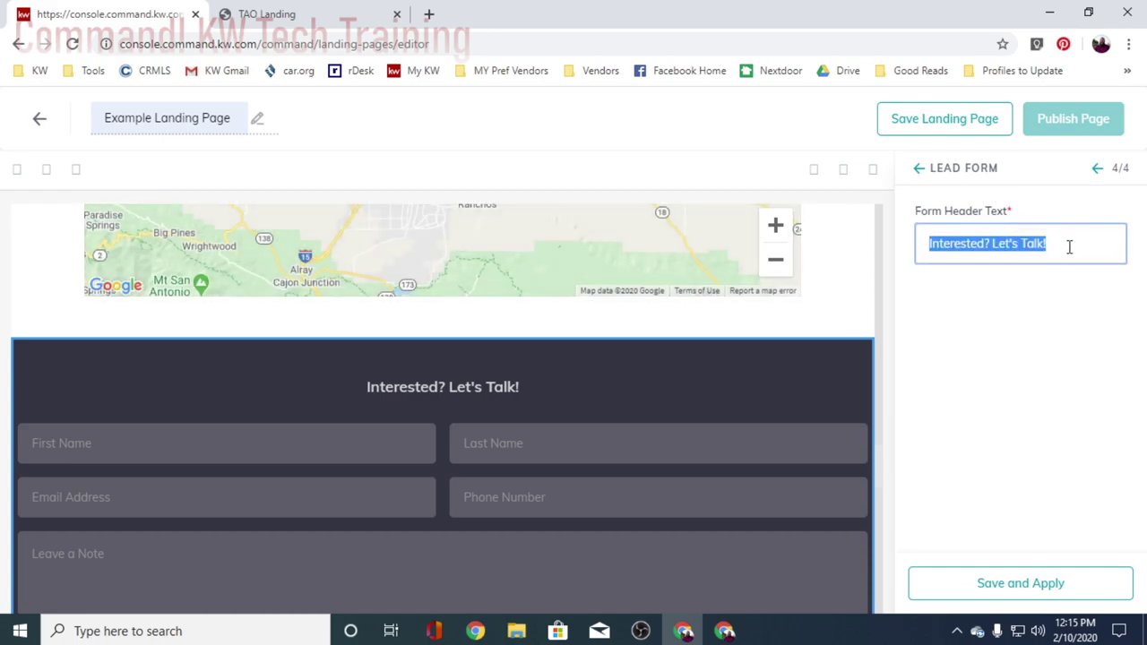
{"action": "type", "text": "Wan"}
{"action": "key", "text": "BackSpace"}
{"action": "key", "text": "BackSpace"}
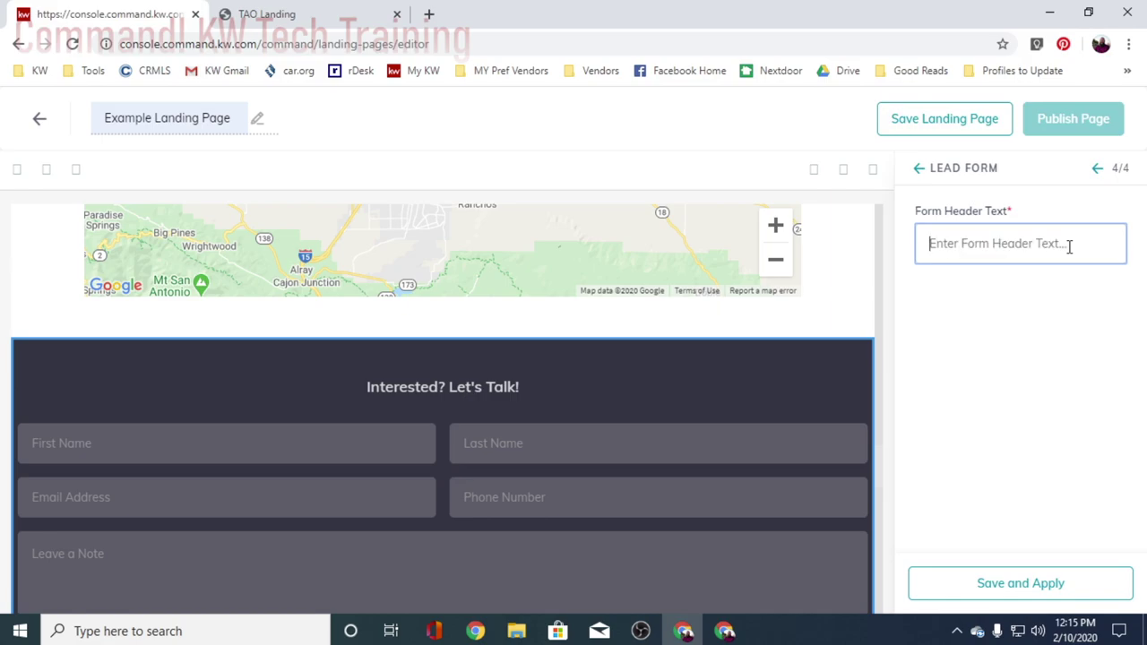
{"action": "type", "text": "Schedule a Private Showing"}
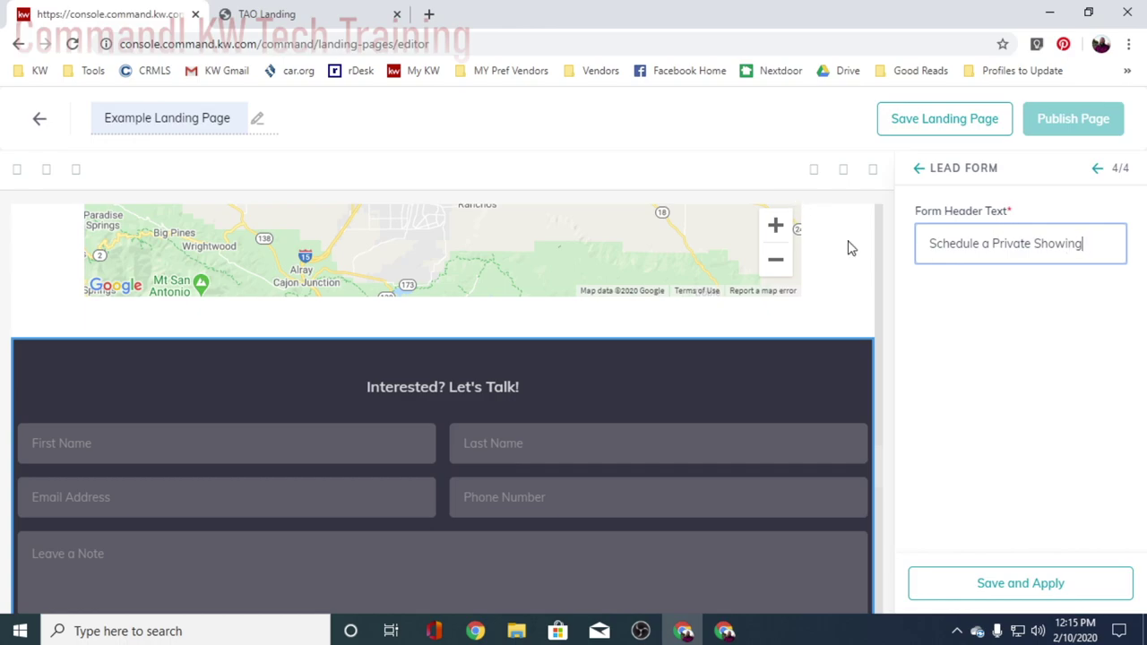
{"action": "left_click", "coordinate": [1030, 588]}
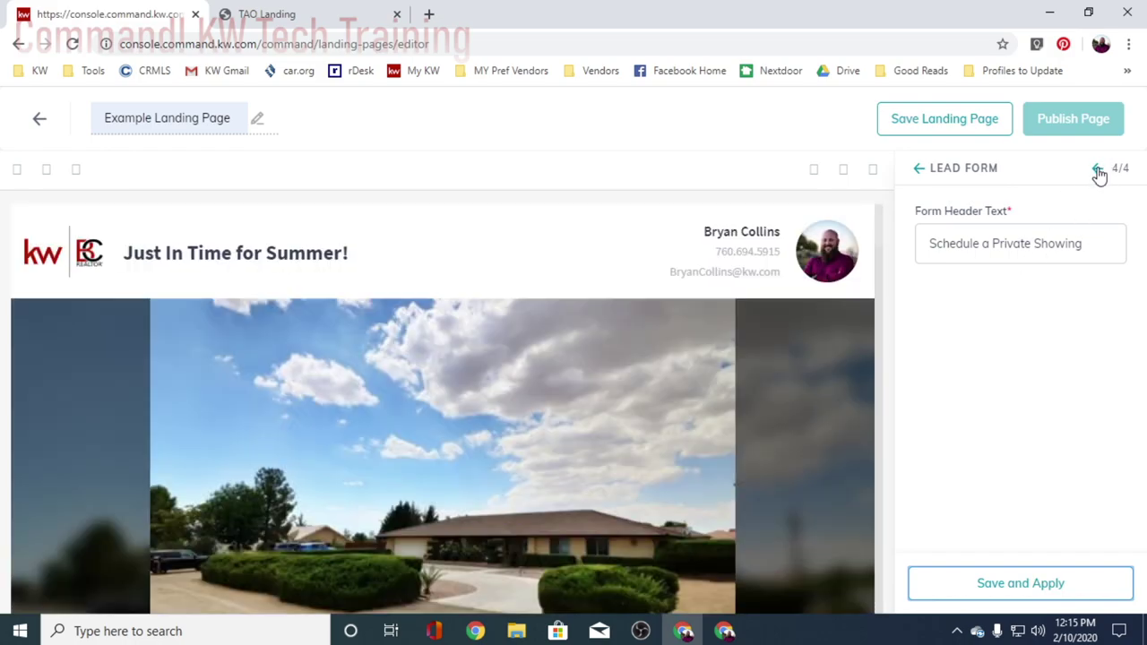
- Re-enter the 'Room For Toys' headline and the trimmed listing description in the video section
{"action": "left_click", "coordinate": [1097, 167]}
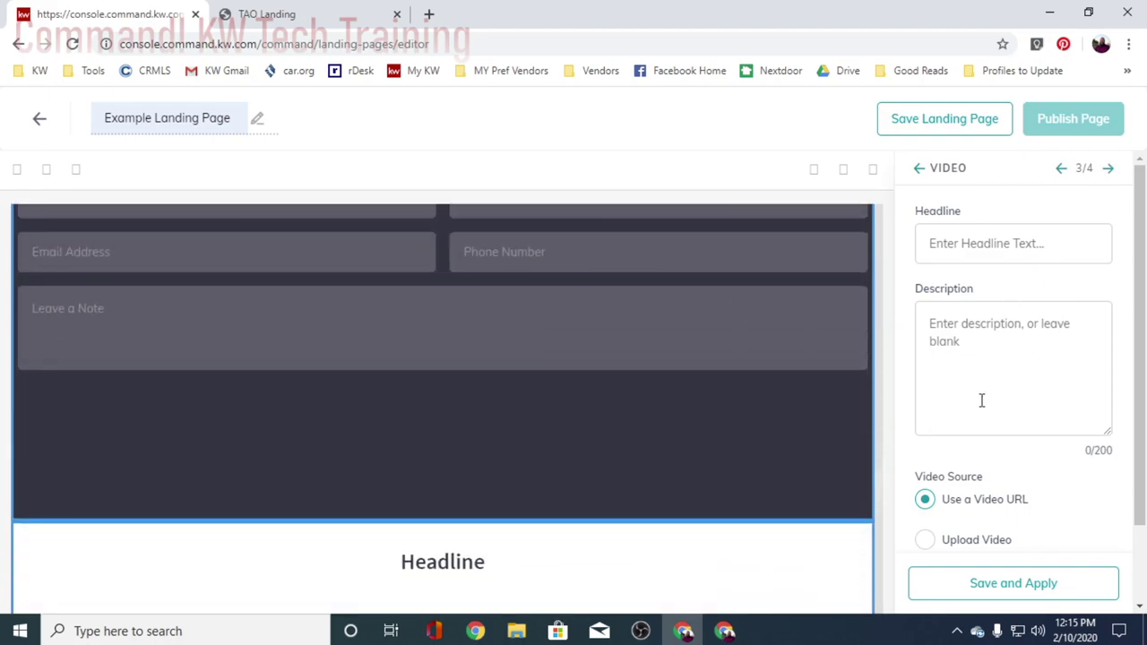
{"action": "left_click", "coordinate": [986, 254]}
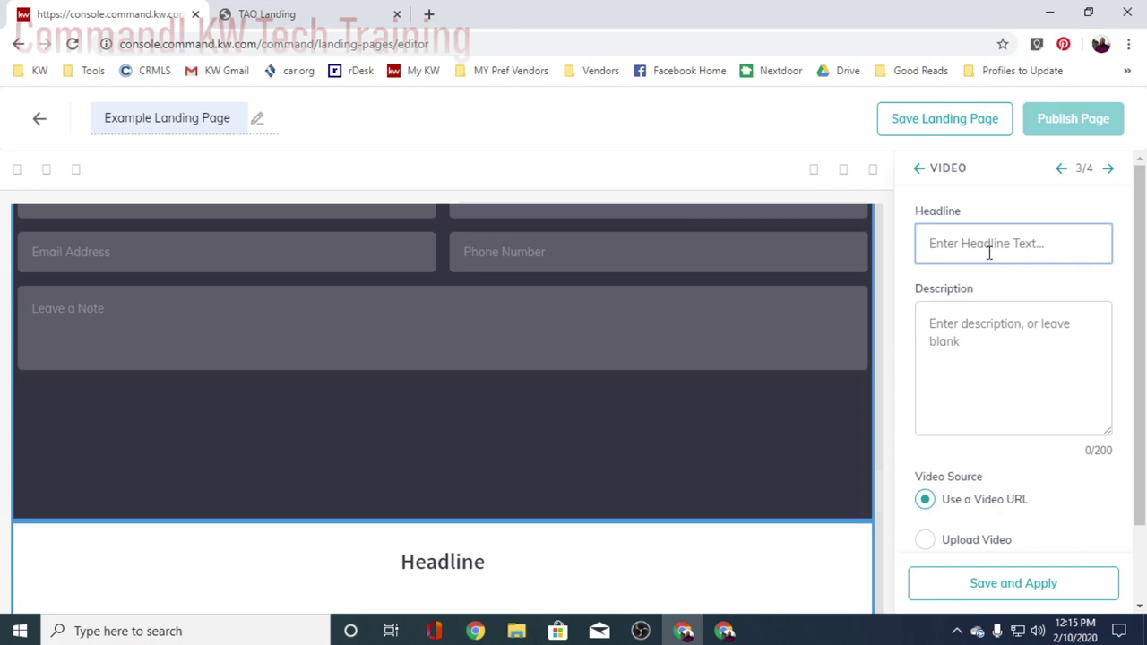
{"action": "type", "text": "Room"}
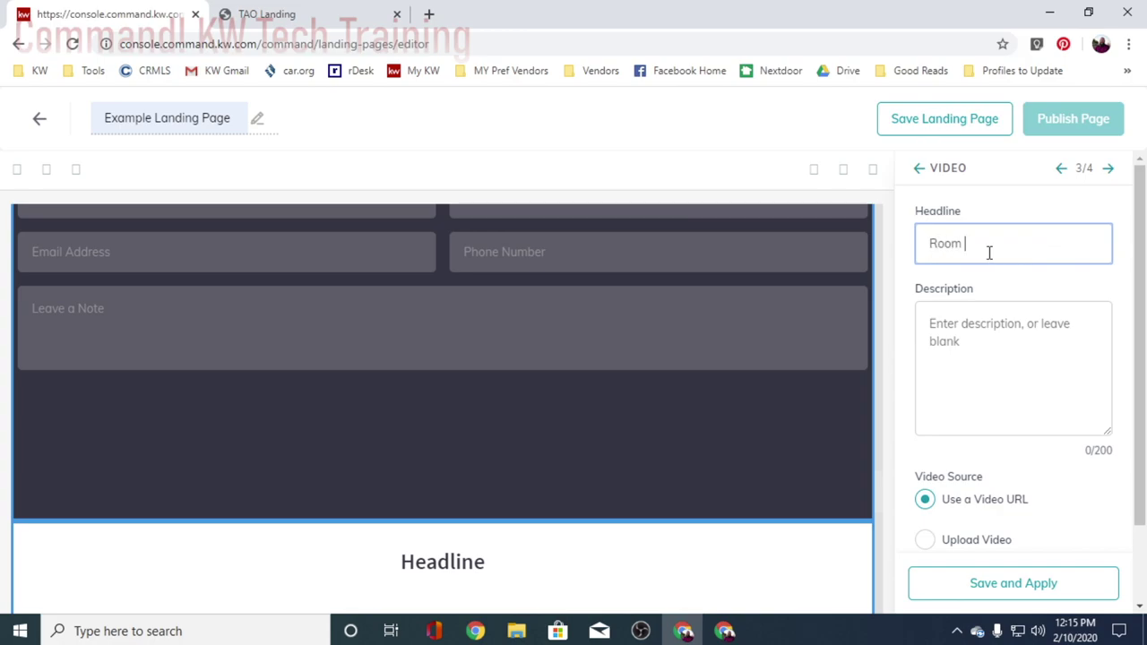
{"action": "type", "text": " For Toys and More"}
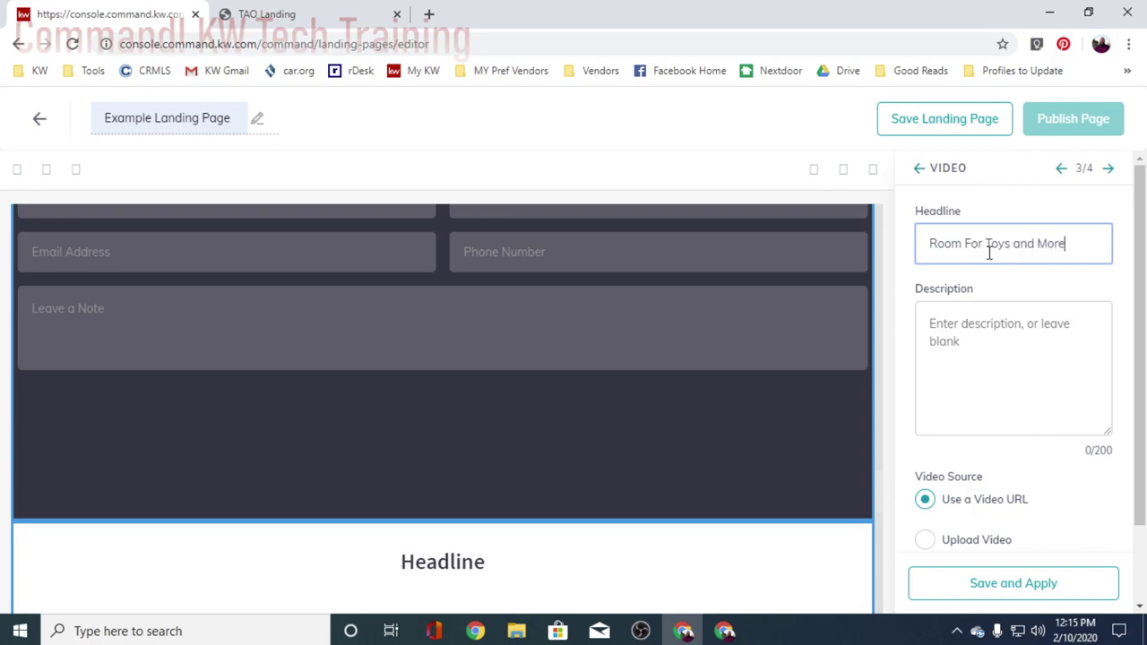
{"action": "left_click", "coordinate": [962, 374]}
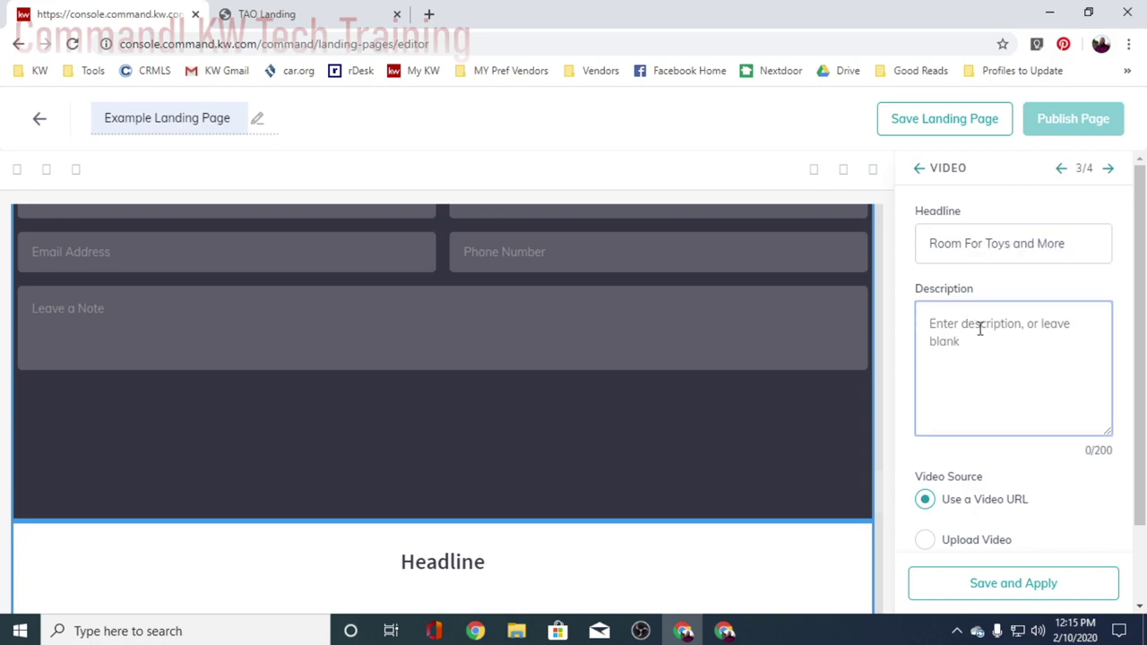
{"action": "key", "text": "ctrl+v"}
{"action": "left_click_drag", "start_coordinate": [1000, 420], "coordinate": [920, 398]}
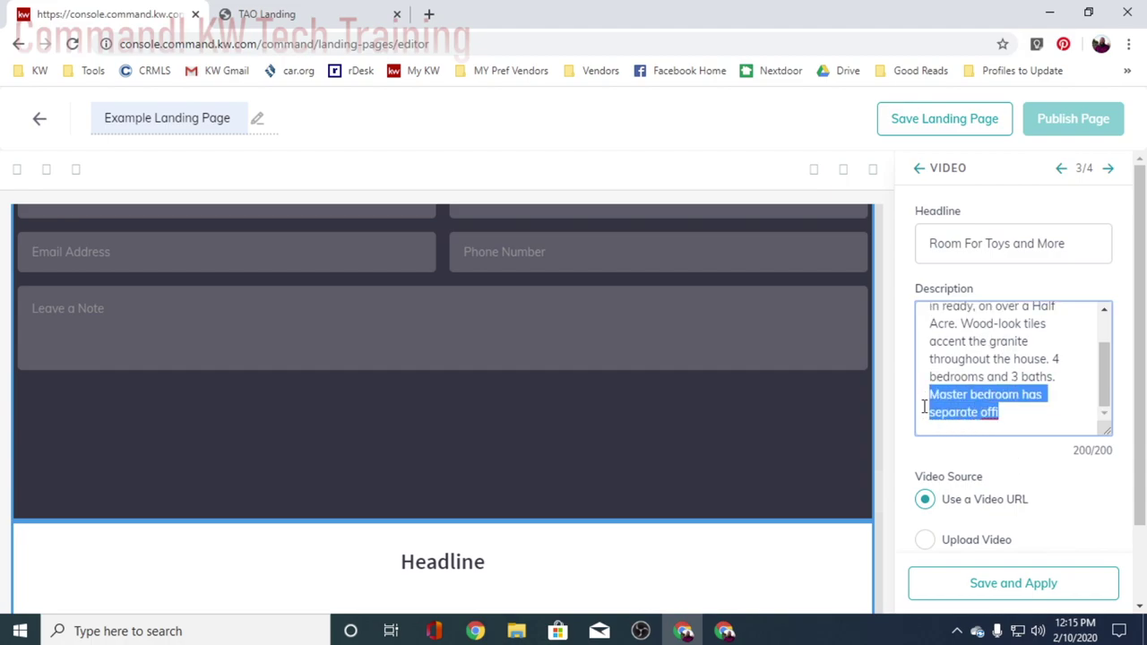
{"action": "key", "text": "BackSpace"}
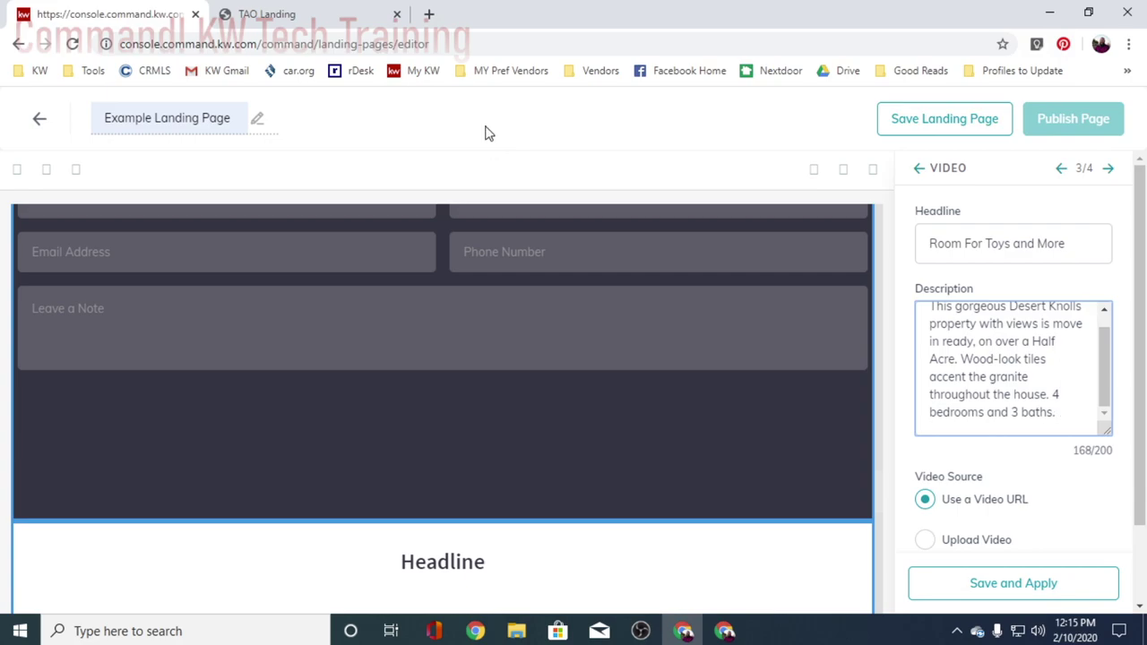
{"action": "key", "text": "alt+Tab"}
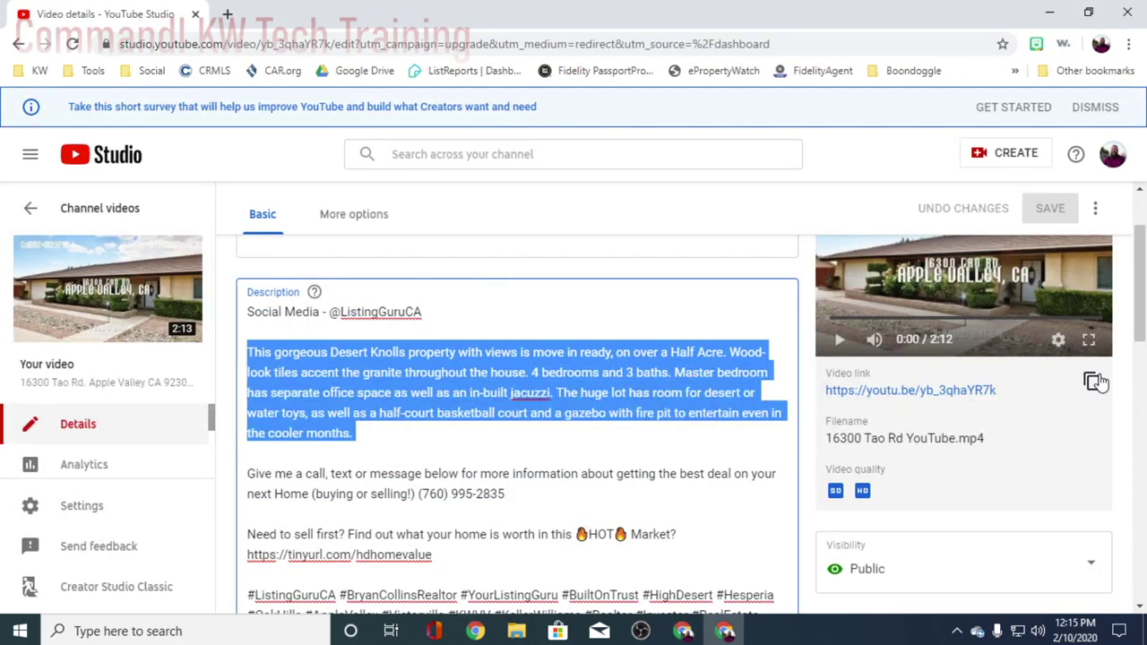
{"action": "left_click", "coordinate": [1092, 382]}
{"action": "key", "text": "alt+Tab"}
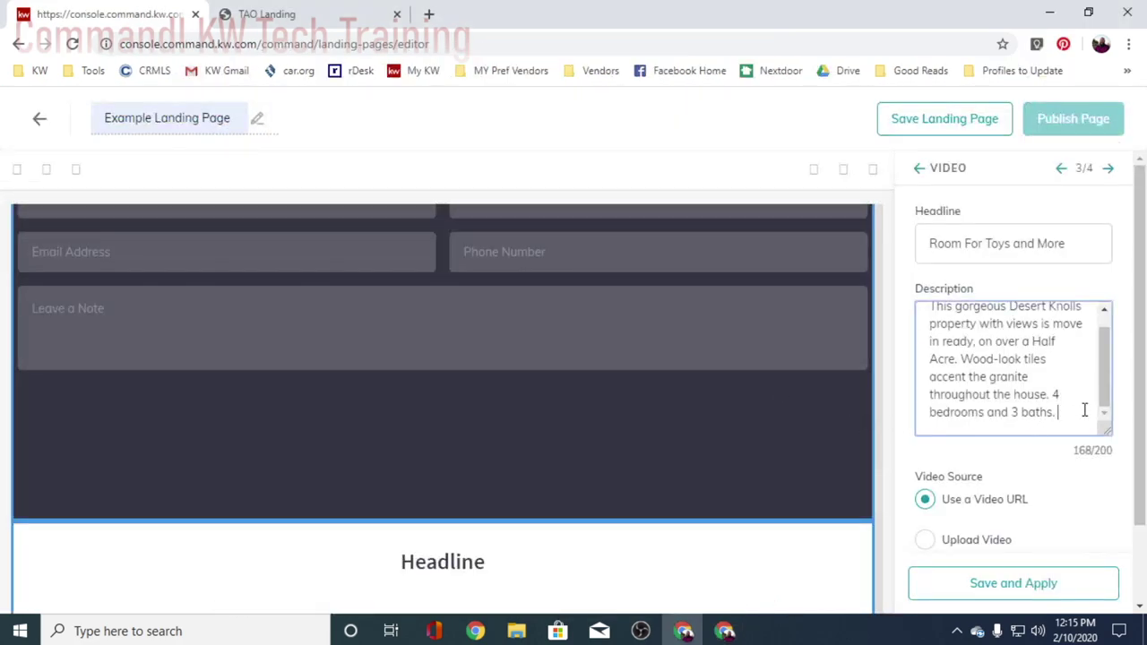
{"action": "scroll", "coordinate": [975, 550], "scroll_direction": "down", "scroll_amount": 1}
{"action": "left_click", "coordinate": [967, 523]}
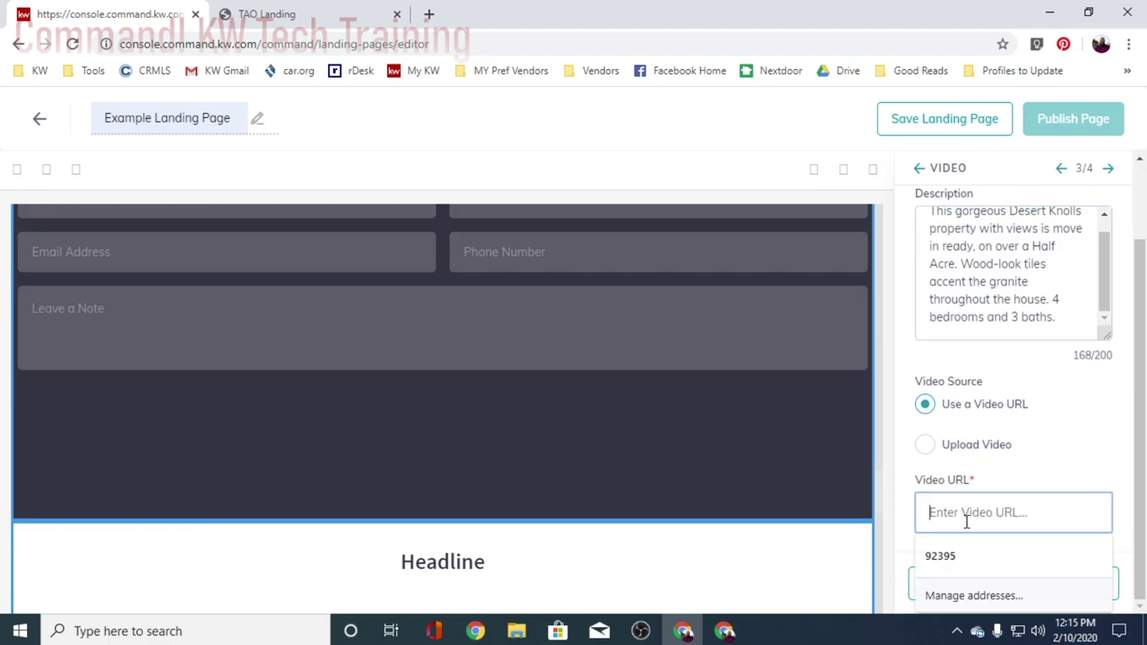
{"action": "key", "text": "ctrl+v"}
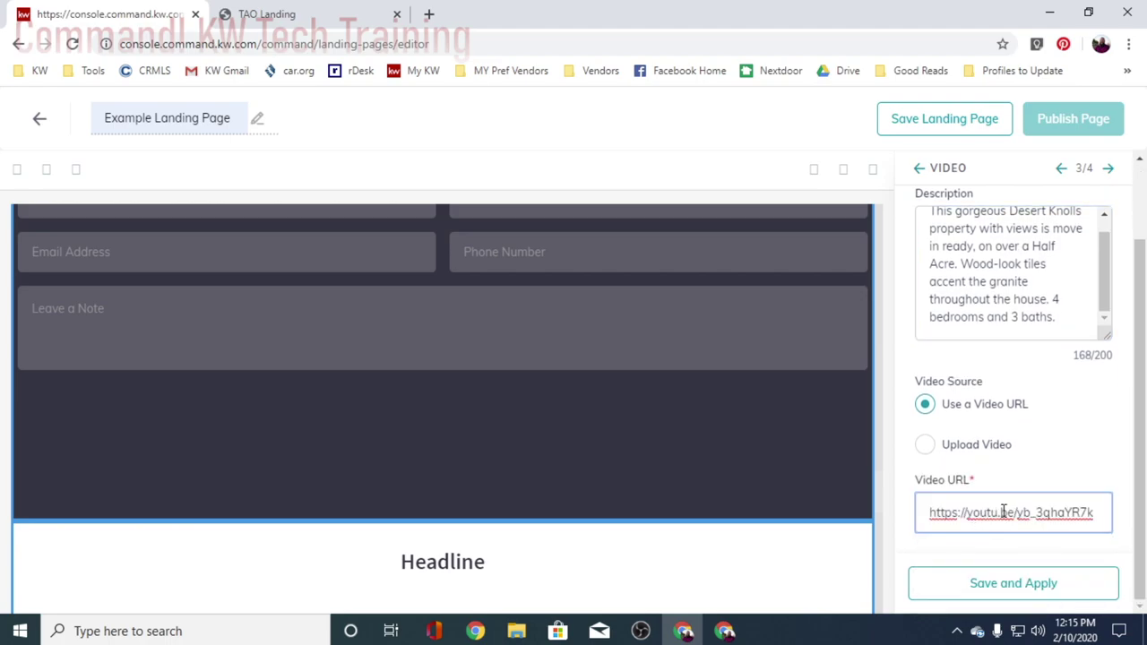
{"action": "left_click", "coordinate": [1031, 582]}
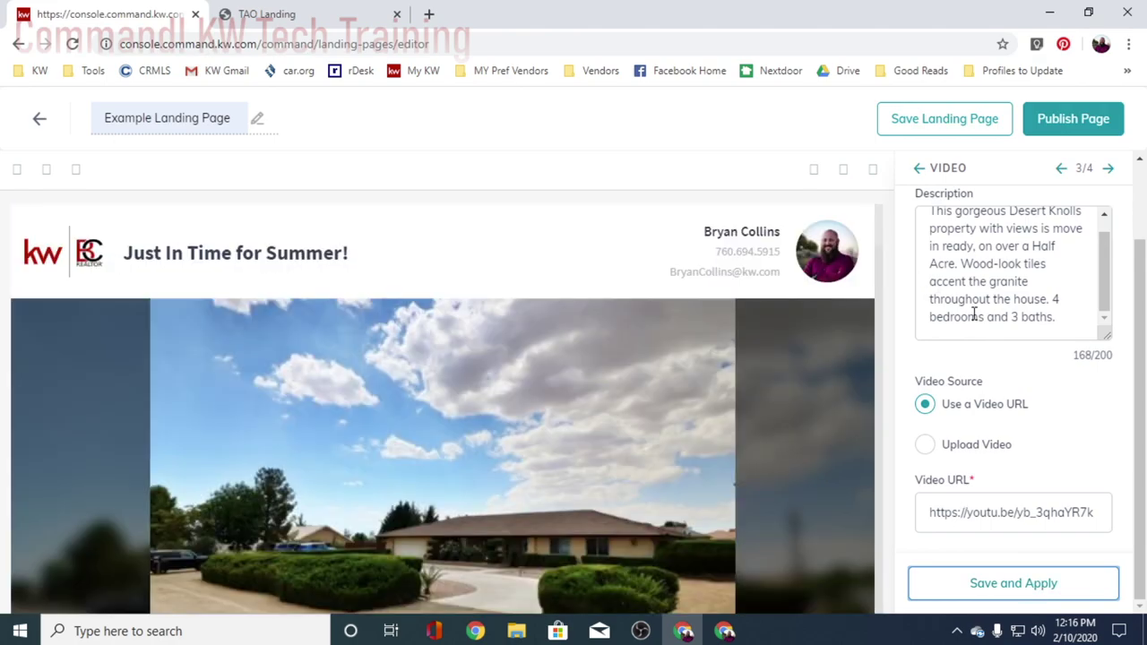
{"action": "scroll", "coordinate": [739, 460], "scroll_direction": "down", "scroll_amount": 10}
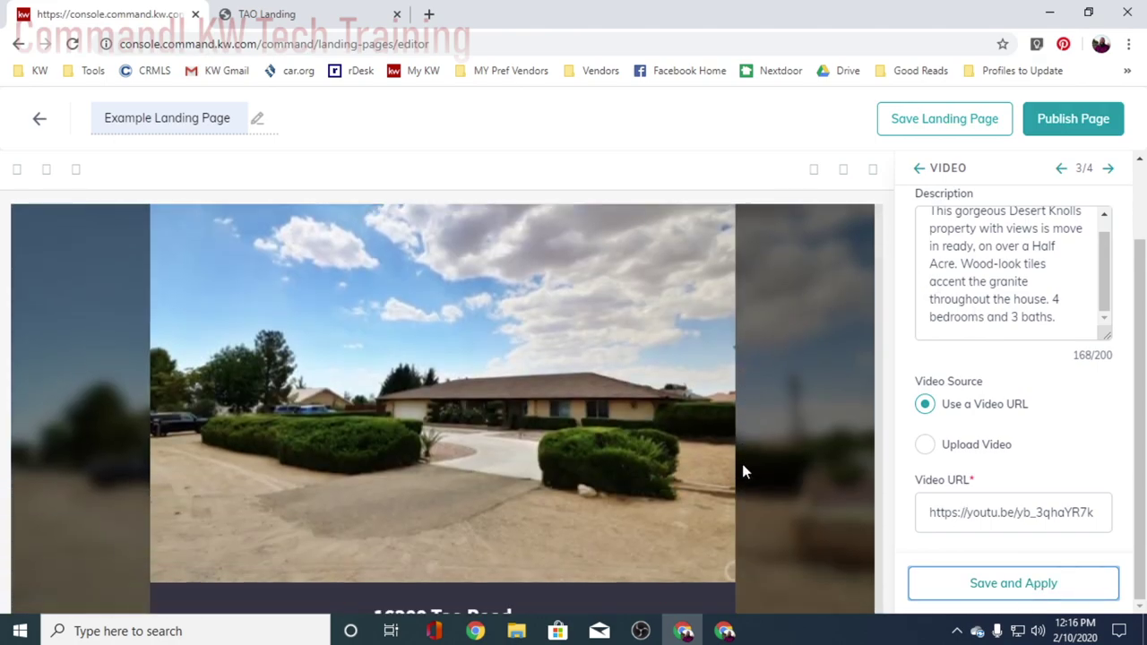
{"action": "scroll", "coordinate": [744, 466], "scroll_direction": "down", "scroll_amount": 15}
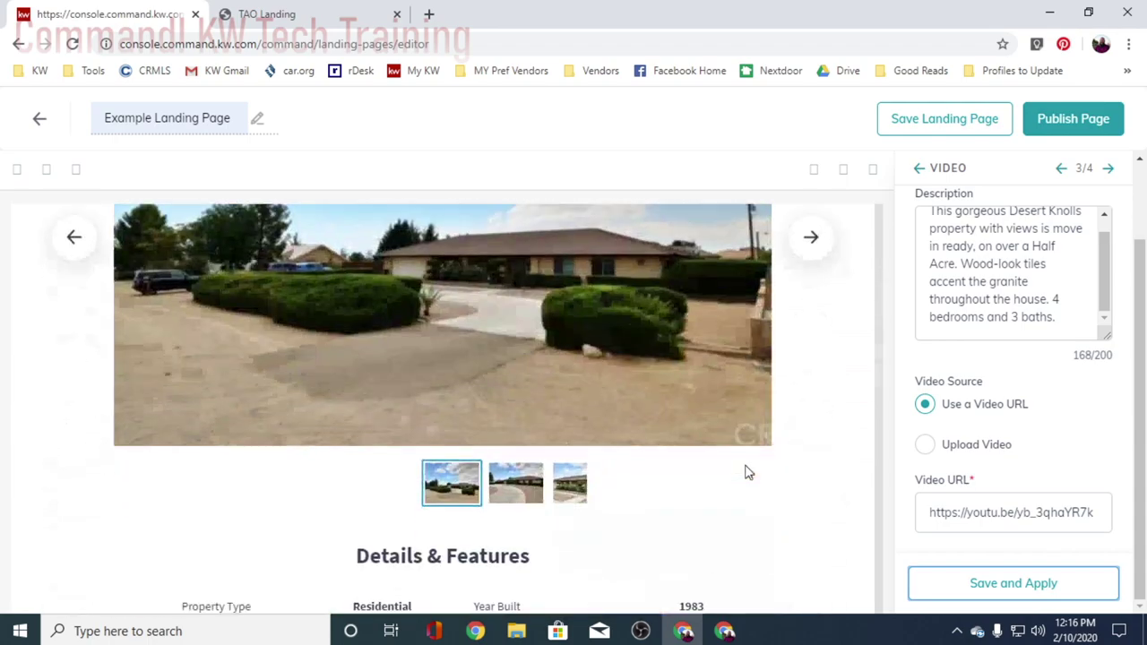
{"action": "scroll", "coordinate": [766, 483], "scroll_direction": "down", "scroll_amount": 10}
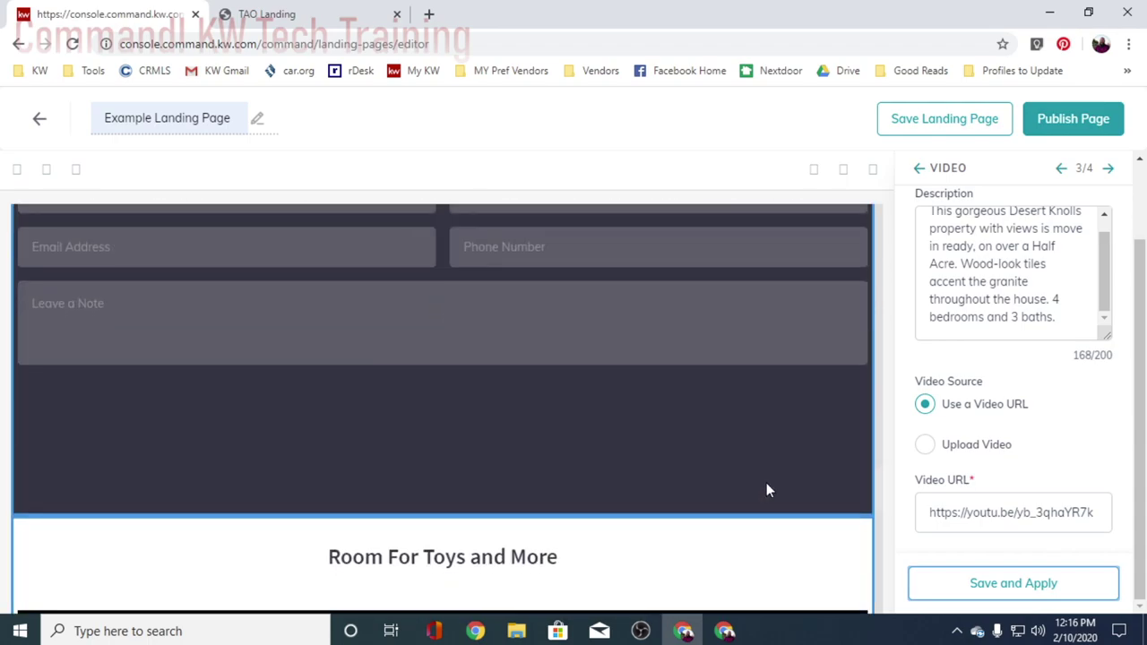
{"action": "scroll", "coordinate": [765, 483], "scroll_direction": "up", "scroll_amount": 4}
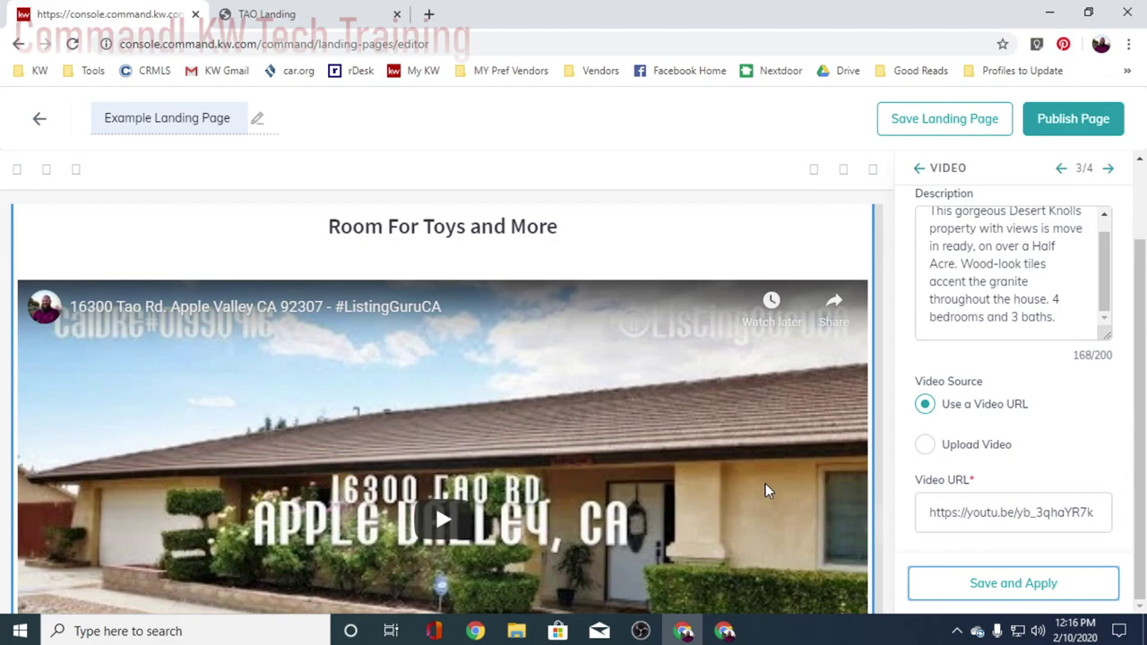
{"action": "scroll", "coordinate": [764, 485], "scroll_direction": "down", "scroll_amount": 4}
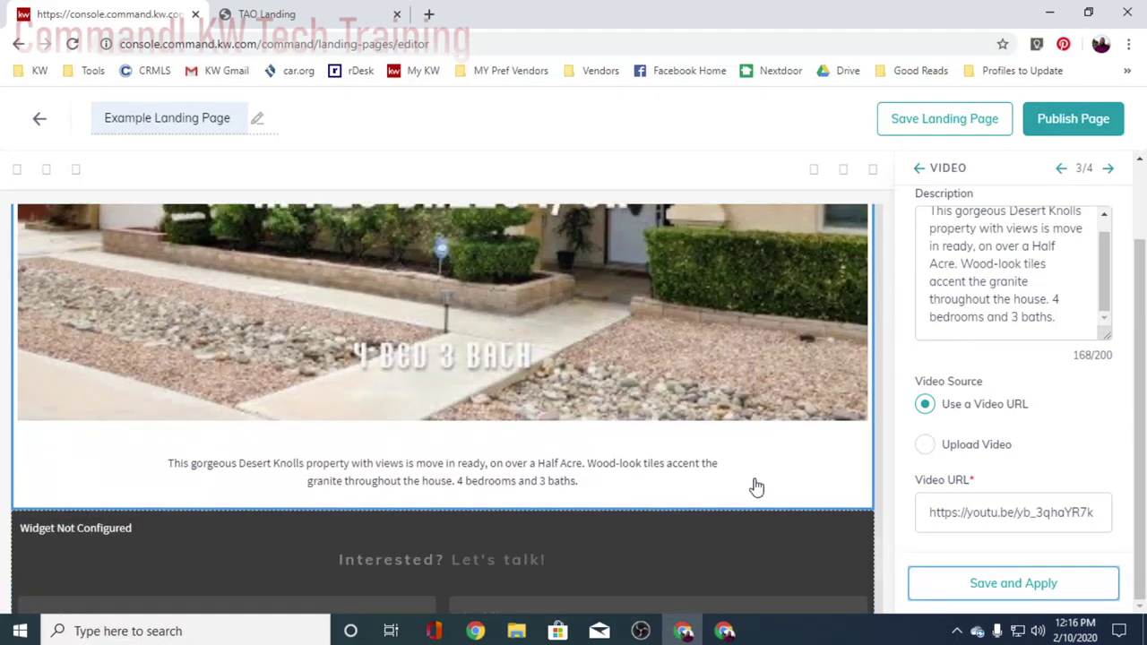
{"action": "scroll", "coordinate": [756, 486], "scroll_direction": "down", "scroll_amount": 1}
{"action": "scroll", "coordinate": [448, 374], "scroll_direction": "up", "scroll_amount": 5}
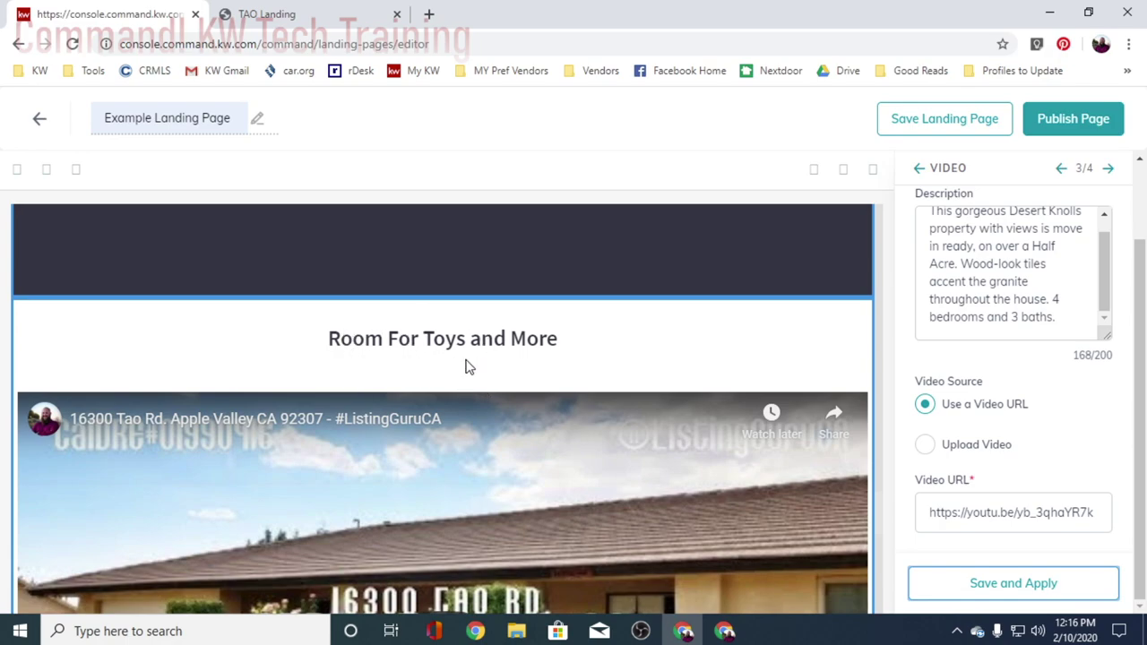
{"action": "scroll", "coordinate": [550, 364], "scroll_direction": "down", "scroll_amount": 5}
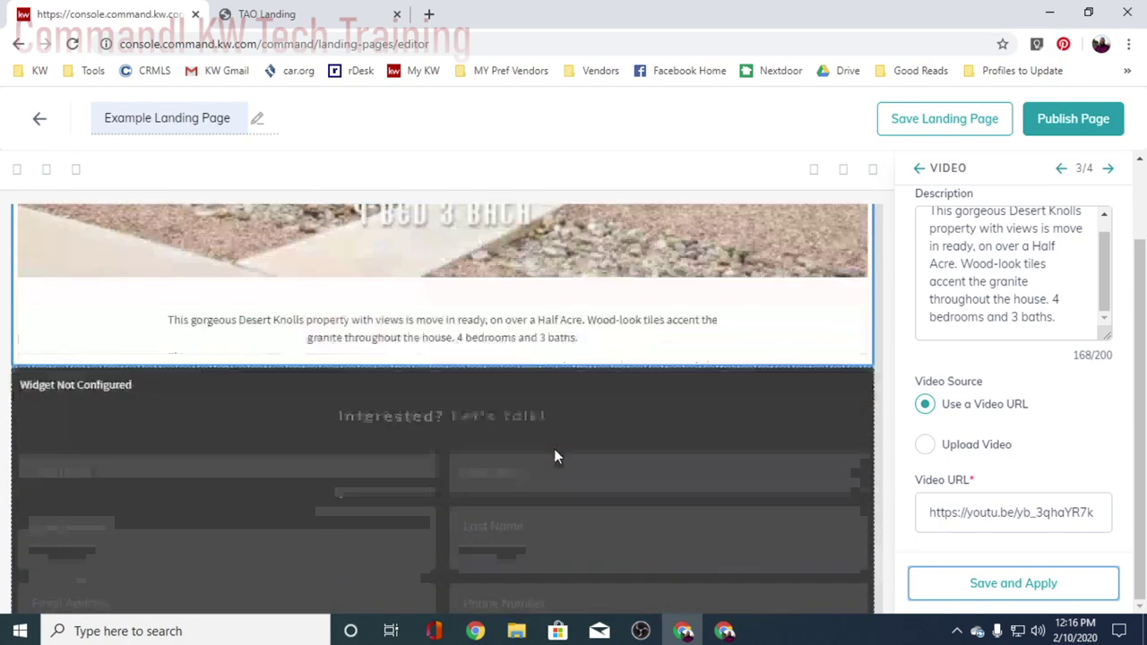
{"action": "scroll", "coordinate": [592, 439], "scroll_direction": "down", "scroll_amount": 2}
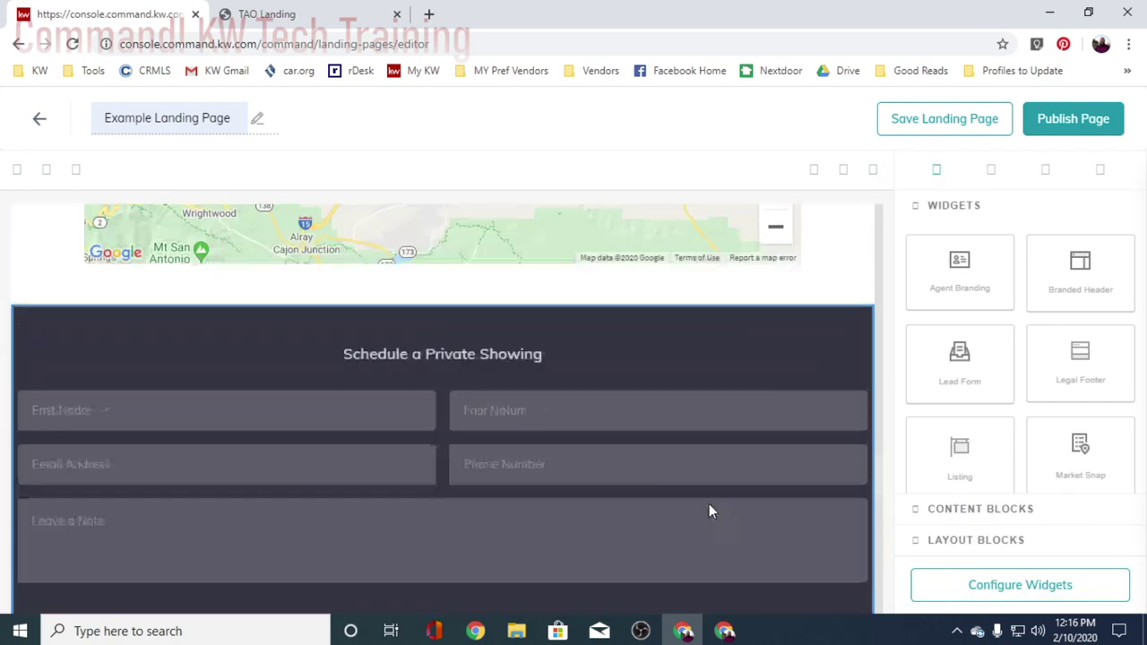
{"action": "scroll", "coordinate": [709, 505], "scroll_direction": "up", "scroll_amount": 2}
{"action": "scroll", "coordinate": [710, 507], "scroll_direction": "down", "scroll_amount": 5}
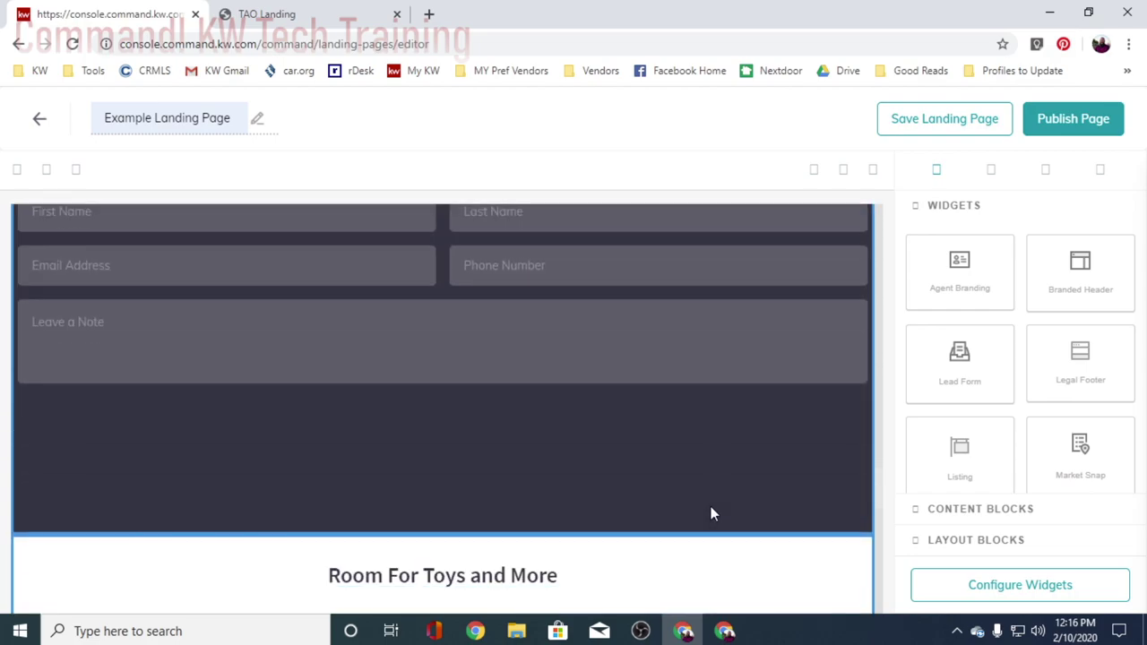
{"action": "scroll", "coordinate": [711, 506], "scroll_direction": "down", "scroll_amount": 2}
{"action": "scroll", "coordinate": [769, 499], "scroll_direction": "down", "scroll_amount": 3}
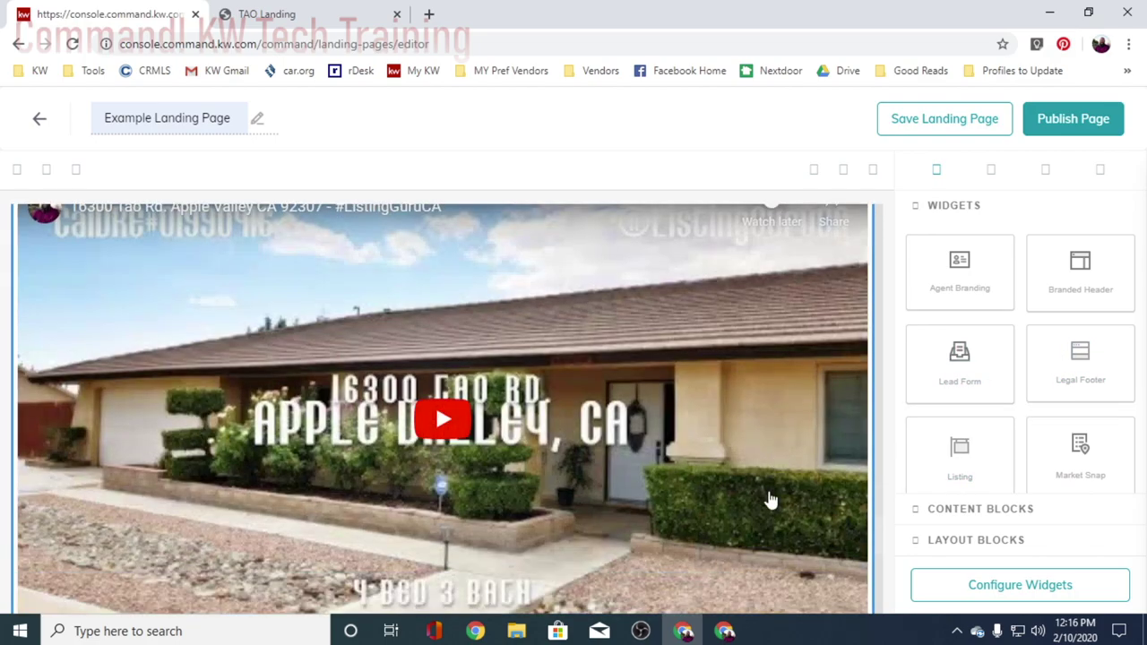
{"action": "scroll", "coordinate": [769, 499], "scroll_direction": "down", "scroll_amount": 4}
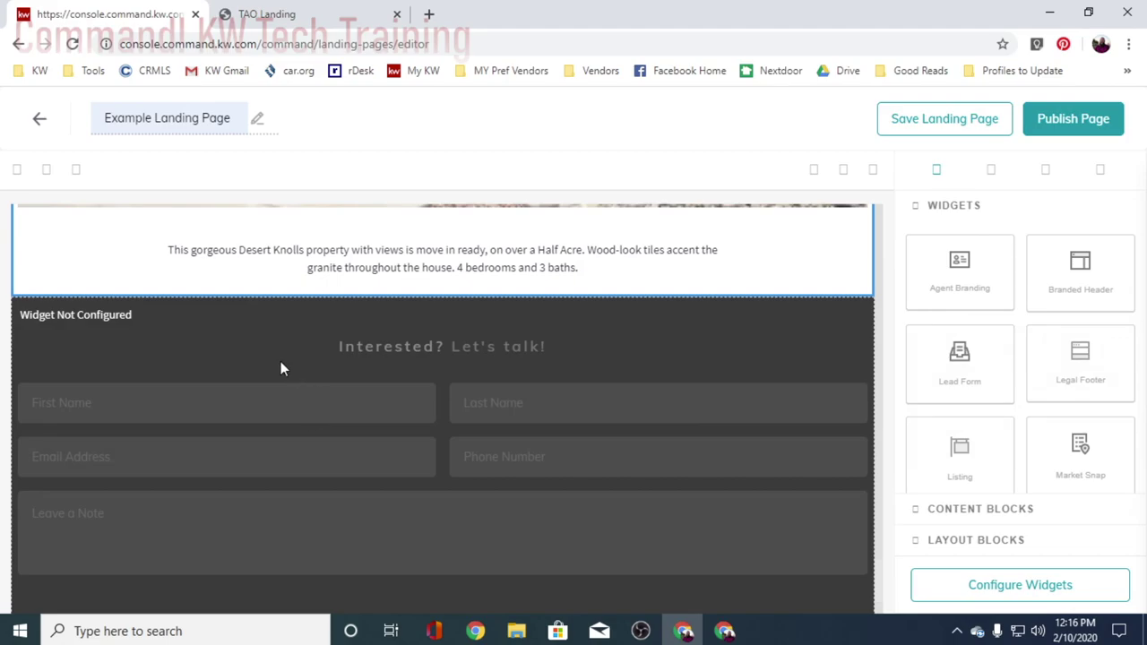
- Publish Example Landing Page and confirm with Yes
{"action": "scroll", "coordinate": [638, 384], "scroll_direction": "down", "scroll_amount": 2}
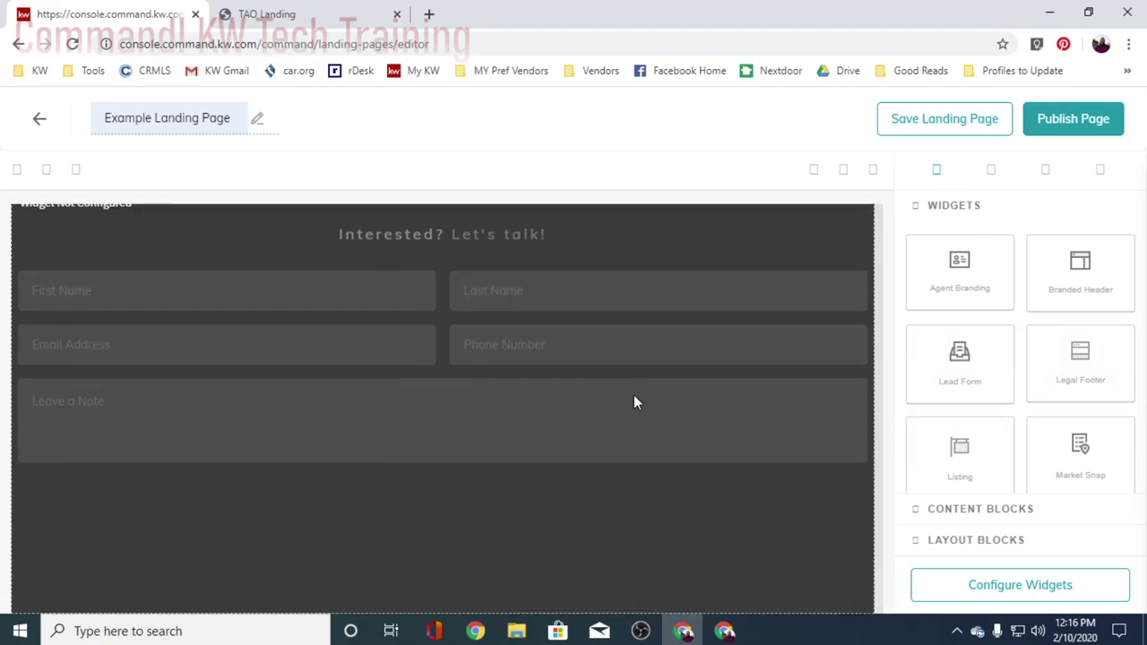
{"action": "scroll", "coordinate": [633, 403], "scroll_direction": "up", "scroll_amount": 4}
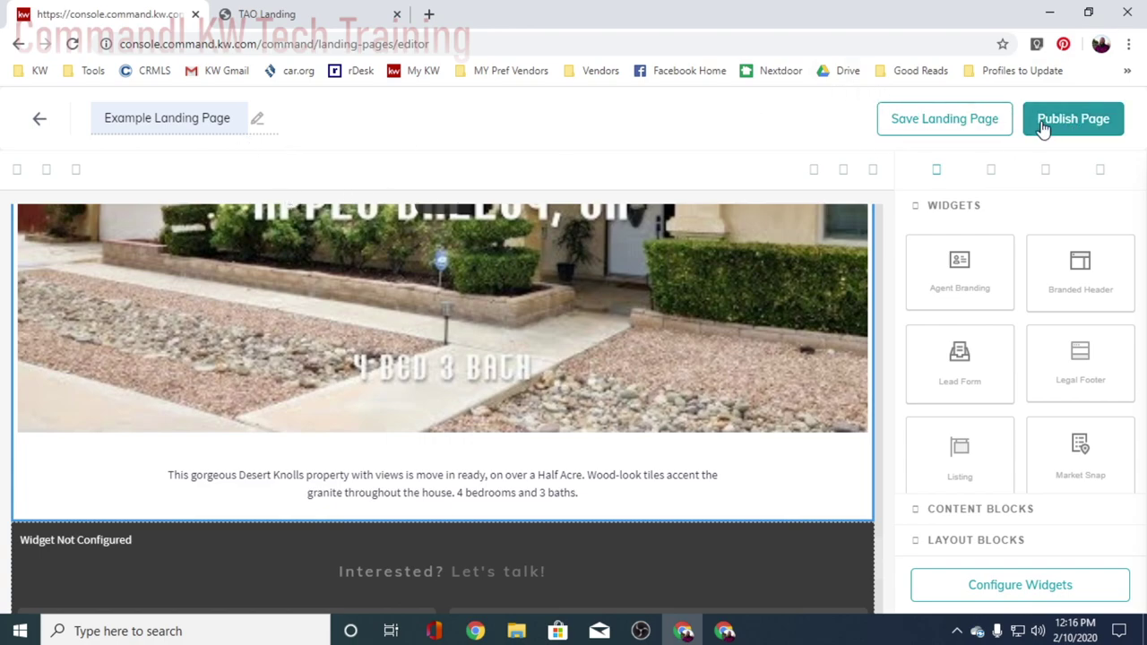
{"action": "left_click", "coordinate": [1076, 117]}
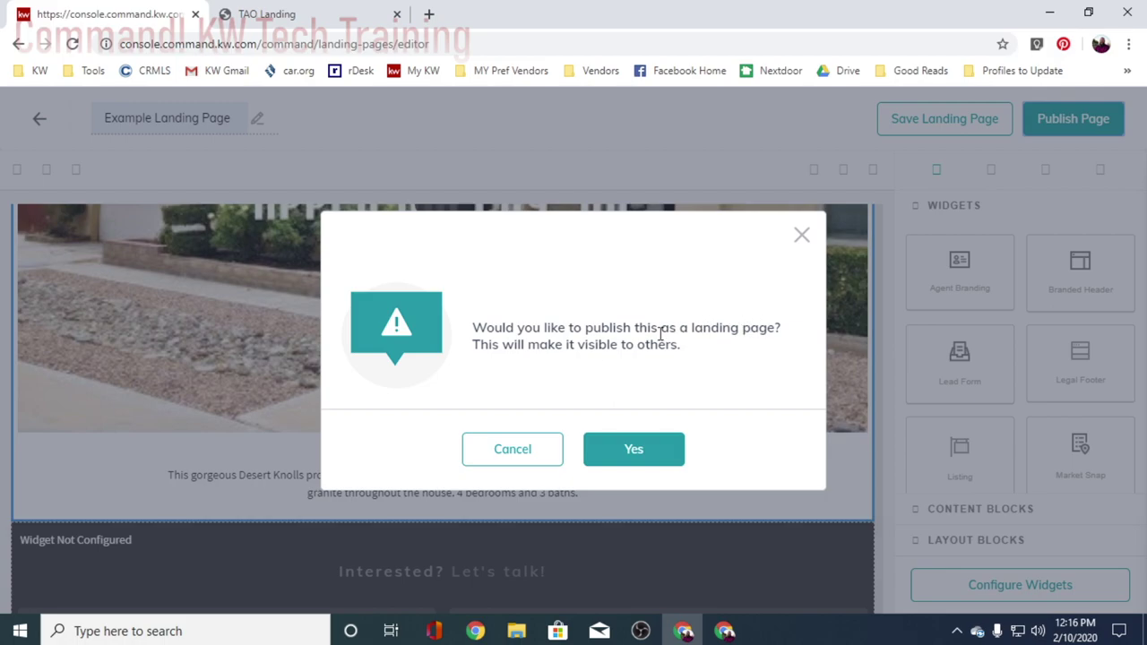
{"action": "left_click", "coordinate": [632, 450]}
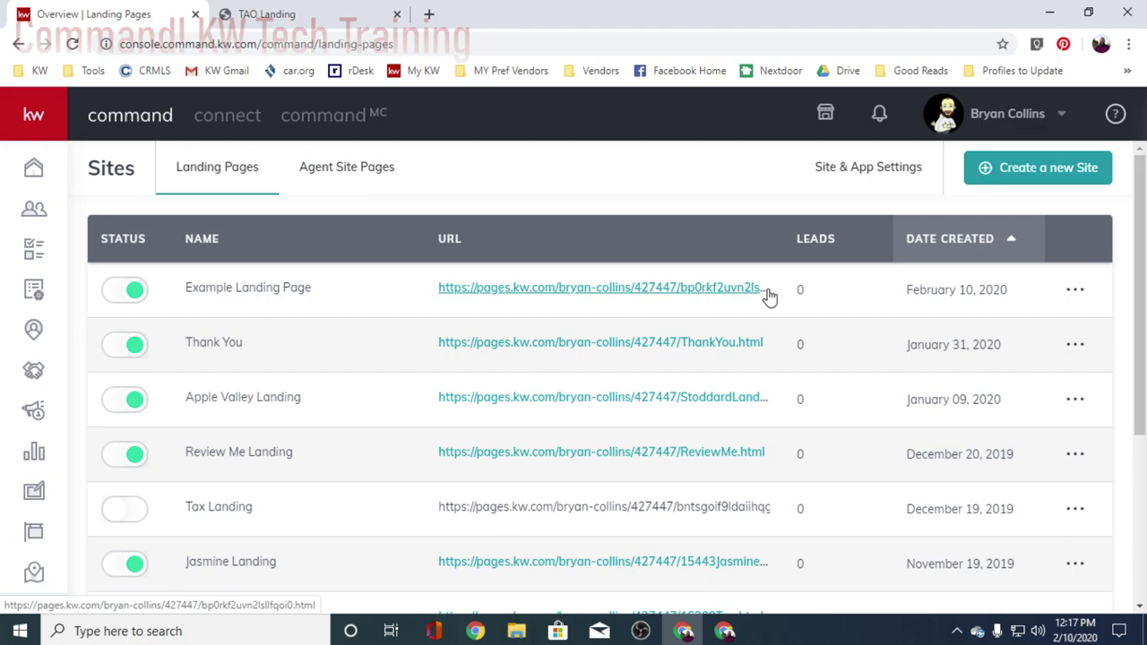
- Replace the page's random URL slug with ExampleLanding and open the live page
{"action": "left_click", "coordinate": [1077, 291]}
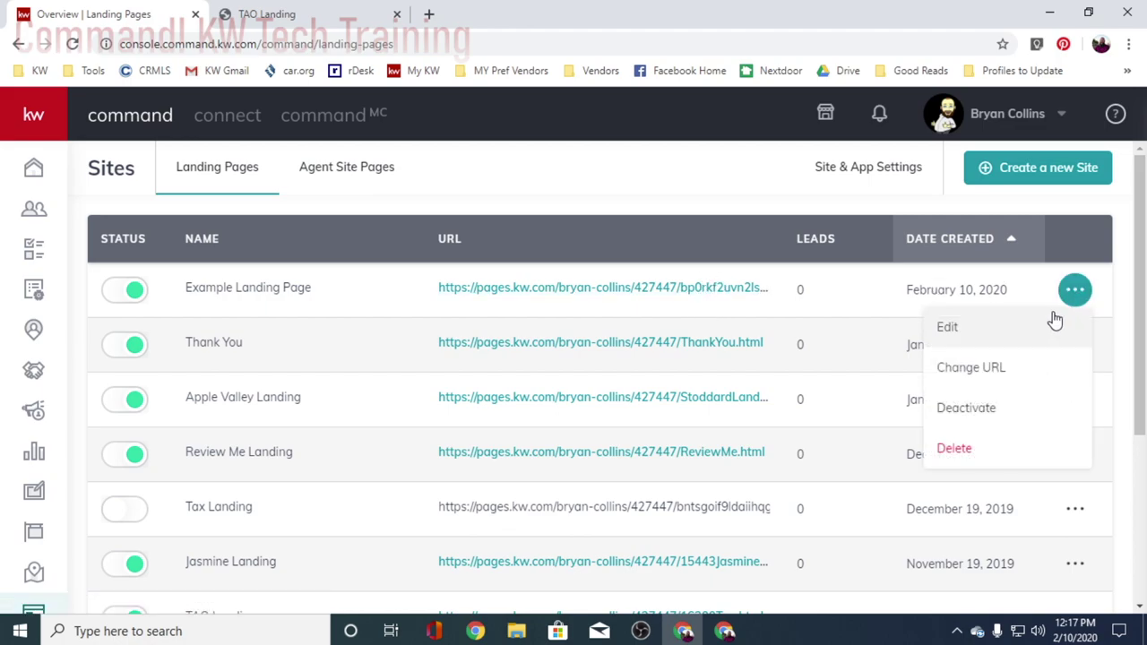
{"action": "left_click", "coordinate": [964, 380]}
{"action": "left_click", "coordinate": [691, 320]}
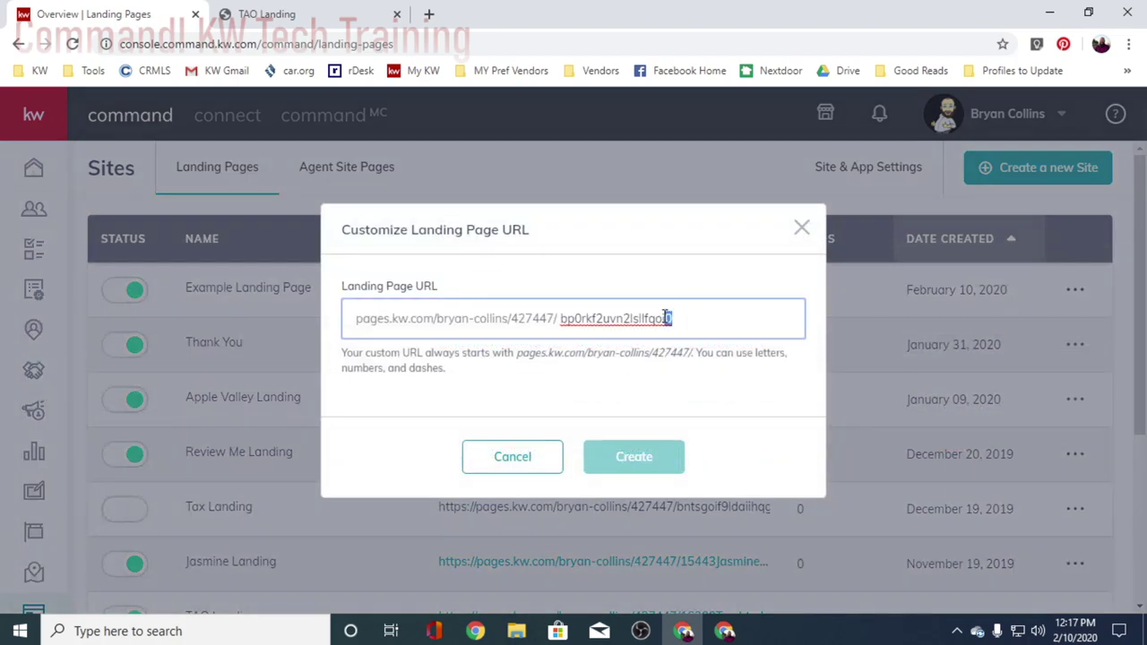
{"action": "left_click_drag", "start_coordinate": [666, 318], "coordinate": [568, 330]}
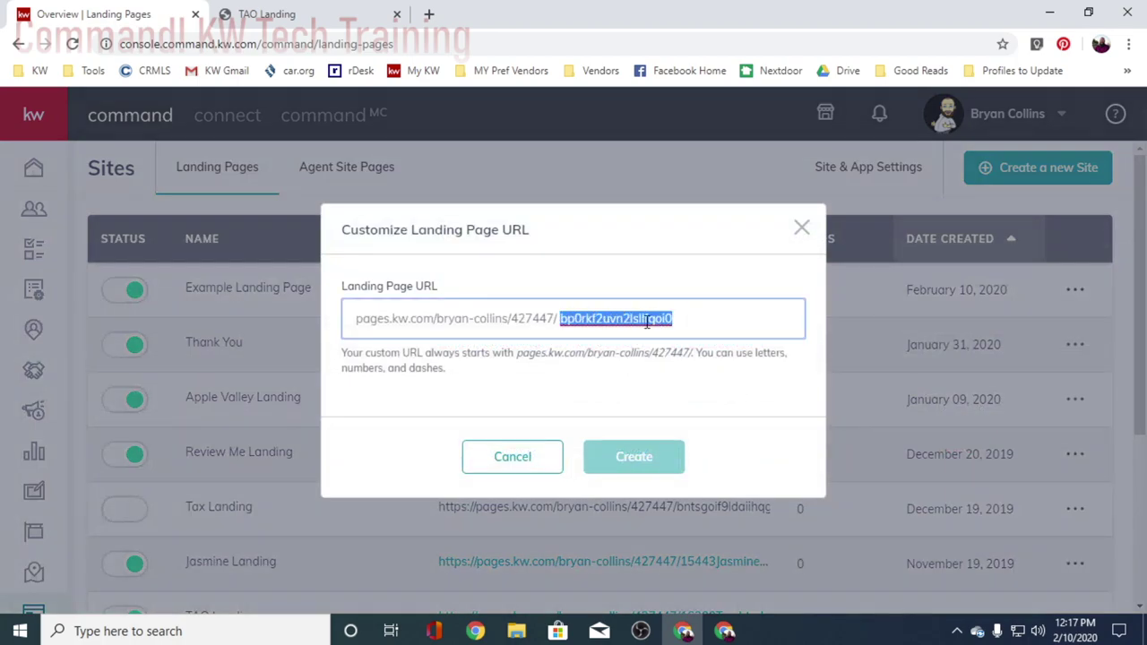
{"action": "type", "text": "ExampleLanding"}
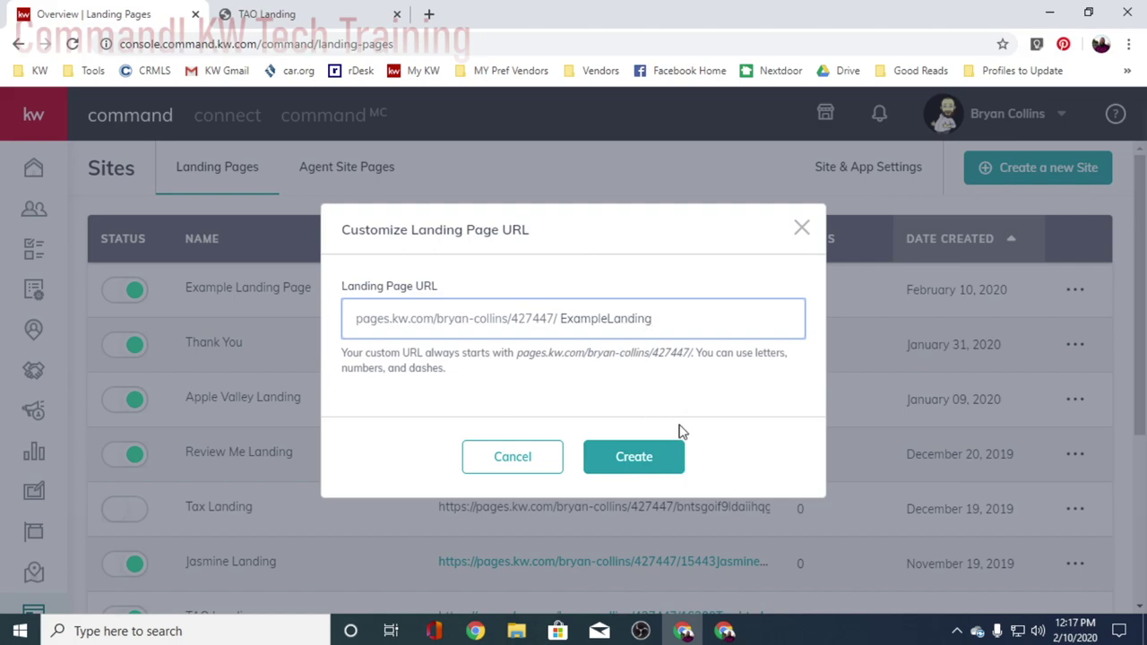
{"action": "left_click", "coordinate": [667, 456]}
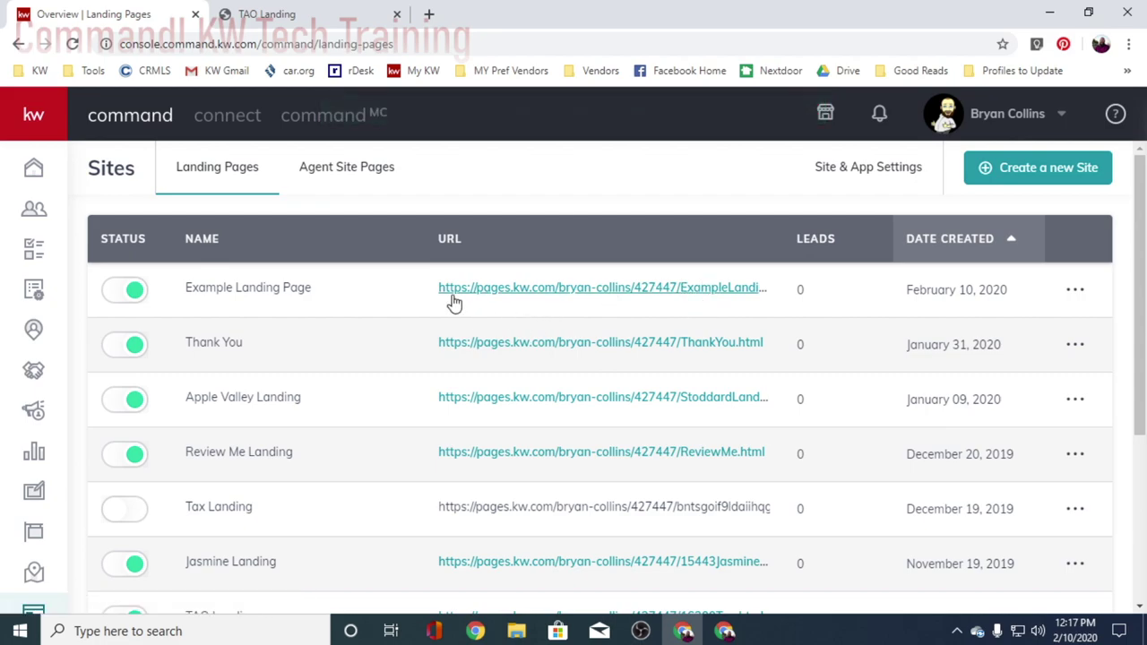
{"action": "left_click", "coordinate": [573, 291]}
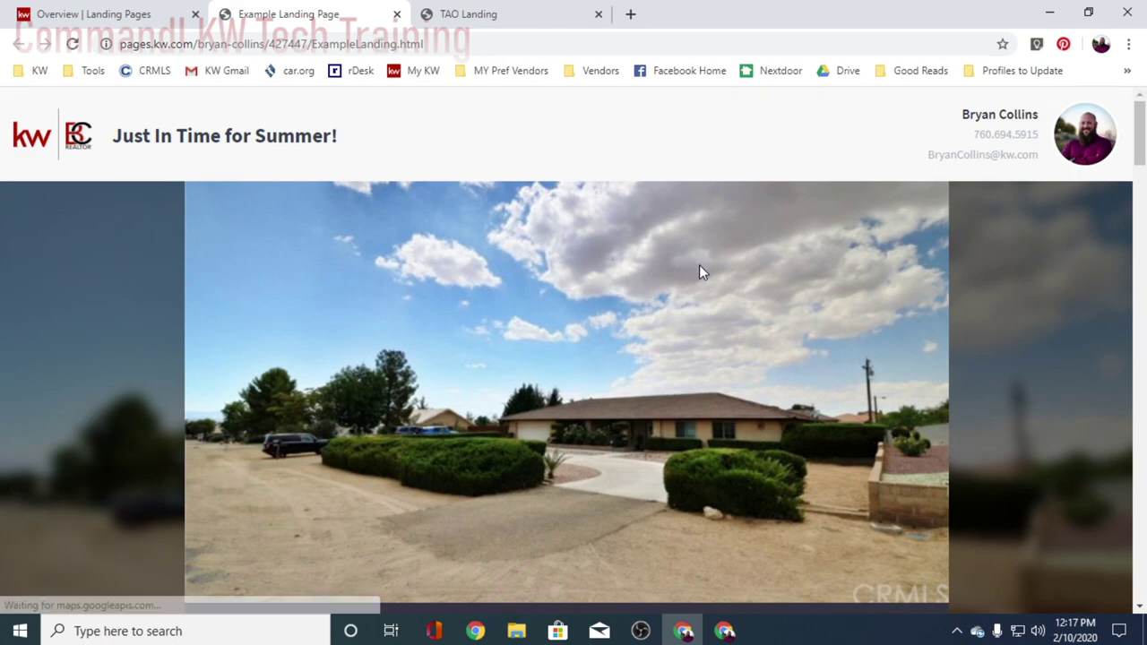
- Scroll the live page to spot the two separate contact forms, then return to the Landing Pages list
{"action": "scroll", "coordinate": [699, 271], "scroll_direction": "down", "scroll_amount": 4}
{"action": "scroll", "coordinate": [704, 273], "scroll_direction": "down", "scroll_amount": 6}
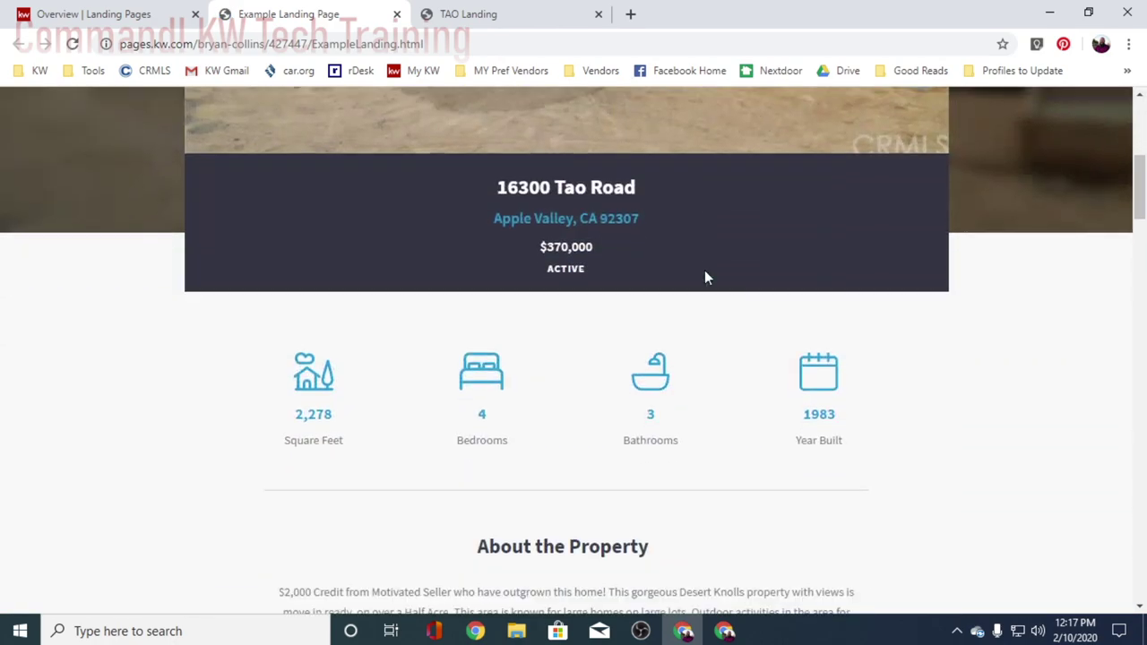
{"action": "scroll", "coordinate": [705, 270], "scroll_direction": "down", "scroll_amount": 10}
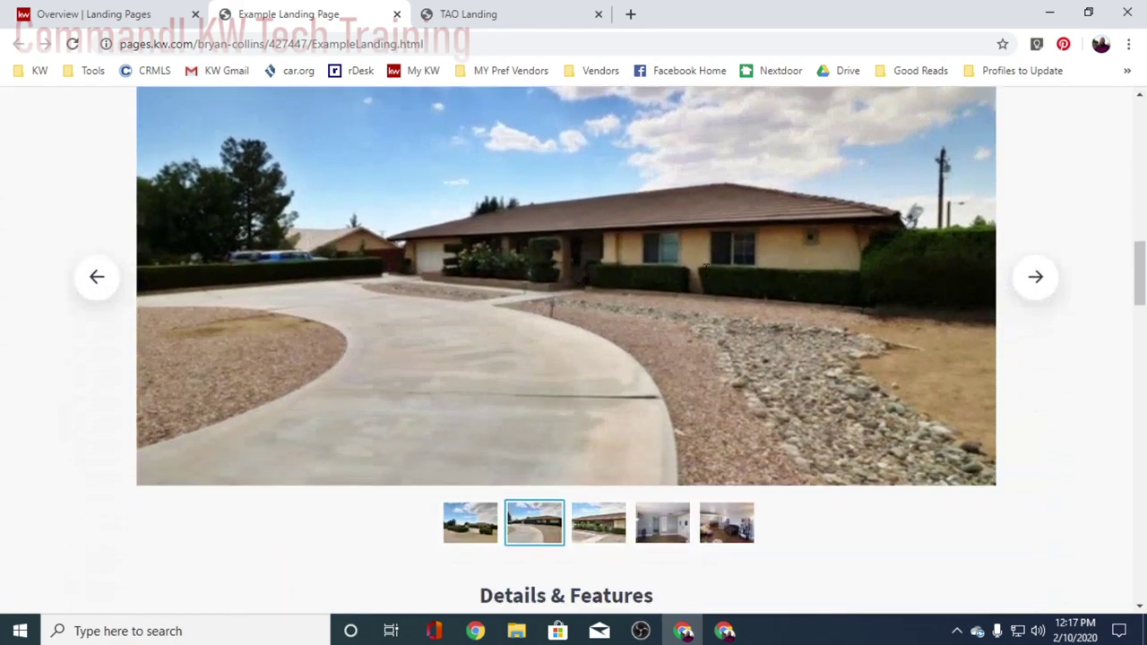
{"action": "scroll", "coordinate": [1027, 323], "scroll_direction": "down", "scroll_amount": 9}
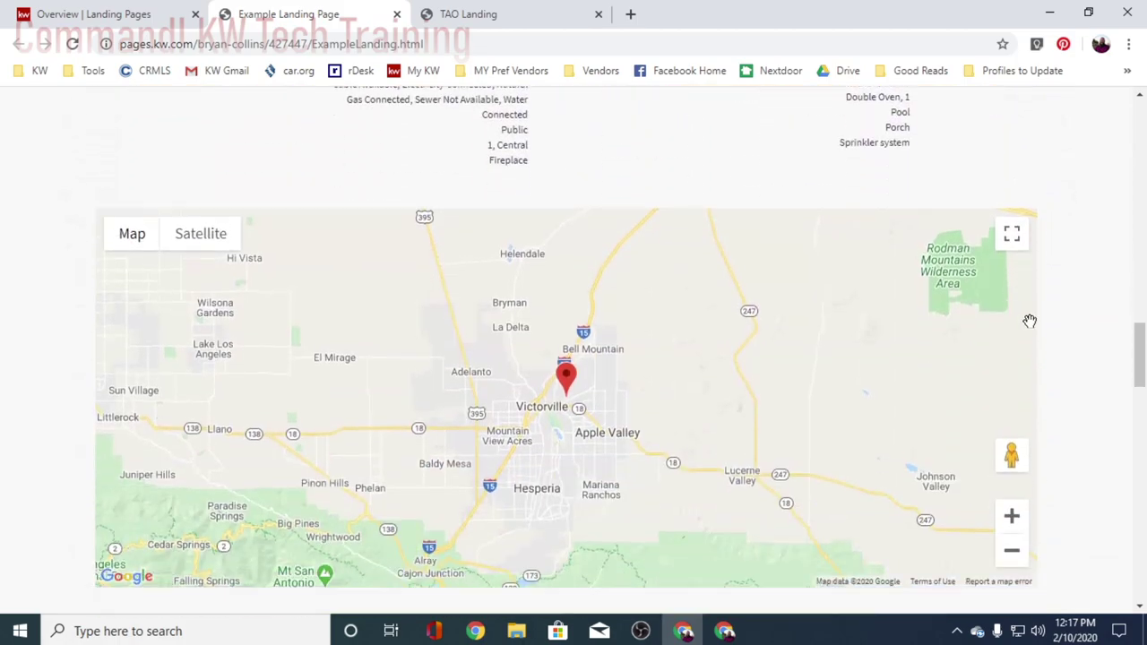
{"action": "scroll", "coordinate": [1076, 339], "scroll_direction": "down", "scroll_amount": 1}
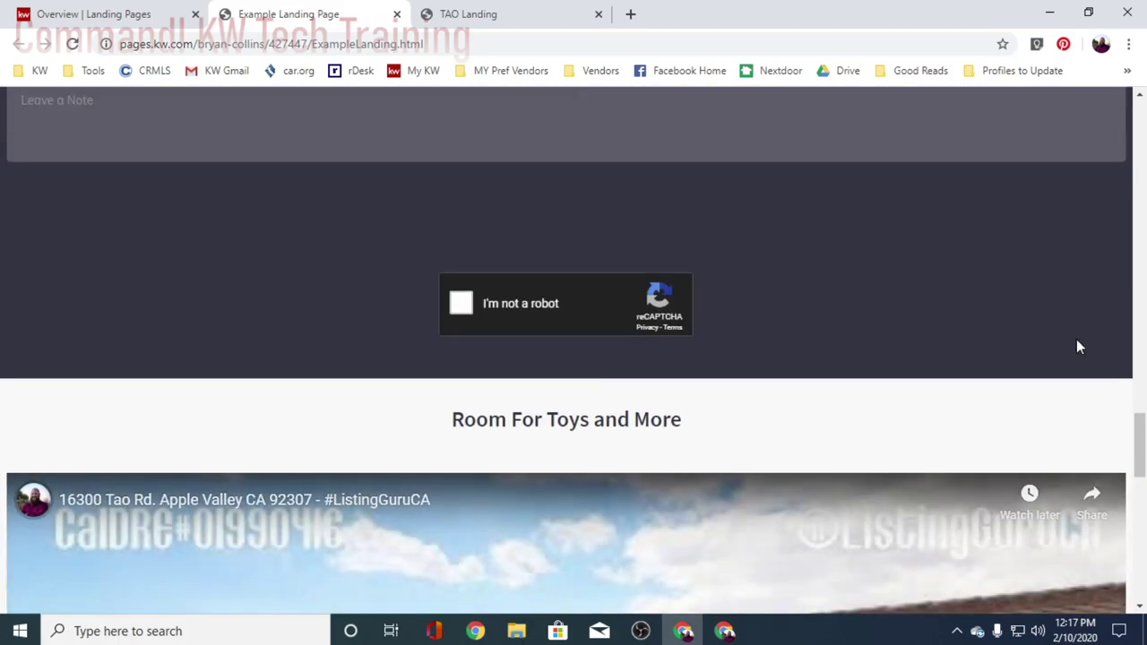
{"action": "scroll", "coordinate": [1076, 339], "scroll_direction": "down", "scroll_amount": 8}
{"action": "scroll", "coordinate": [1076, 339], "scroll_direction": "down", "scroll_amount": 3}
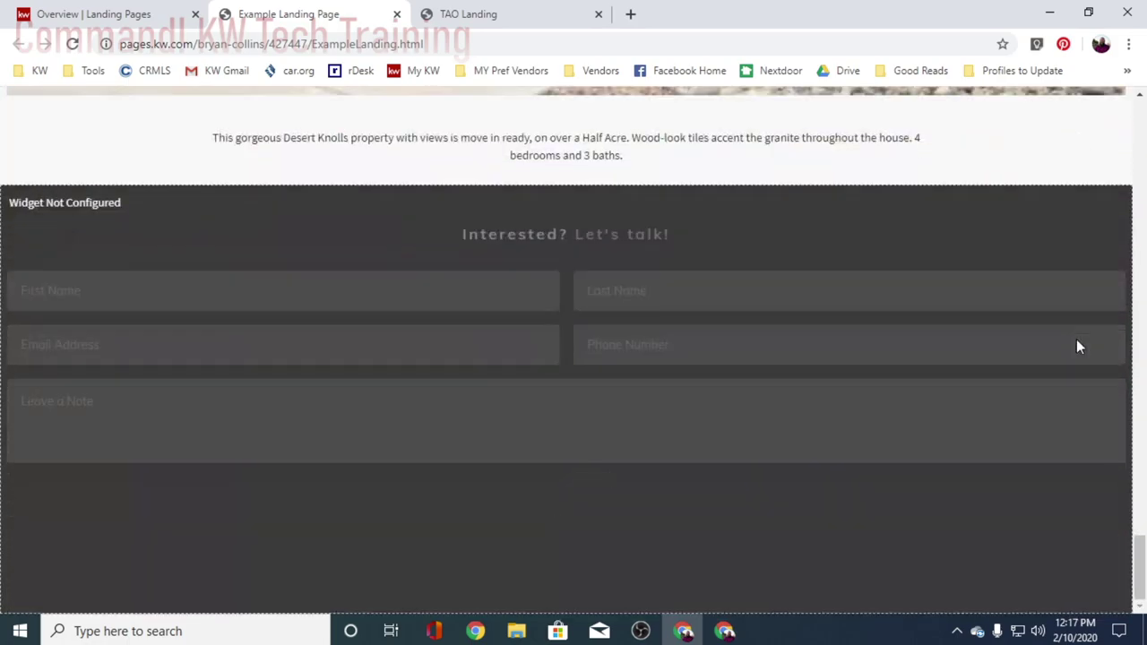
{"action": "scroll", "coordinate": [1076, 338], "scroll_direction": "up", "scroll_amount": 3}
{"action": "scroll", "coordinate": [1077, 339], "scroll_direction": "down", "scroll_amount": 5}
{"action": "scroll", "coordinate": [1075, 342], "scroll_direction": "up", "scroll_amount": 10}
{"action": "scroll", "coordinate": [1077, 350], "scroll_direction": "up", "scroll_amount": 15}
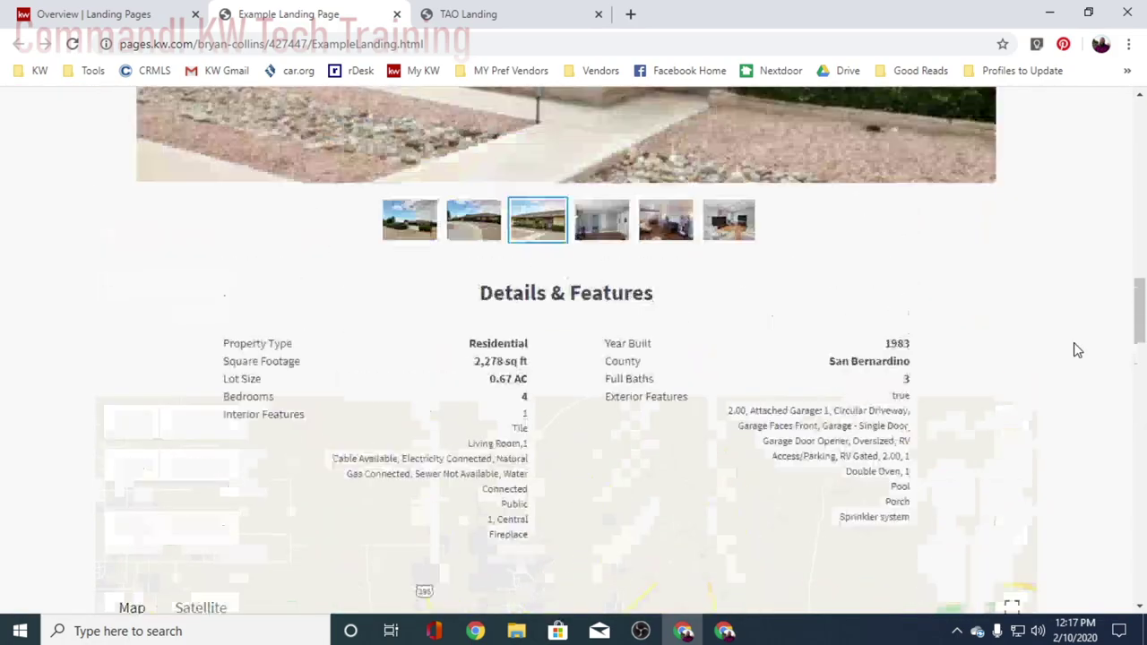
{"action": "scroll", "coordinate": [1076, 350], "scroll_direction": "up", "scroll_amount": 1}
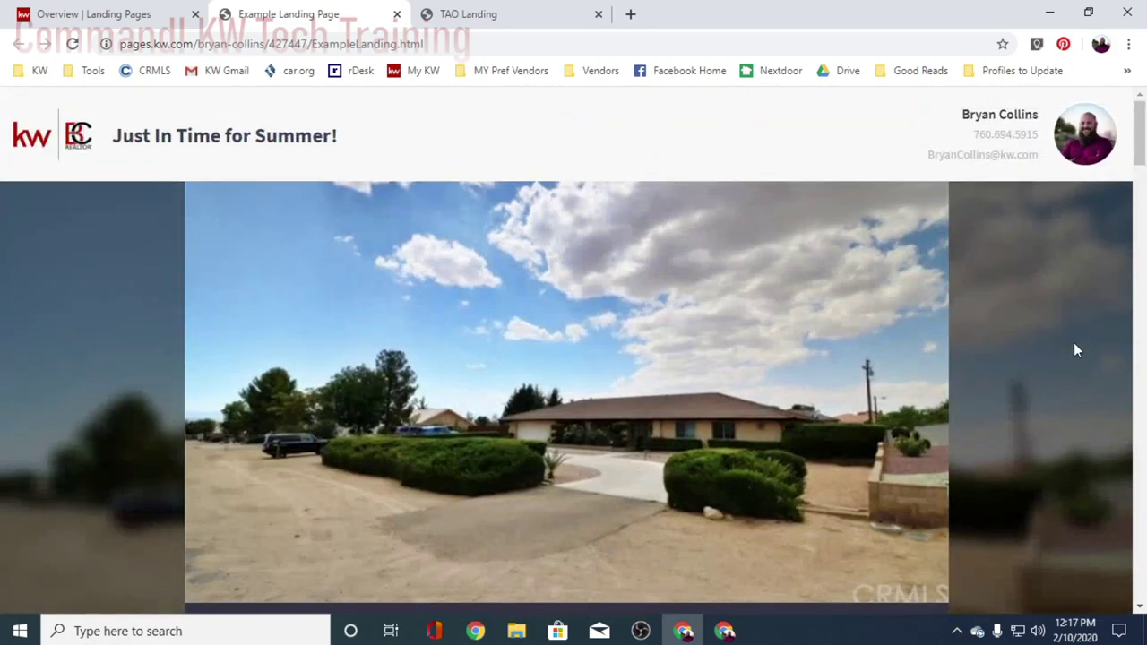
{"action": "scroll", "coordinate": [1058, 354], "scroll_direction": "down", "scroll_amount": 8}
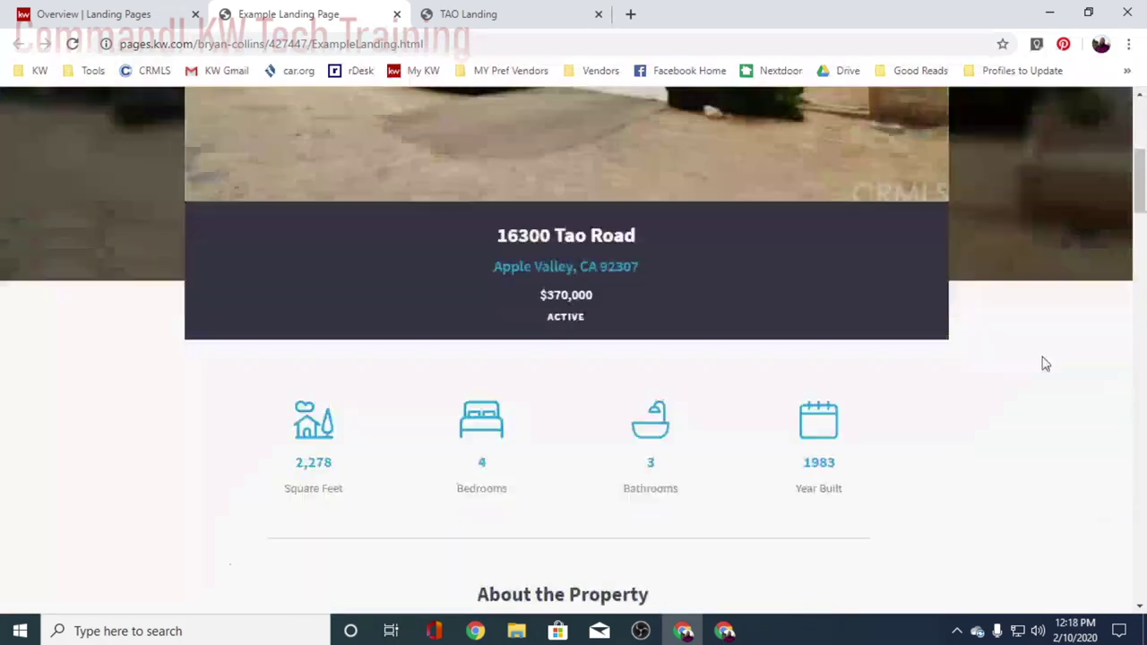
{"action": "scroll", "coordinate": [1044, 365], "scroll_direction": "down", "scroll_amount": 12}
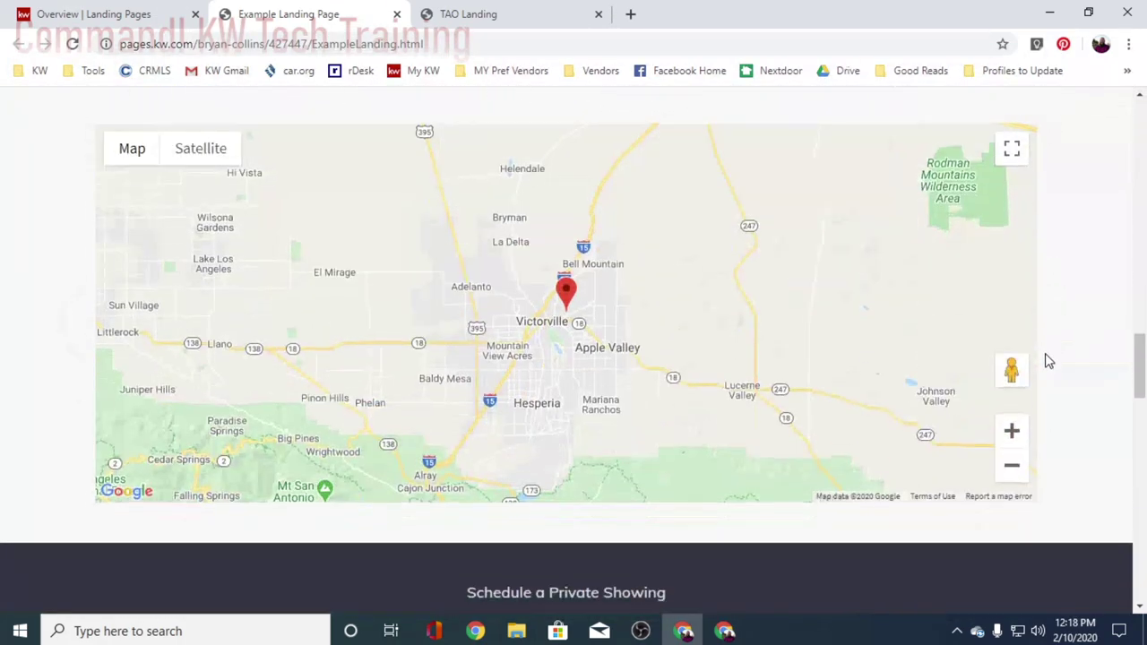
{"action": "scroll", "coordinate": [1053, 377], "scroll_direction": "down", "scroll_amount": 4}
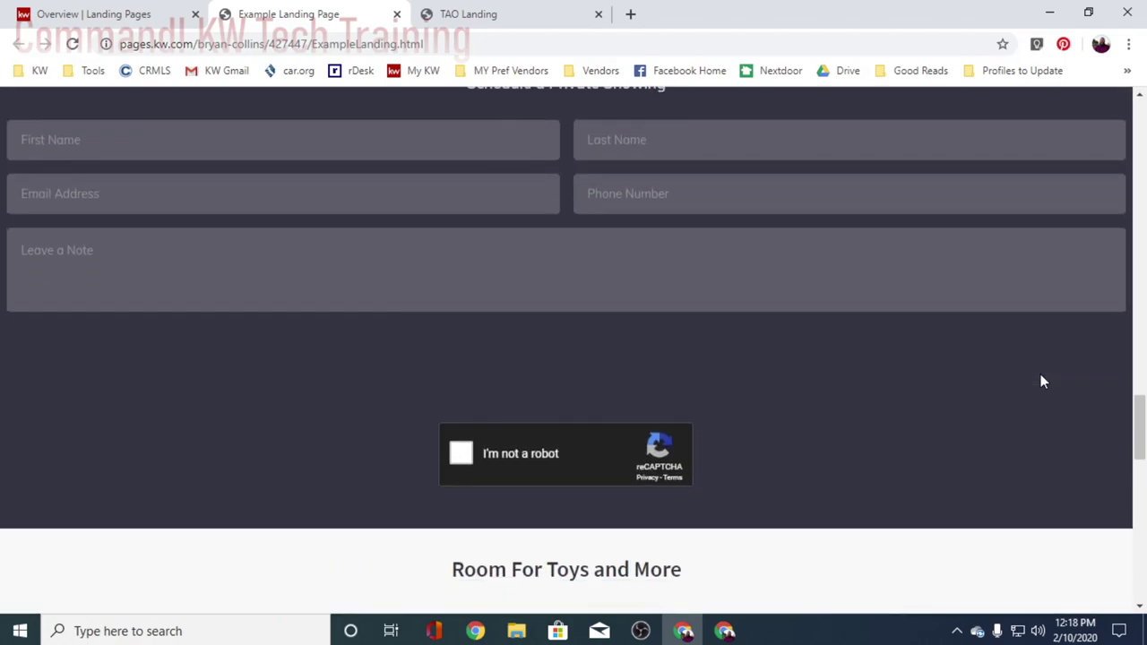
{"action": "scroll", "coordinate": [1040, 381], "scroll_direction": "down", "scroll_amount": 9}
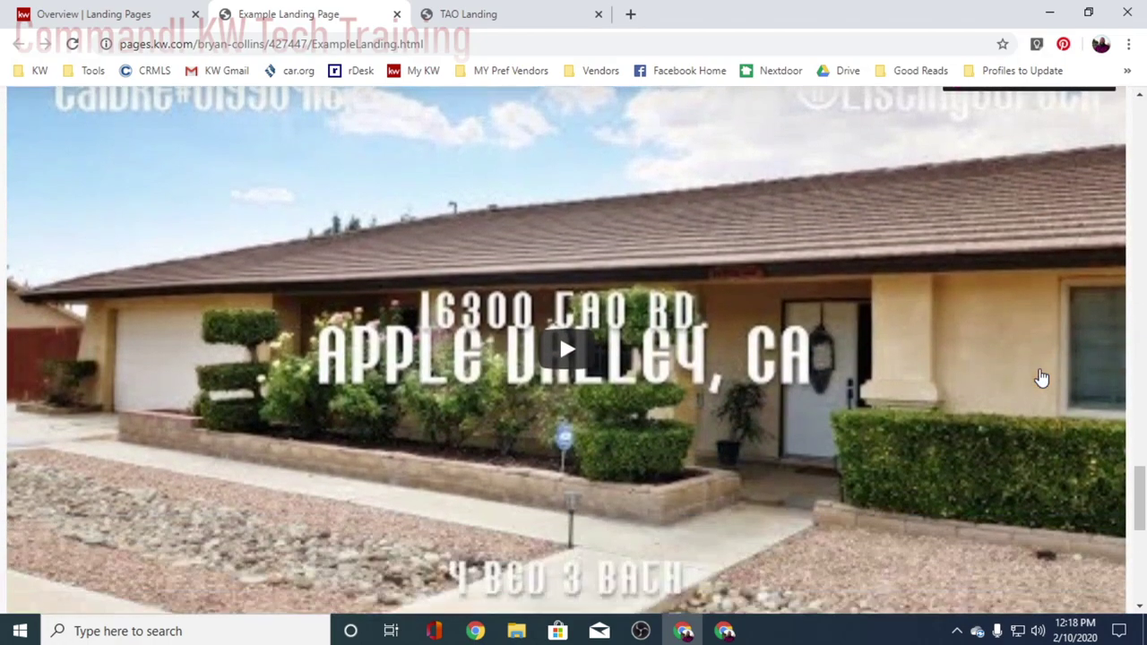
{"action": "scroll", "coordinate": [1042, 378], "scroll_direction": "down", "scroll_amount": 4}
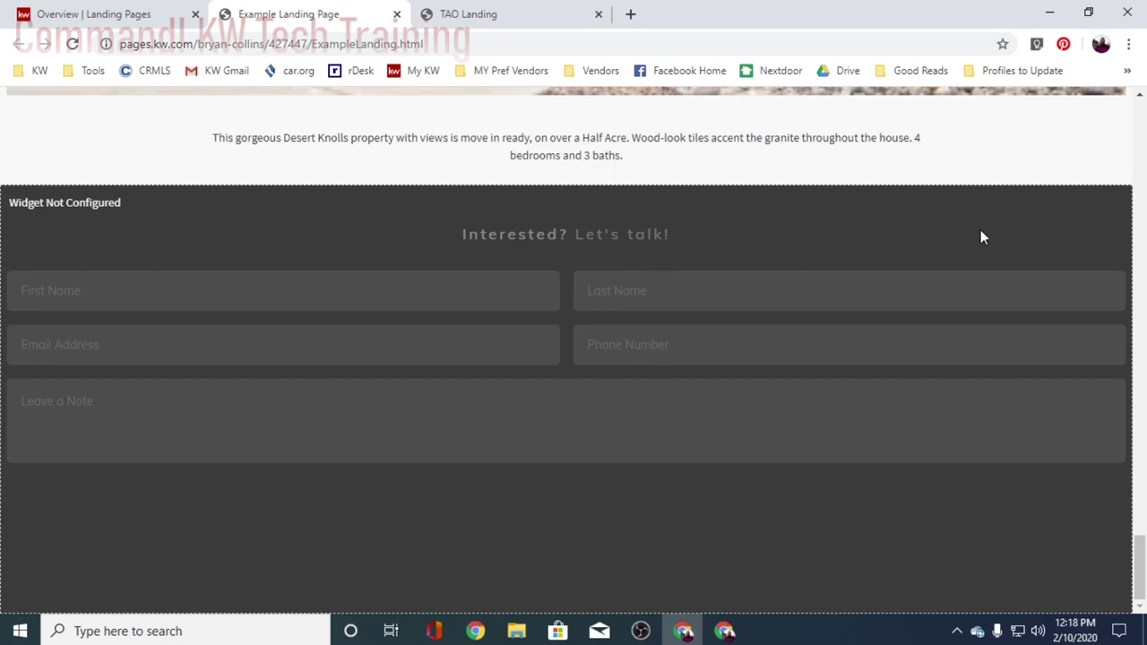
{"action": "left_click", "coordinate": [81, 13]}
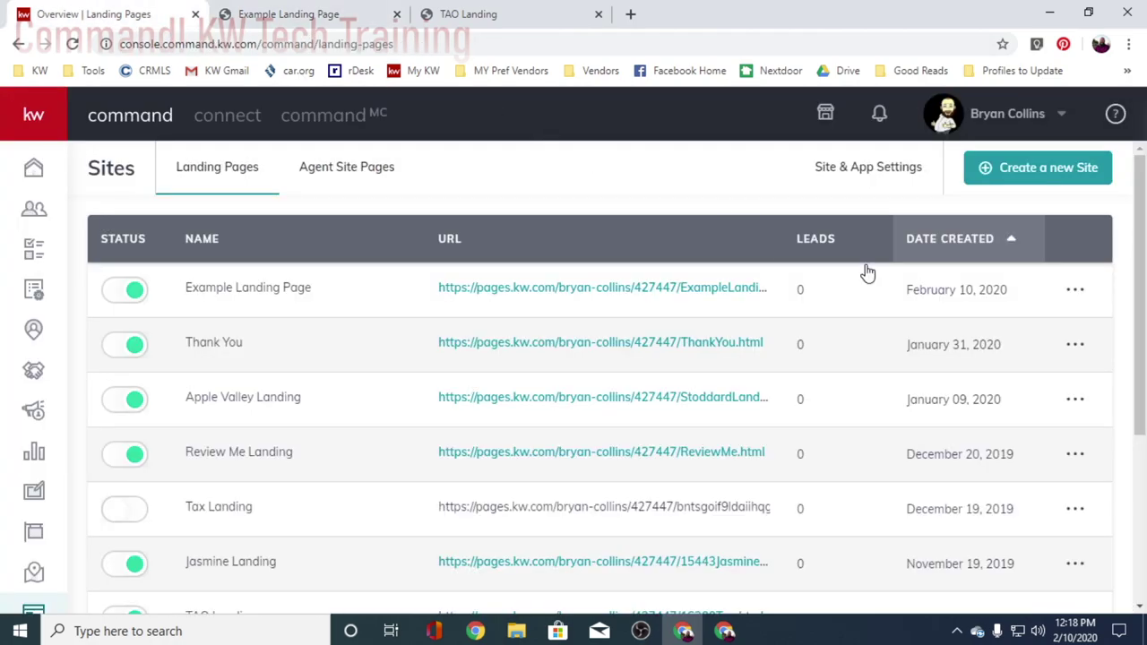
- Delete the duplicate Lead Form widget from Example Landing Page and republish it
{"action": "left_click", "coordinate": [1075, 290]}
{"action": "left_click", "coordinate": [961, 331]}
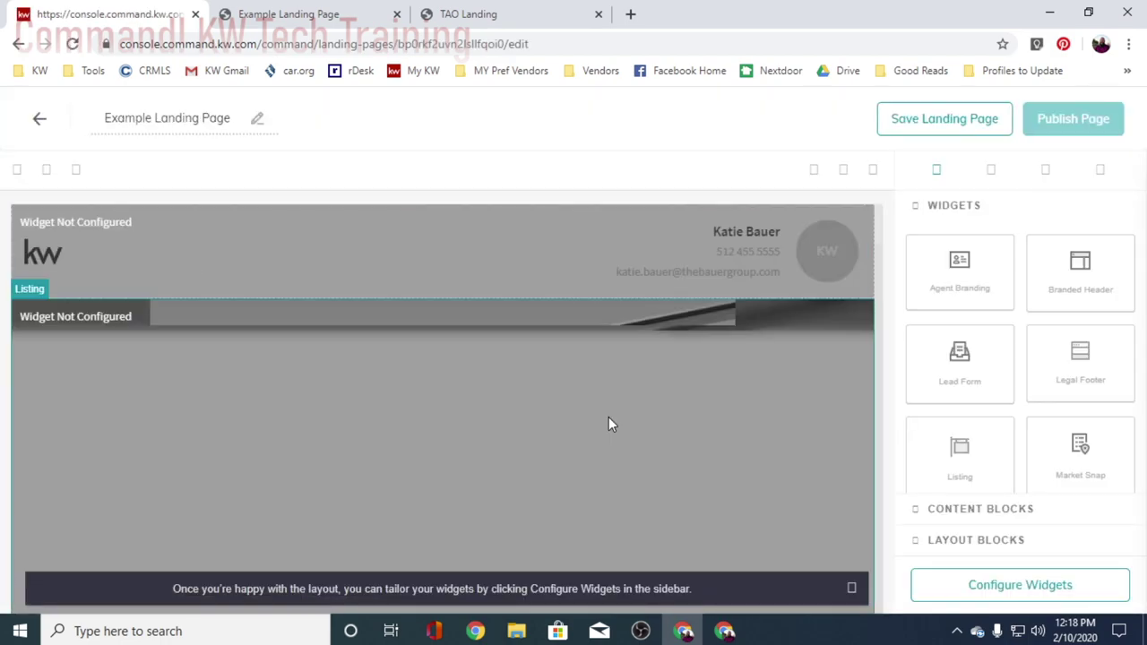
{"action": "scroll", "coordinate": [605, 417], "scroll_direction": "down", "scroll_amount": 5}
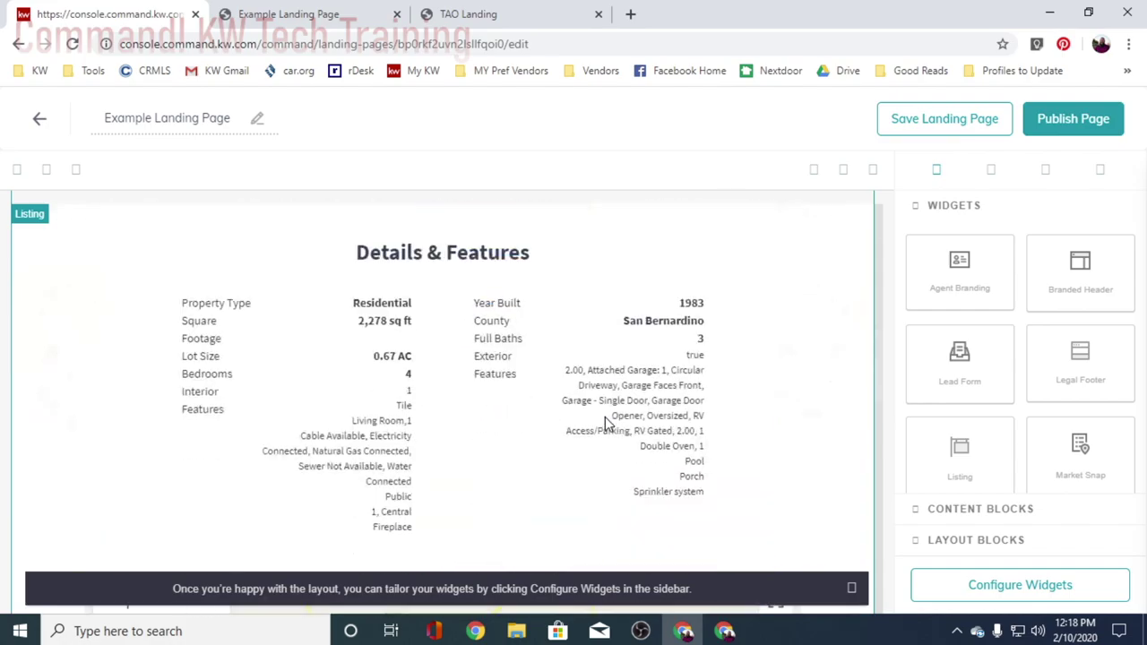
{"action": "scroll", "coordinate": [605, 417], "scroll_direction": "down", "scroll_amount": 15}
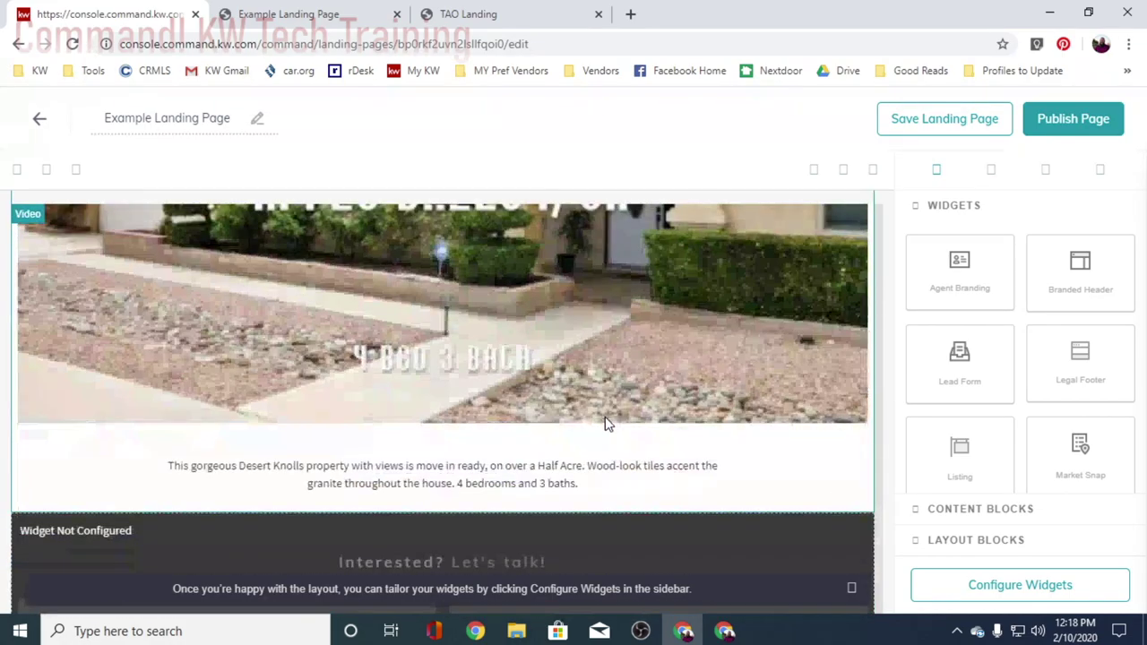
{"action": "scroll", "coordinate": [605, 423], "scroll_direction": "down", "scroll_amount": 4}
{"action": "scroll", "coordinate": [601, 418], "scroll_direction": "up", "scroll_amount": 3}
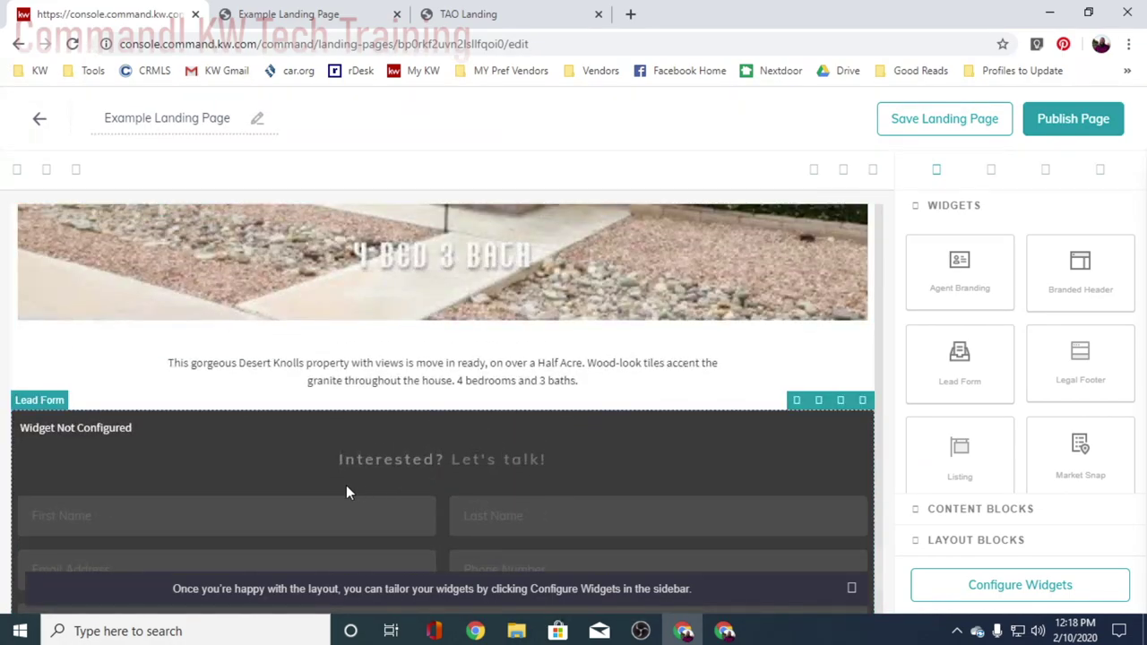
{"action": "left_click", "coordinate": [863, 401]}
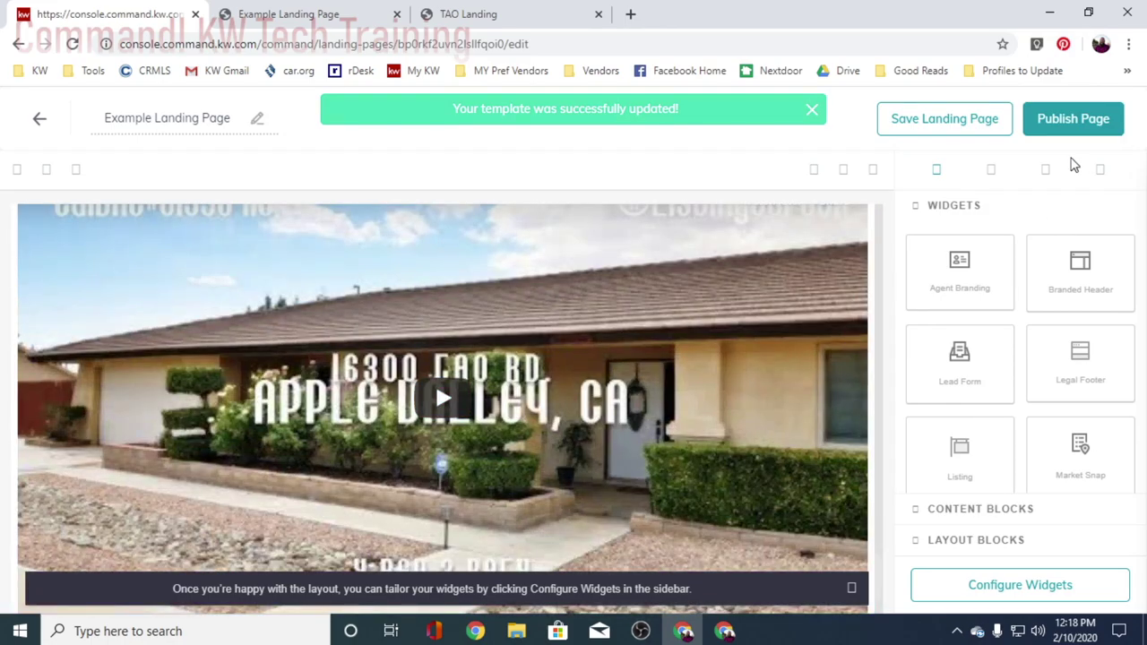
{"action": "left_click", "coordinate": [1050, 118]}
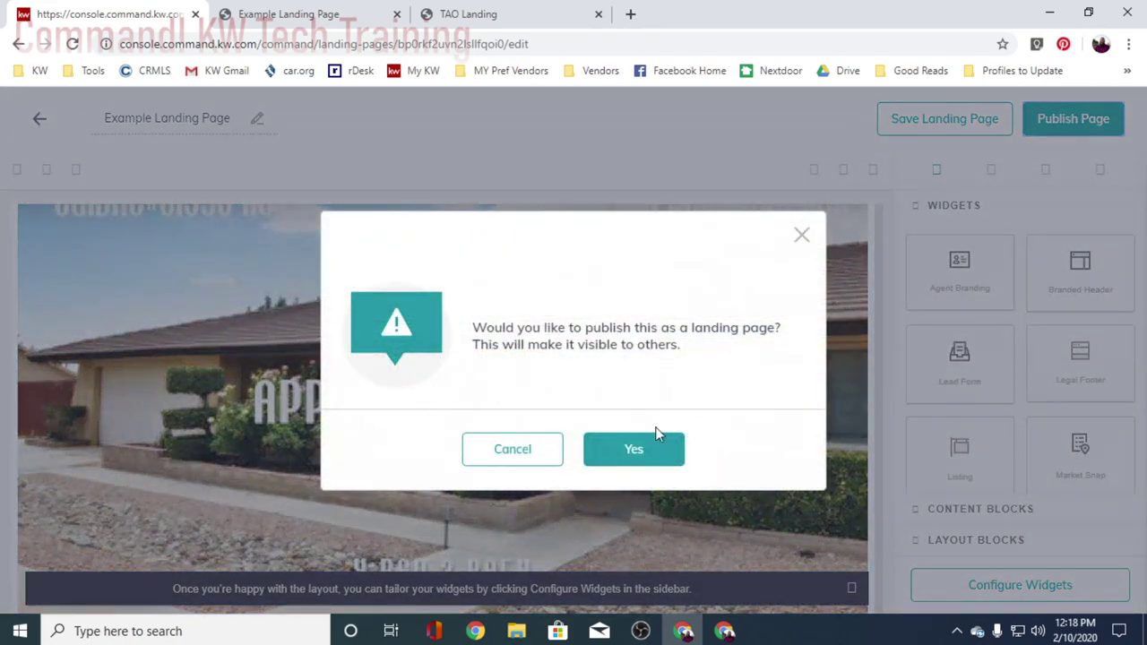
{"action": "left_click", "coordinate": [653, 446]}
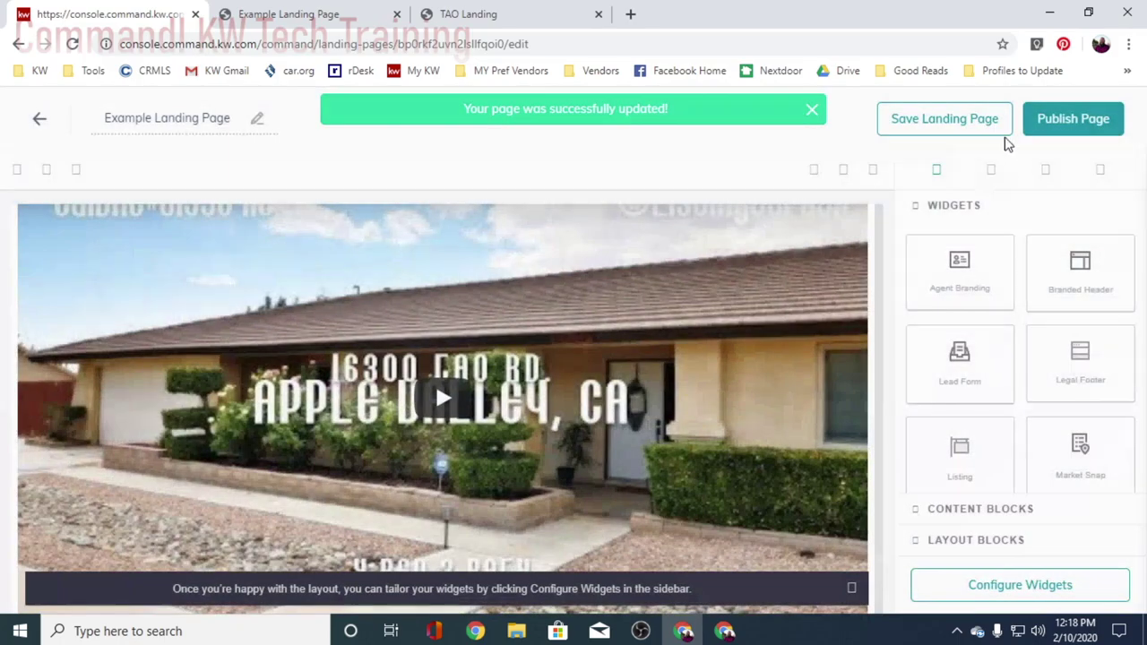
- Save the landing page and close the outdated Example Landing Page and TAO Landing tabs
{"action": "left_click", "coordinate": [926, 131]}
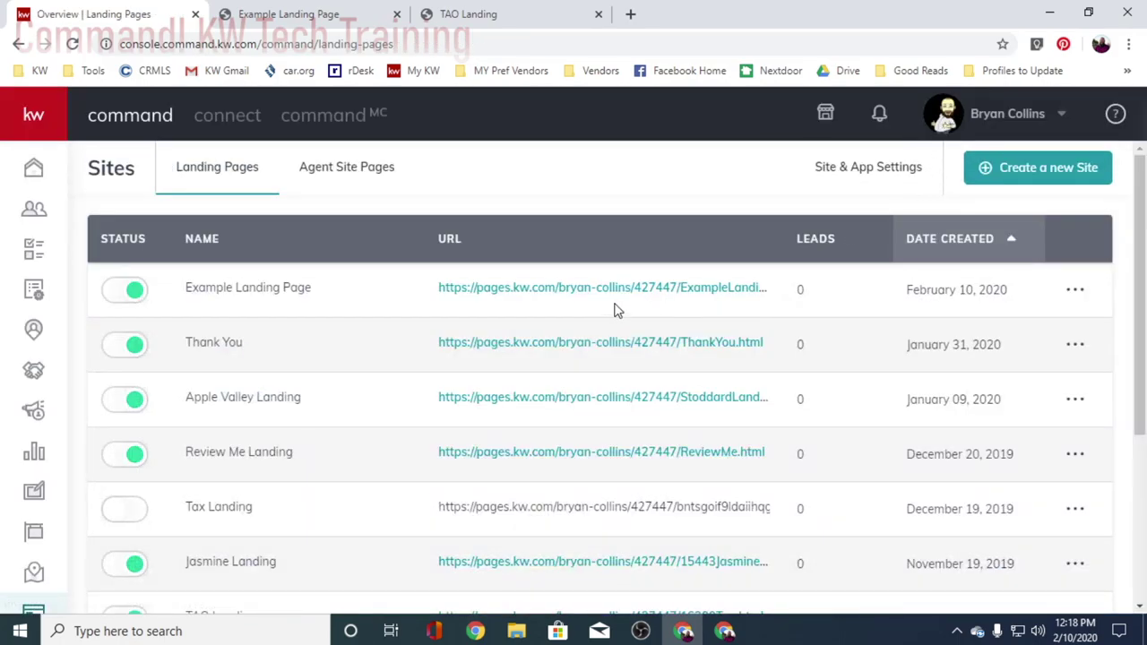
{"action": "left_click", "coordinate": [397, 15]}
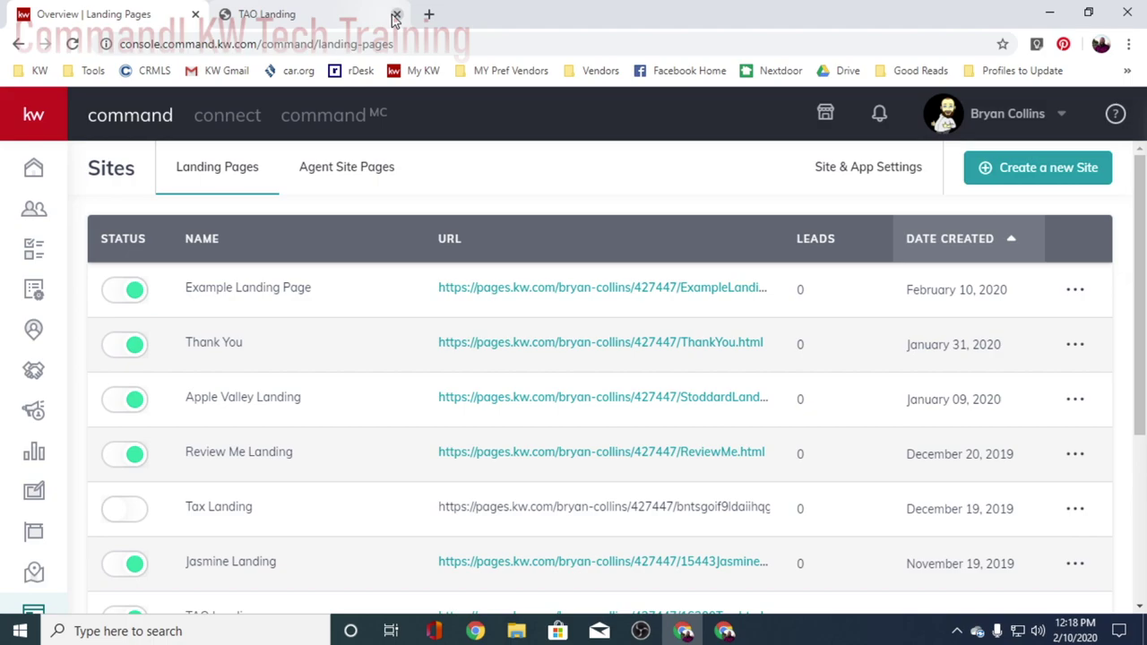
{"action": "left_click", "coordinate": [397, 14]}
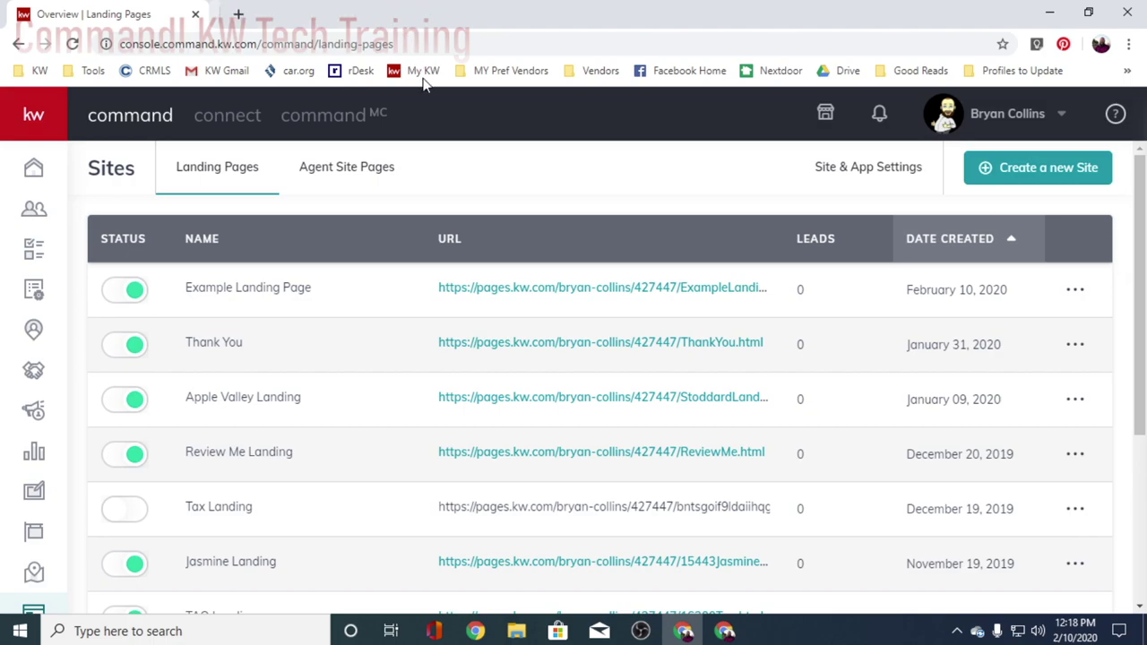
- Open the live Example Landing Page from the Sites list and scroll through it
{"action": "left_click", "coordinate": [570, 289]}
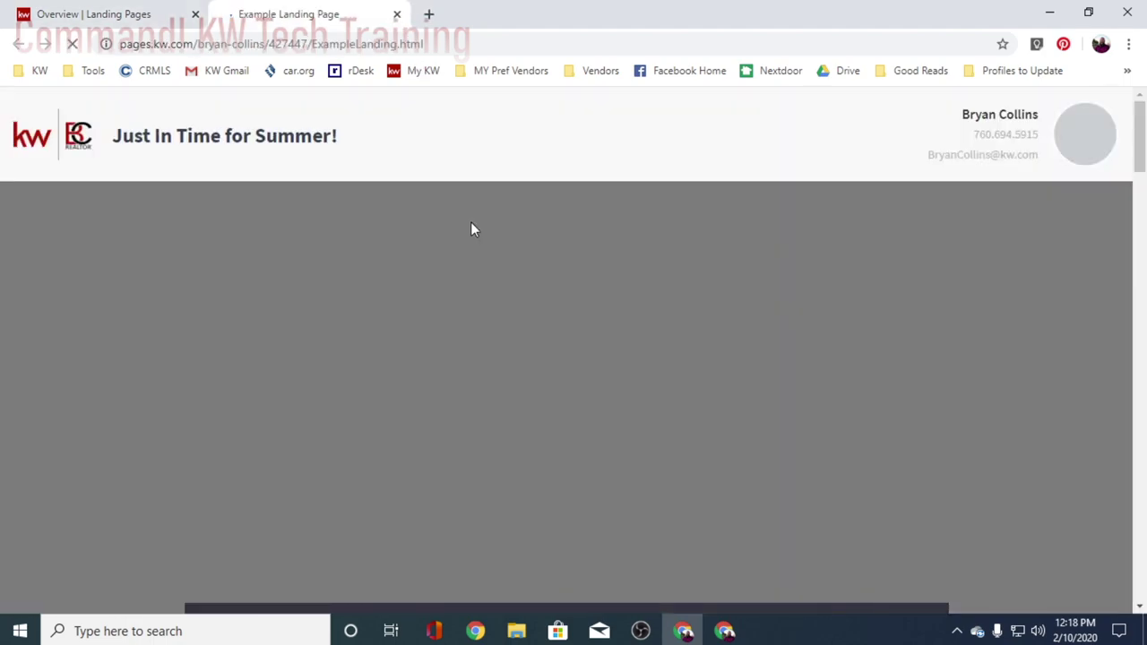
{"action": "scroll", "coordinate": [562, 310], "scroll_direction": "down", "scroll_amount": 8}
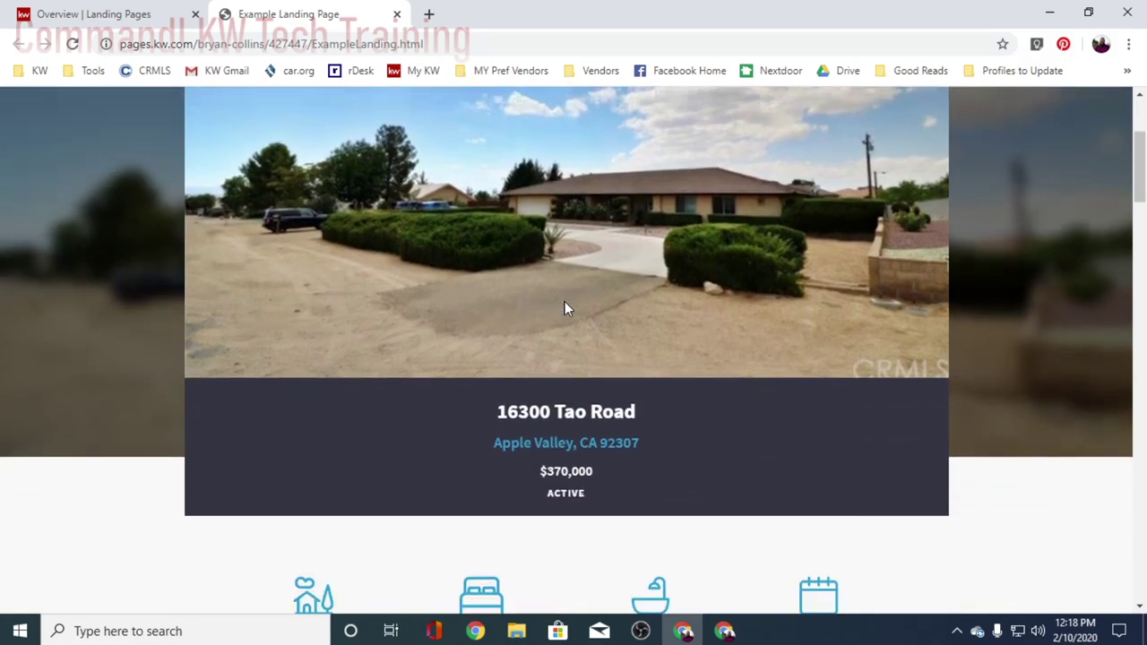
{"action": "scroll", "coordinate": [563, 311], "scroll_direction": "down", "scroll_amount": 15}
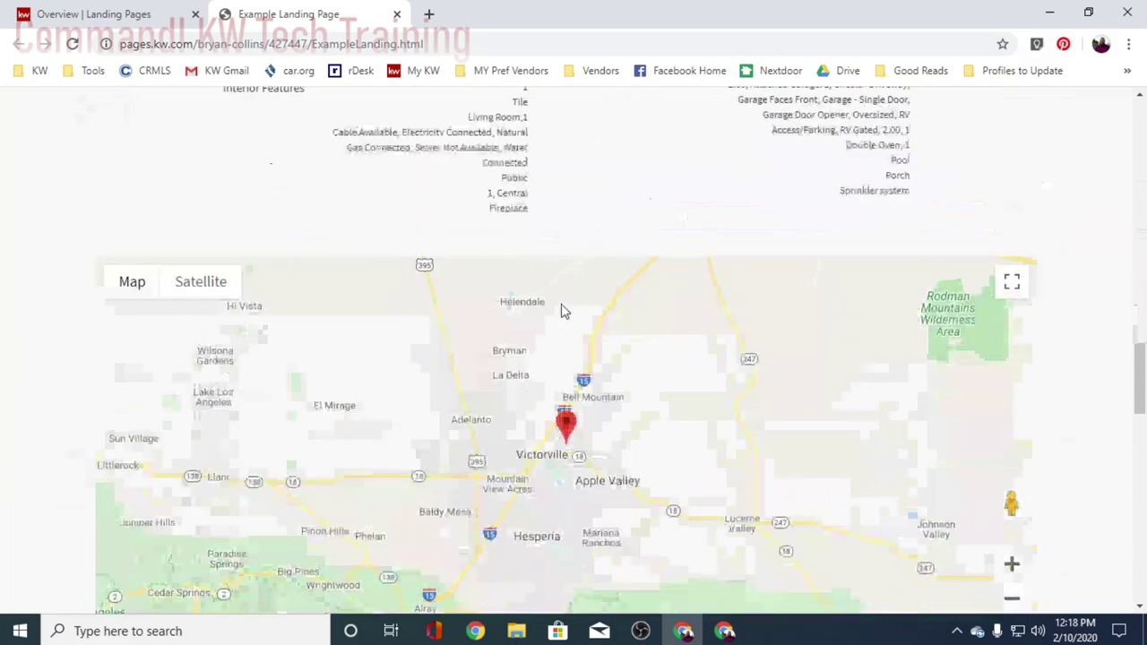
{"action": "scroll", "coordinate": [561, 311], "scroll_direction": "down", "scroll_amount": 10}
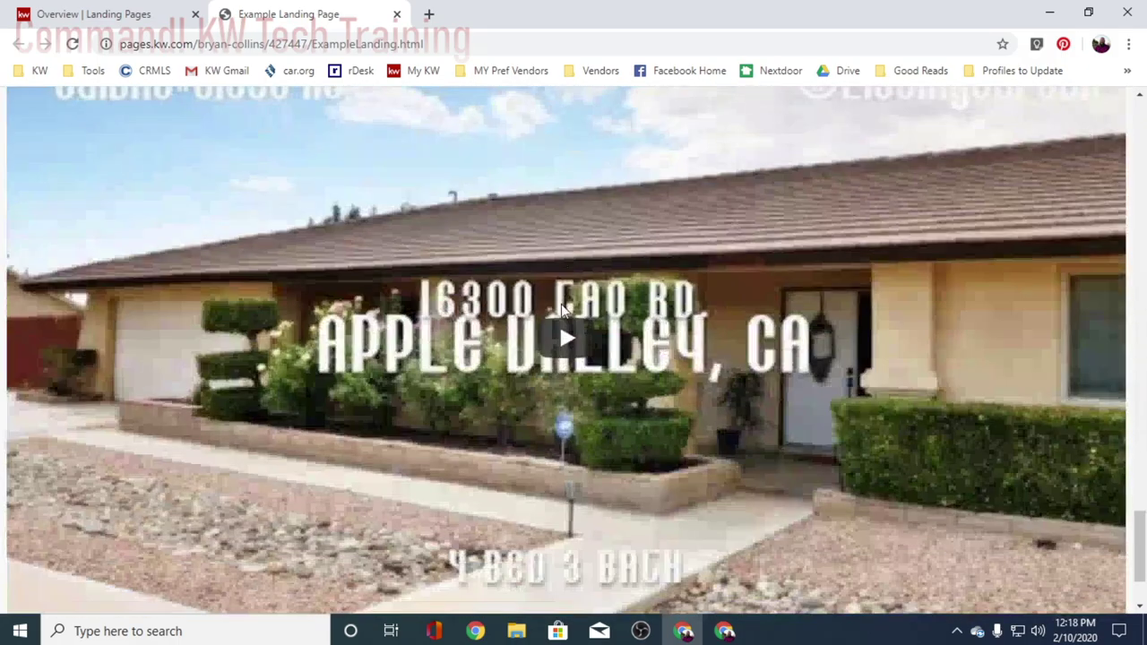
{"action": "scroll", "coordinate": [704, 363], "scroll_direction": "up", "scroll_amount": 6}
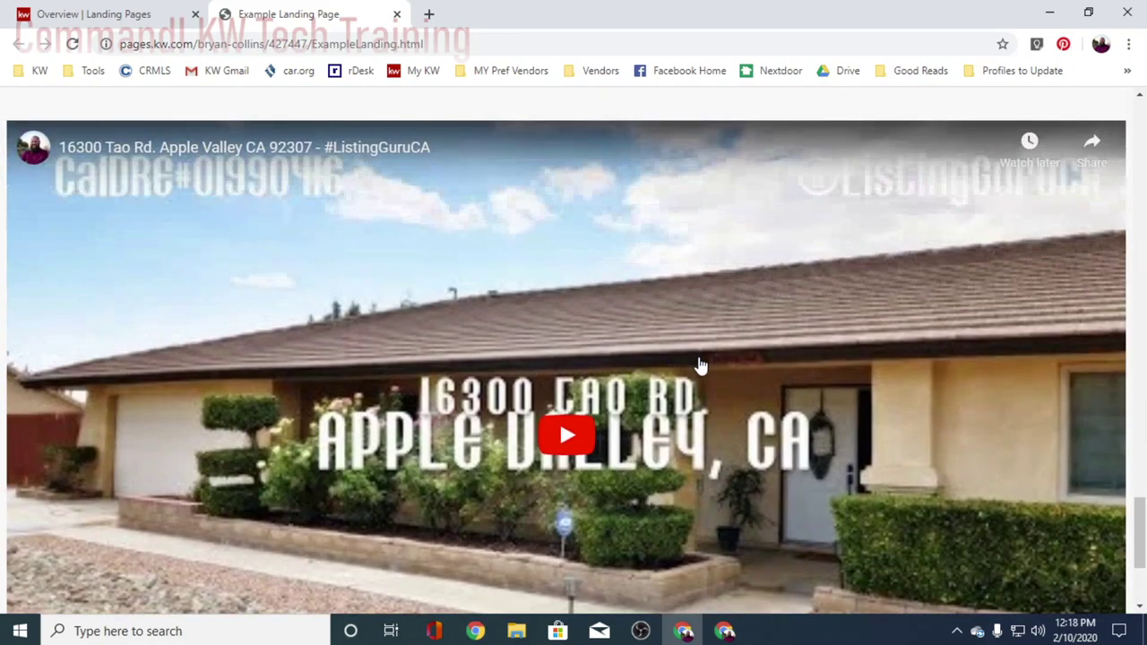
{"action": "scroll", "coordinate": [706, 363], "scroll_direction": "up", "scroll_amount": 15}
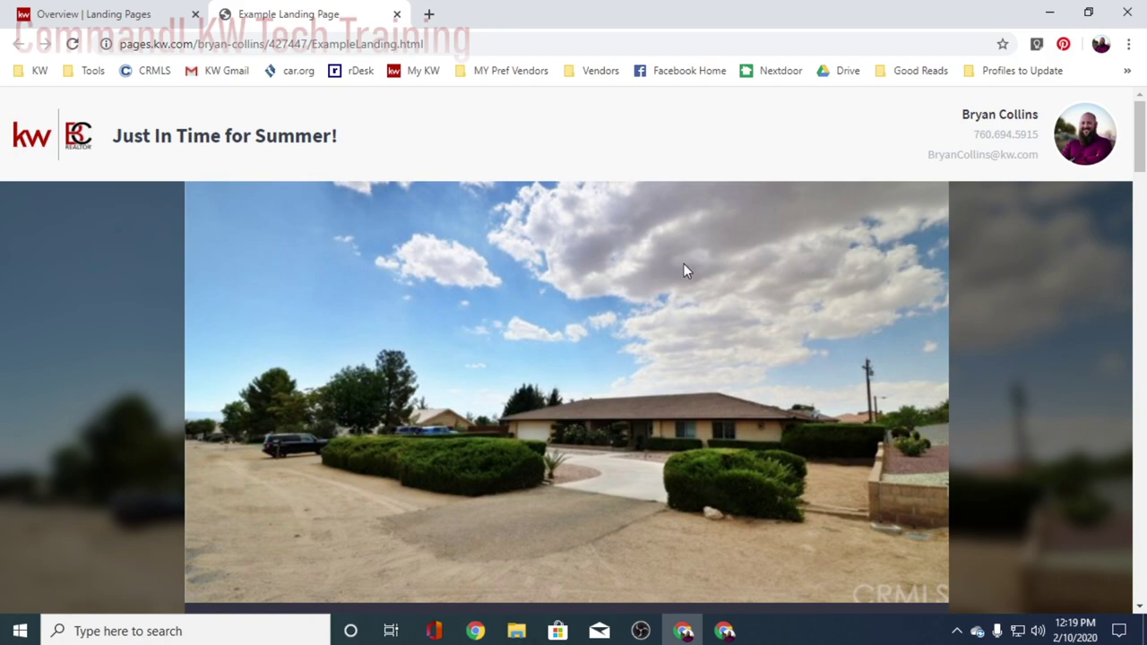
{"action": "scroll", "coordinate": [689, 277], "scroll_direction": "down", "scroll_amount": 2}
{"action": "scroll", "coordinate": [691, 283], "scroll_direction": "up", "scroll_amount": 2}
{"action": "left_click", "coordinate": [162, 15]}
- Flip the Jasmine Landing page's status toggle and confirm the inactive change with Yes
{"action": "scroll", "coordinate": [297, 323], "scroll_direction": "down", "scroll_amount": 3}
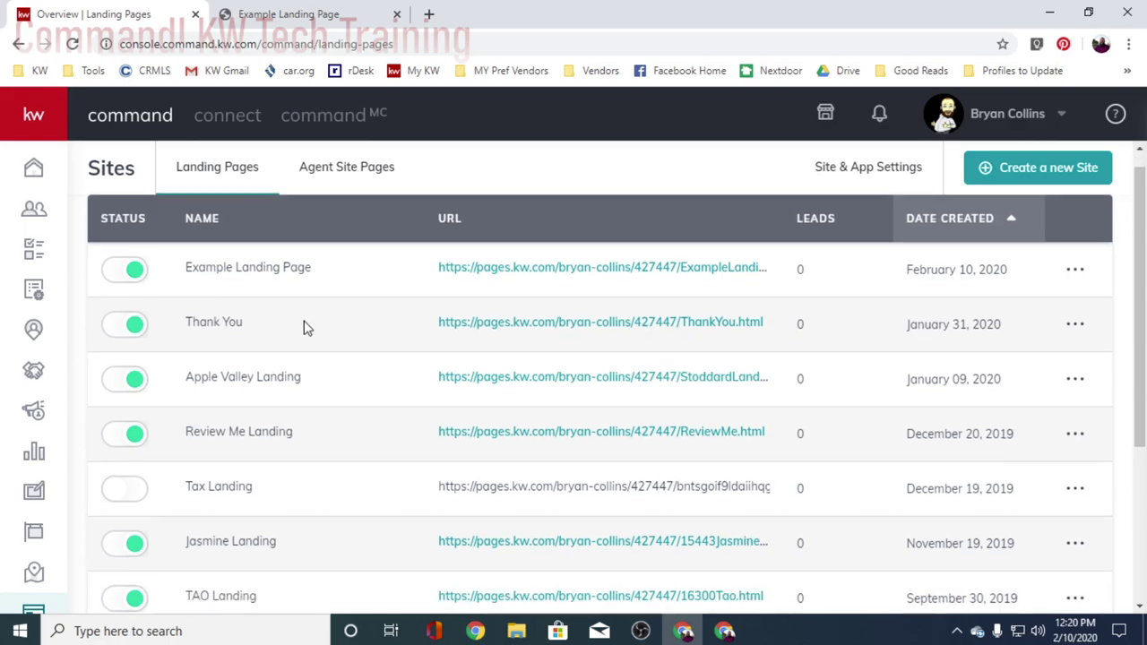
{"action": "scroll", "coordinate": [302, 328], "scroll_direction": "up", "scroll_amount": 3}
{"action": "scroll", "coordinate": [302, 329], "scroll_direction": "down", "scroll_amount": 3}
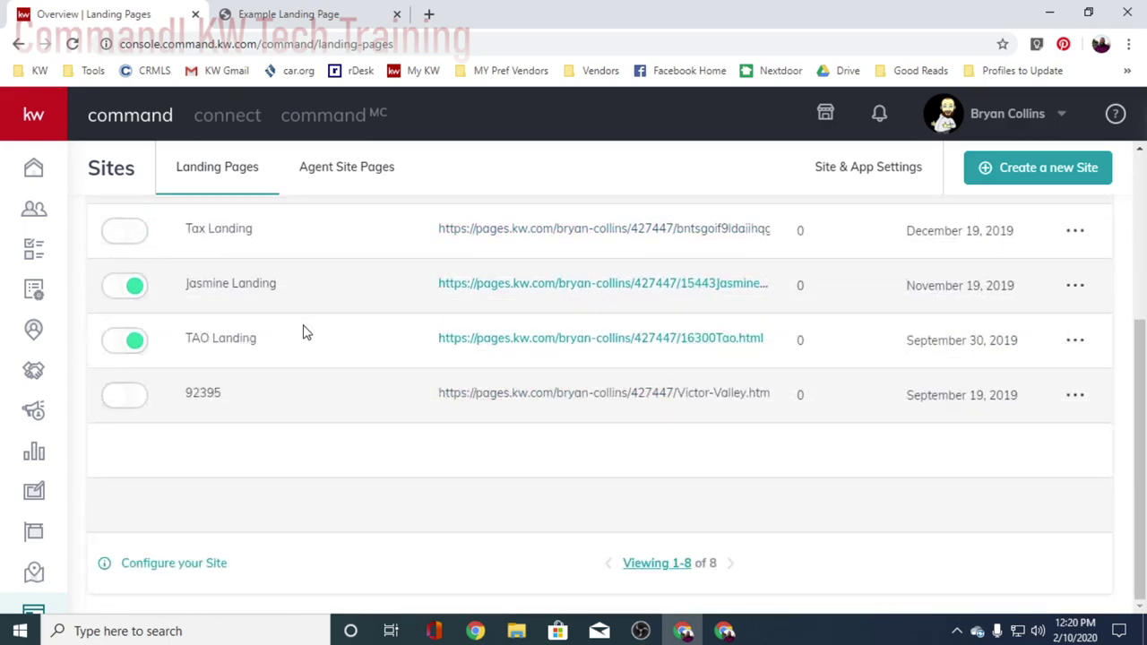
{"action": "scroll", "coordinate": [291, 333], "scroll_direction": "up", "scroll_amount": 3}
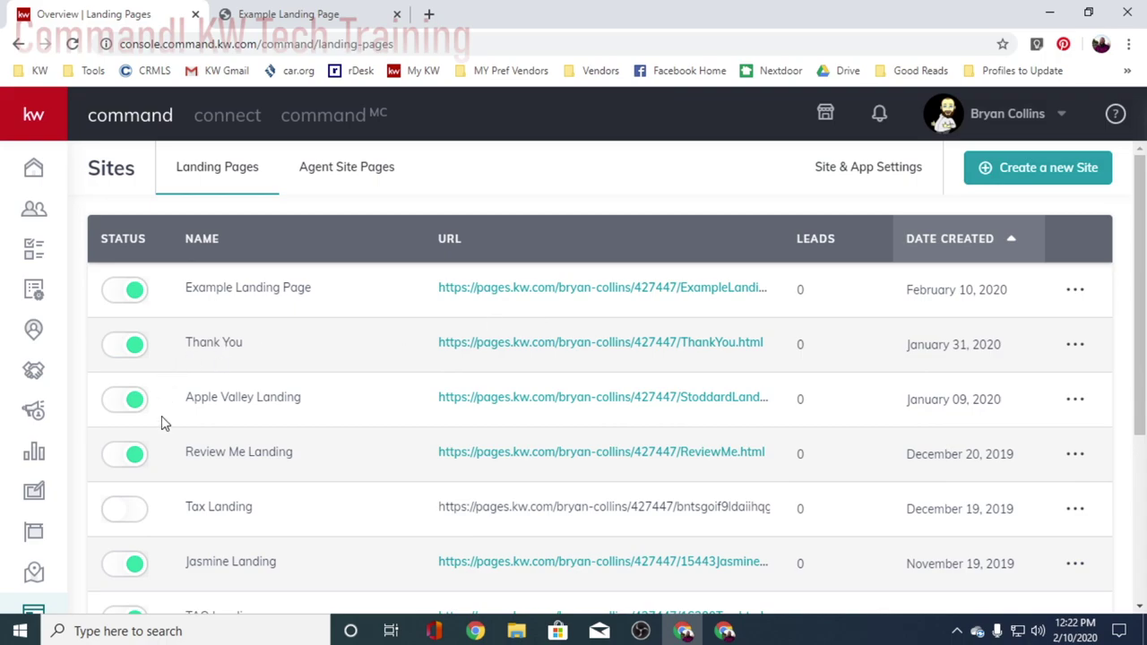
{"action": "scroll", "coordinate": [139, 472], "scroll_direction": "down", "scroll_amount": 3}
{"action": "scroll", "coordinate": [154, 453], "scroll_direction": "up", "scroll_amount": 1}
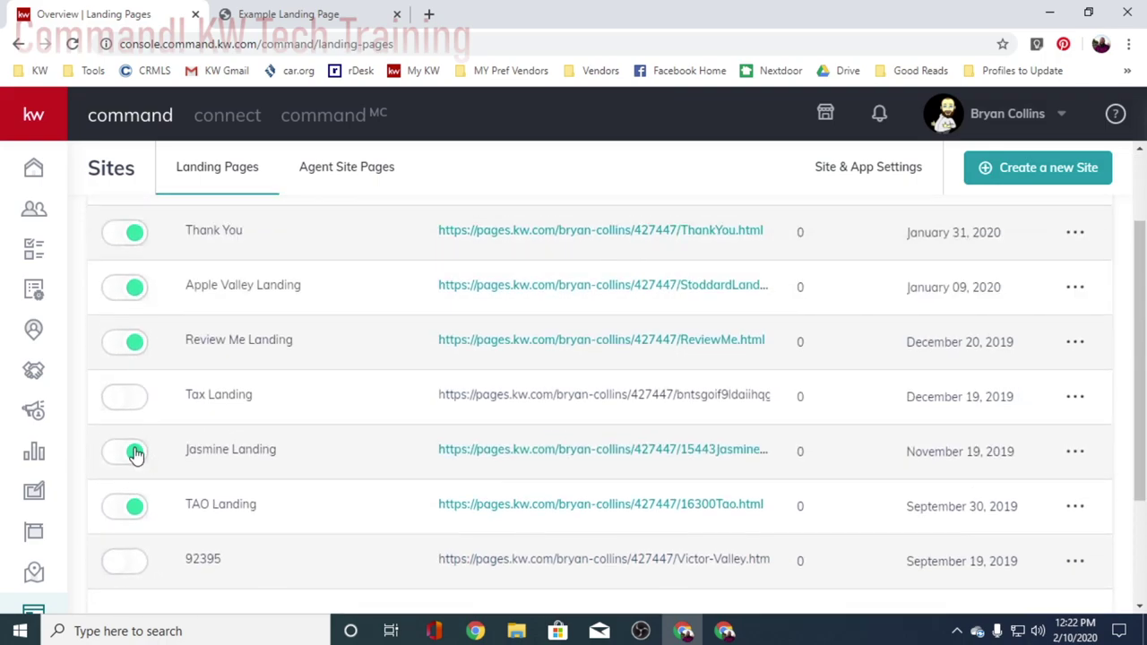
{"action": "left_click", "coordinate": [134, 453]}
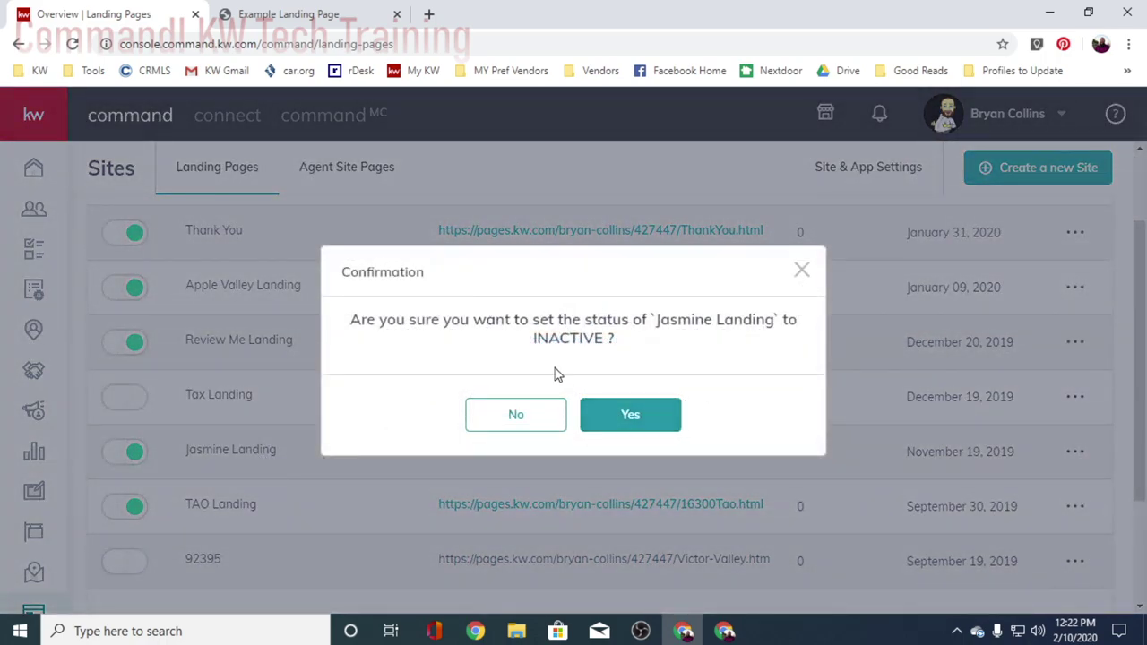
{"action": "left_click", "coordinate": [587, 421]}
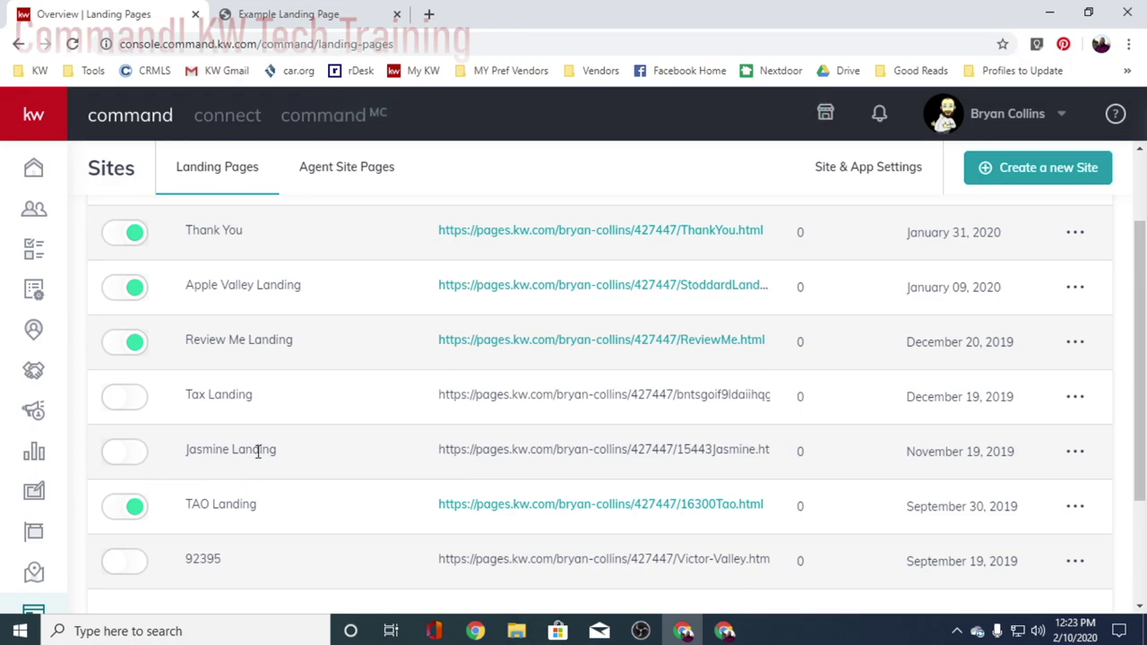
{"action": "scroll", "coordinate": [316, 455], "scroll_direction": "up", "scroll_amount": 2}
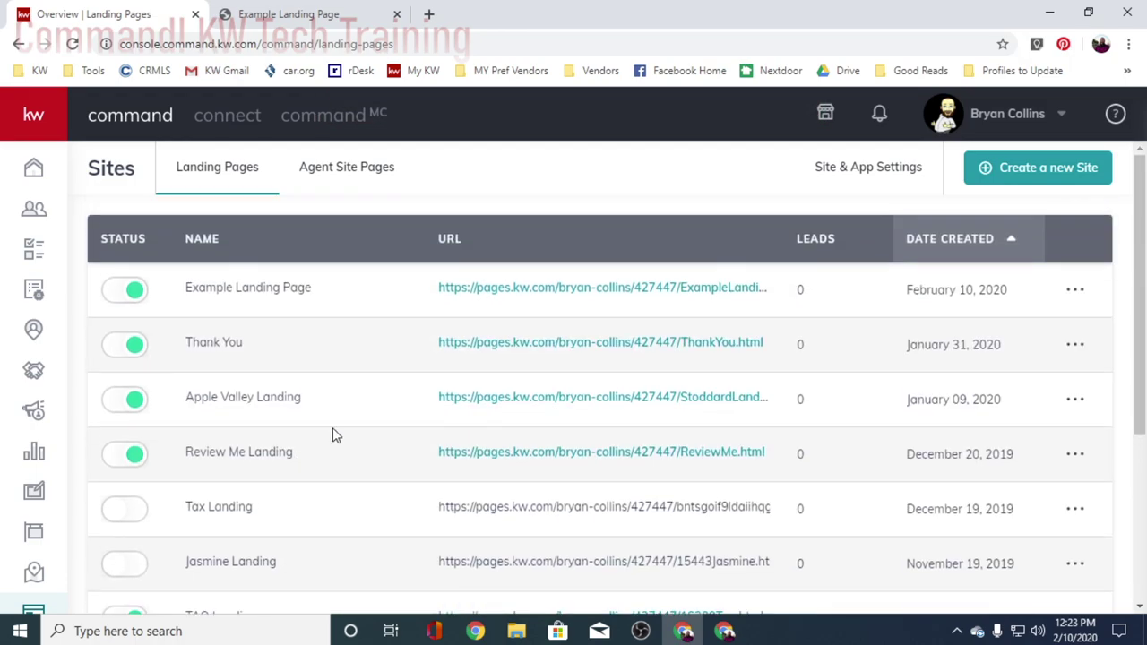
{"action": "scroll", "coordinate": [678, 492], "scroll_direction": "down", "scroll_amount": 1}
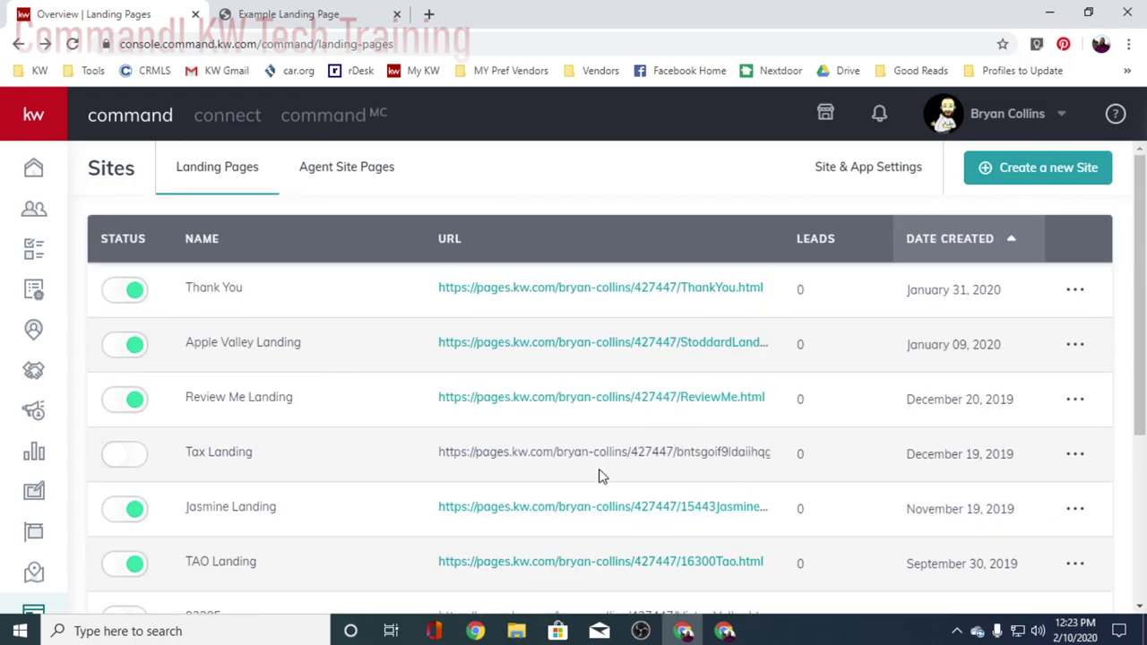